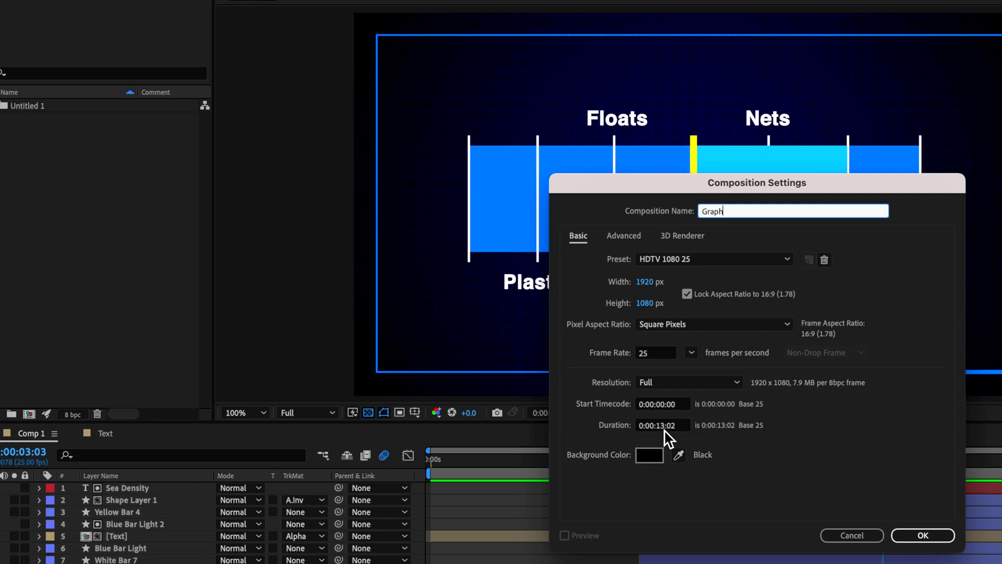
Set the Graph composition's duration to 0:00:06:00 and confirm the settings.
key("BackSpace")
key("BackSpace")
type("06")
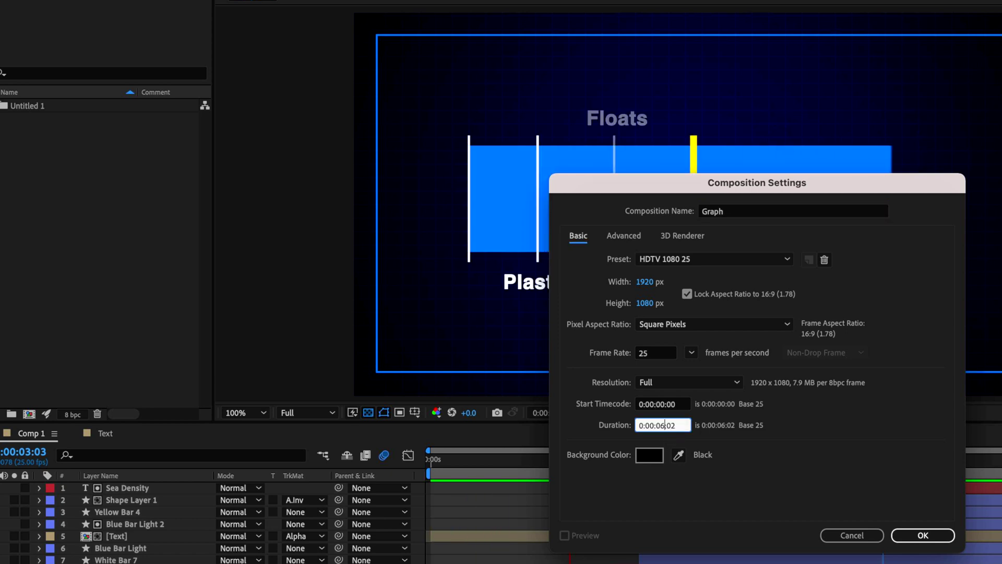
key("BackSpace")
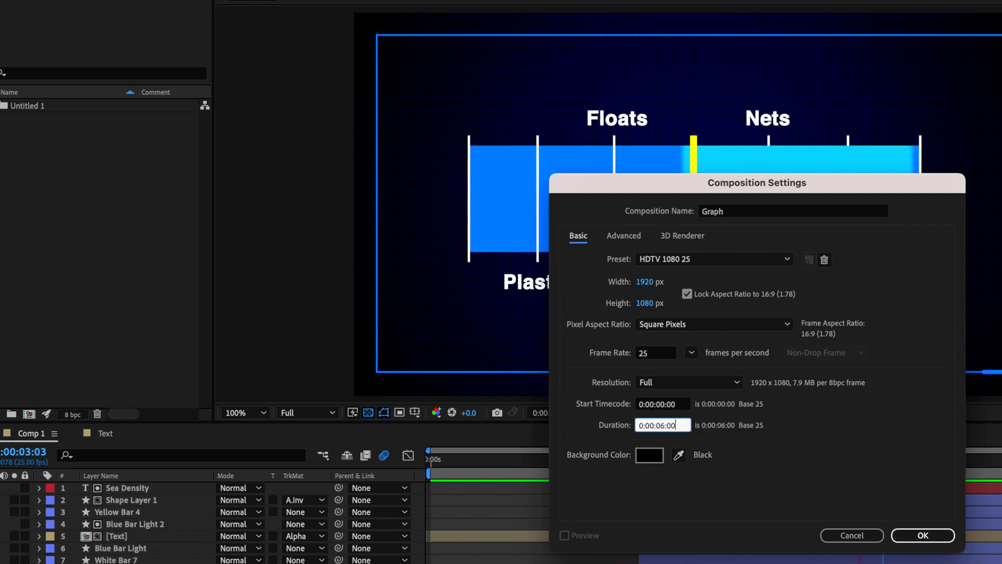
type("0")
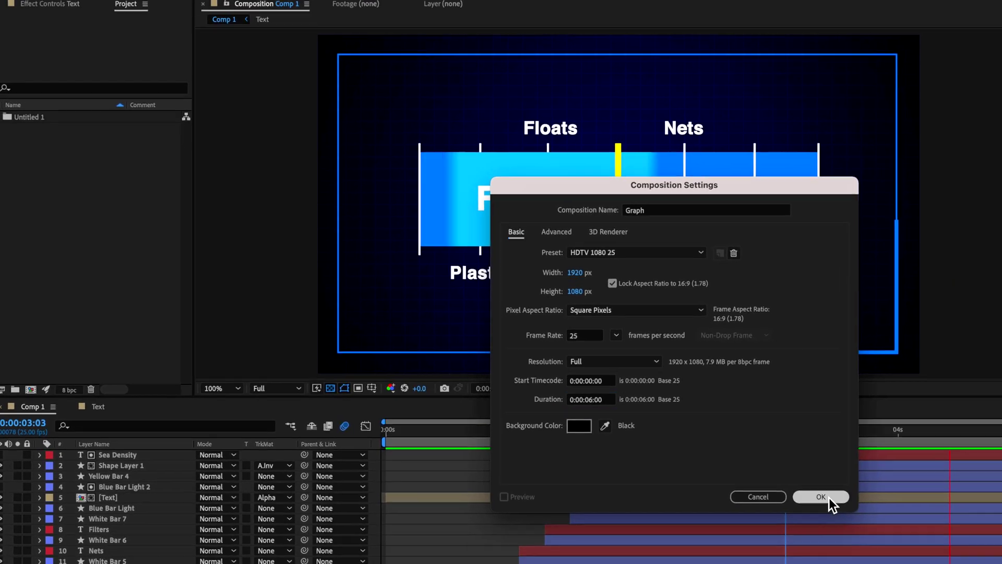
left_click(923, 535)
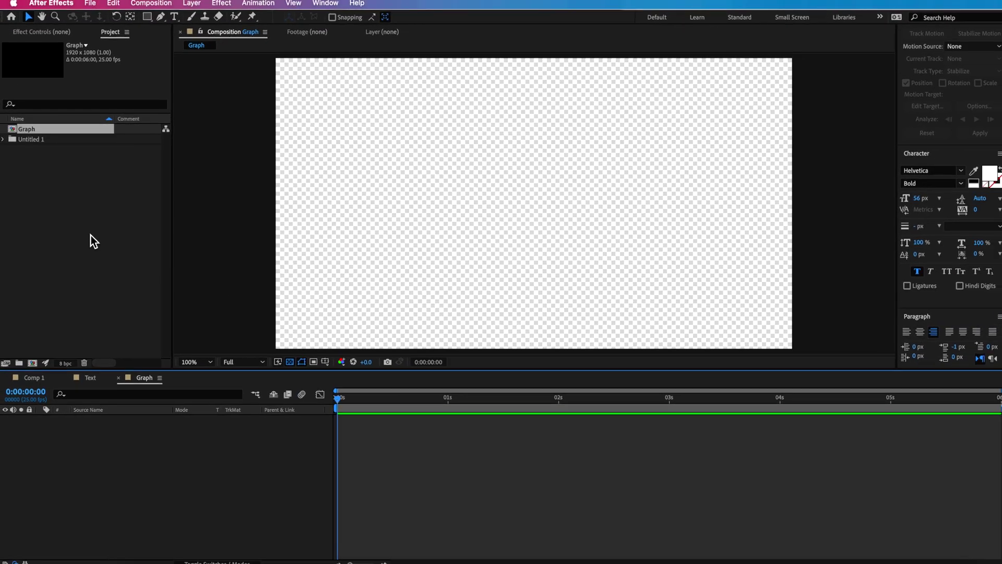
Add a full-frame deep blue solid with colour #050737.
right_click(96, 434)
mouse_move(151, 444)
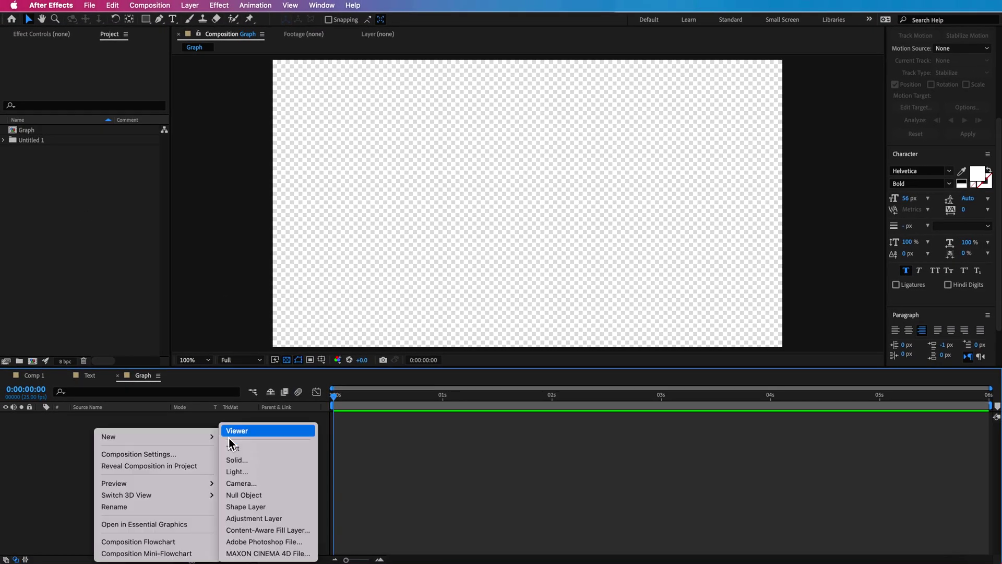
left_click(261, 461)
left_click(374, 406)
left_click_drag(344, 359, 368, 363)
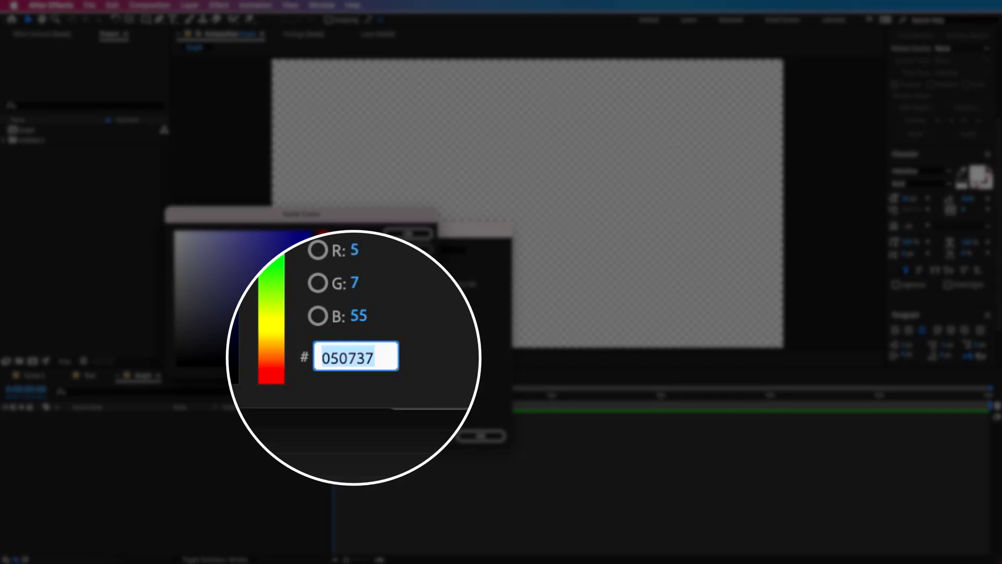
key("Return")
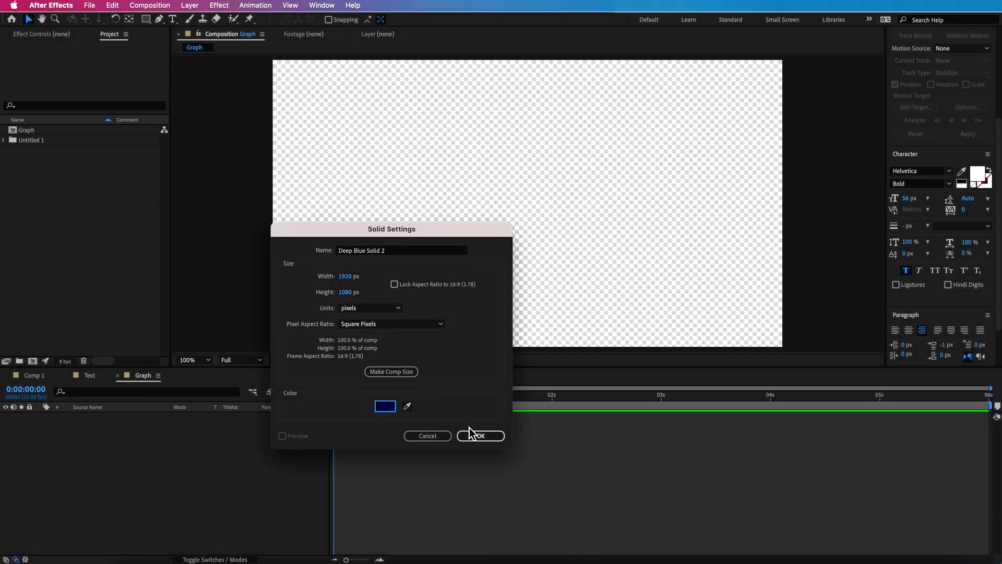
left_click(497, 440)
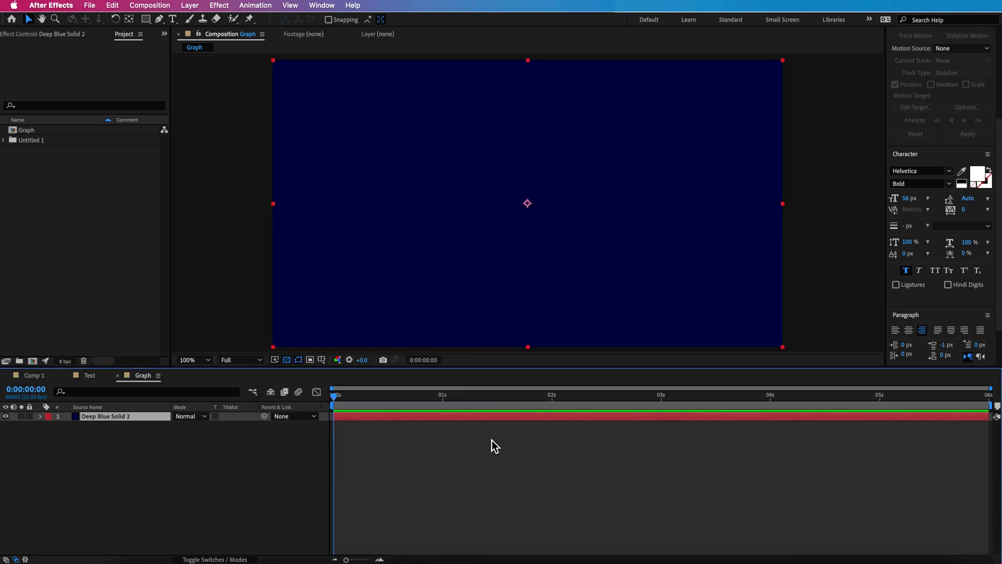
left_click(109, 428)
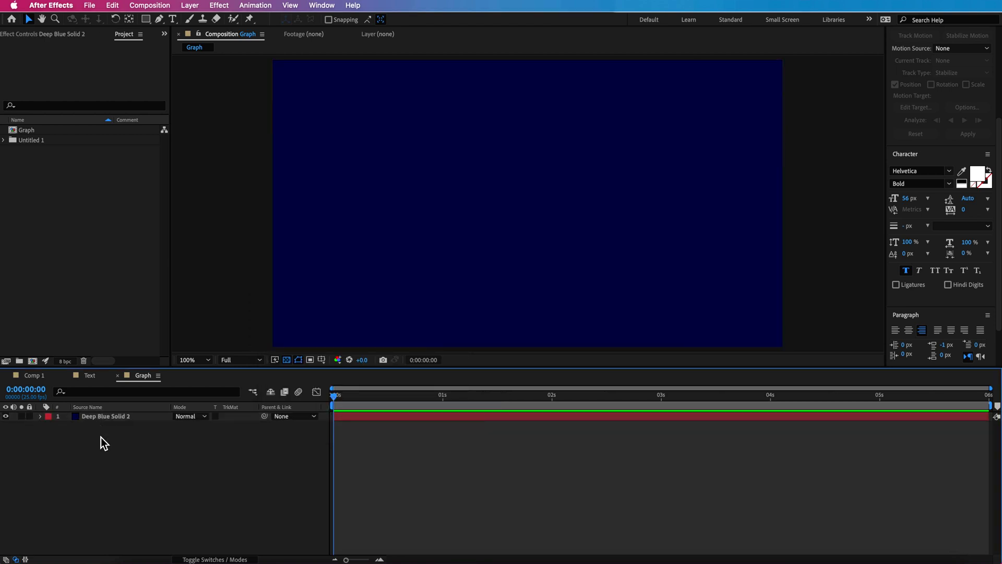
right_click(103, 425)
Create a second deep blue solid and apply the Grid effect to it.
mouse_move(162, 437)
left_click(281, 461)
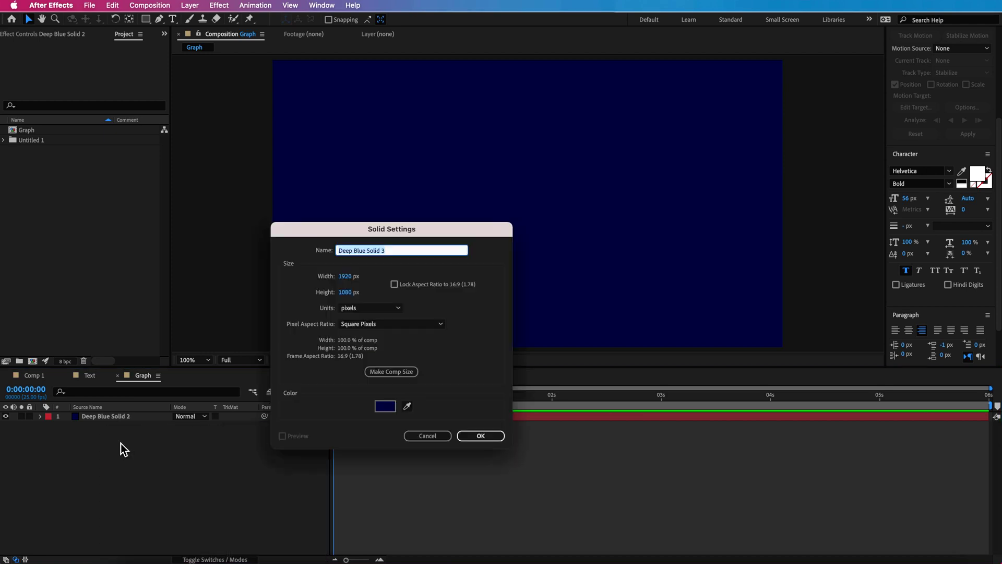
left_click(468, 438)
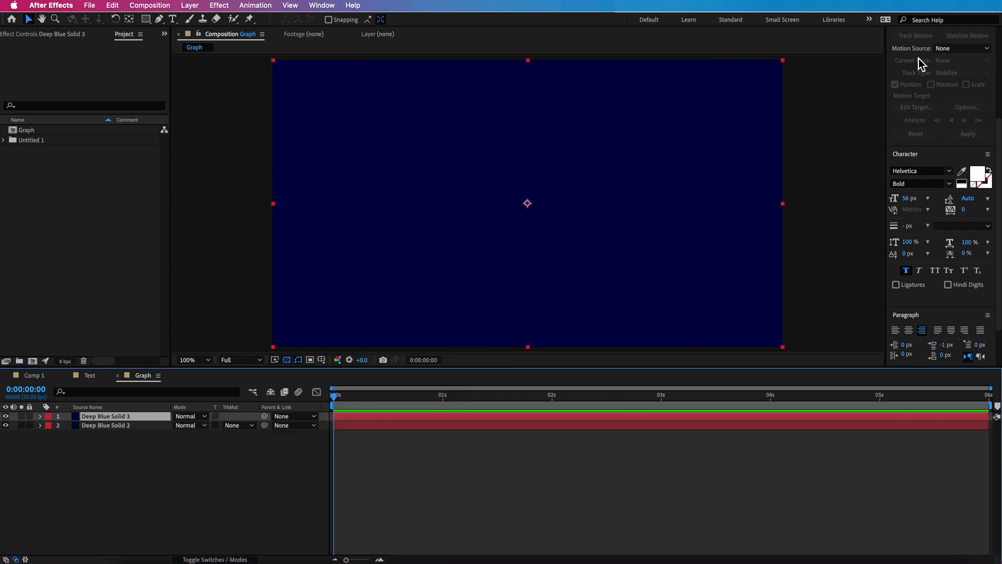
scroll(919, 58, "up", 5)
left_click(919, 81)
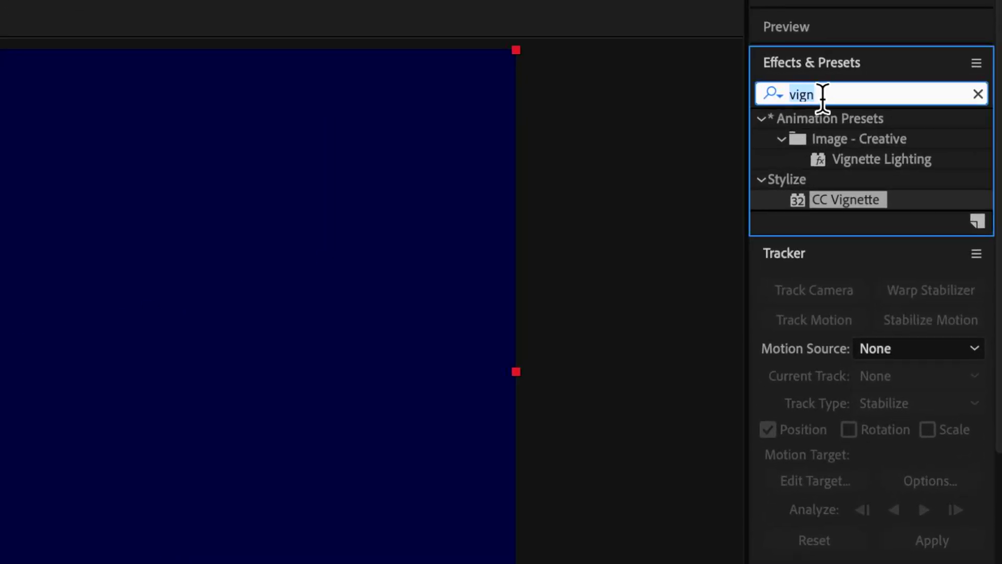
type("grid")
left_click_drag(824, 240, 0, 563)
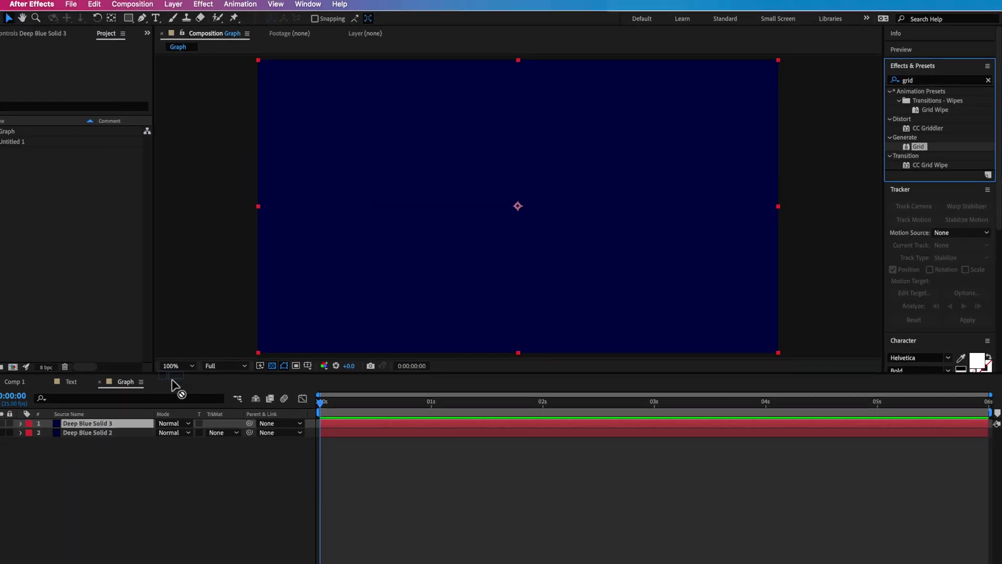
left_click_drag(174, 386, 84, 425)
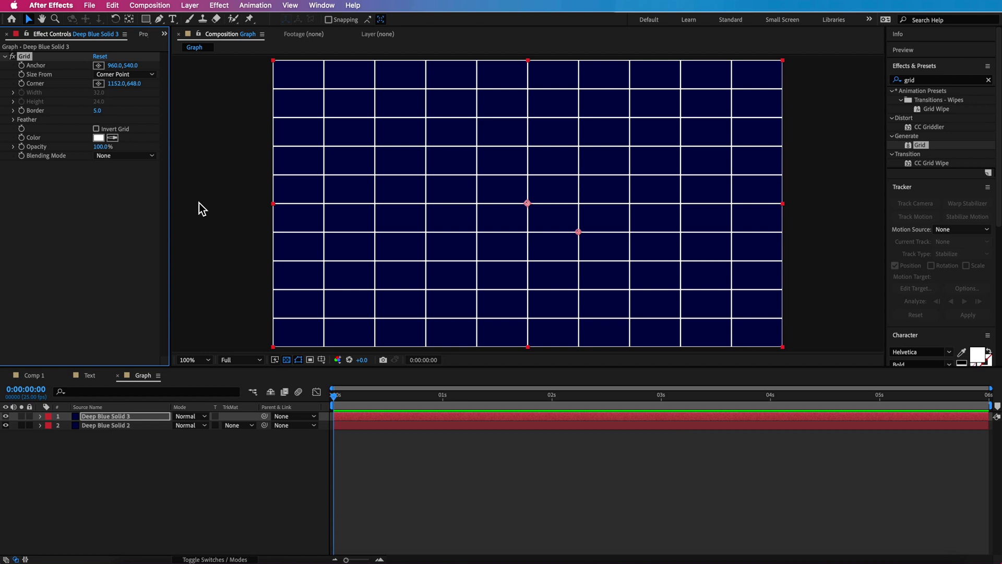
Shrink the grid cells and keep Grid sizing on Corner Point after trying other modes.
left_click_drag(580, 234, 544, 215)
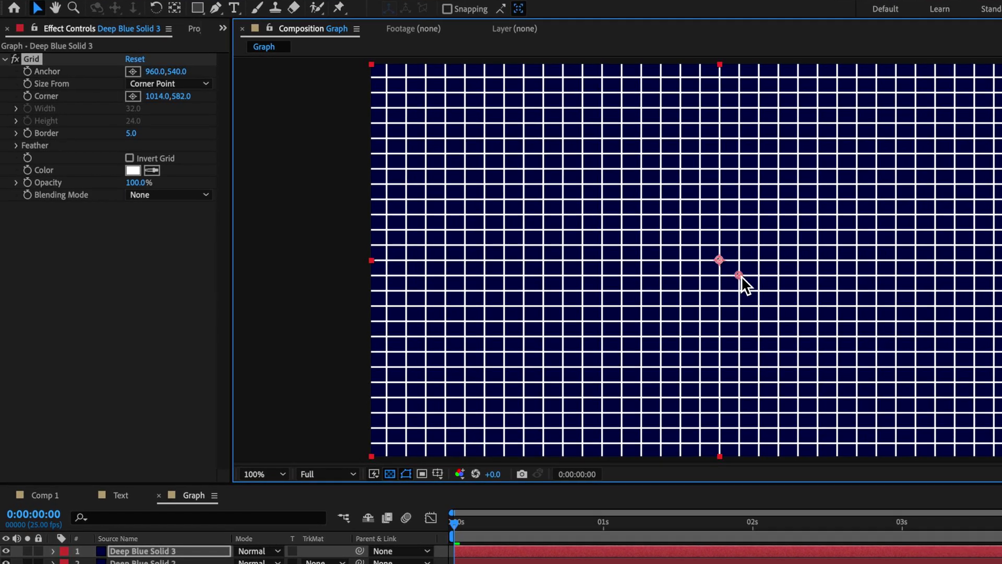
left_click_drag(741, 276, 742, 277)
left_click(192, 84)
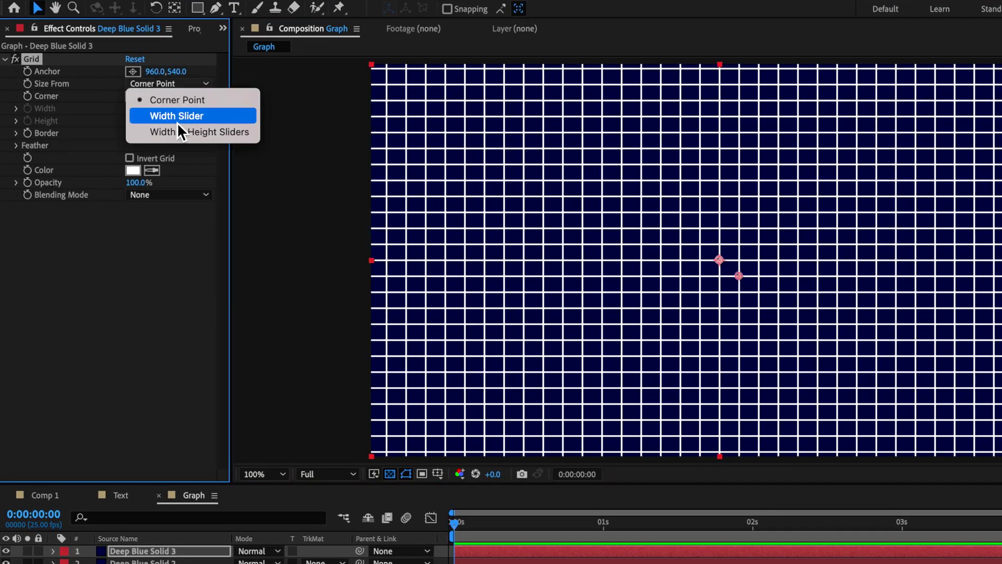
left_click(159, 118)
left_click(189, 84)
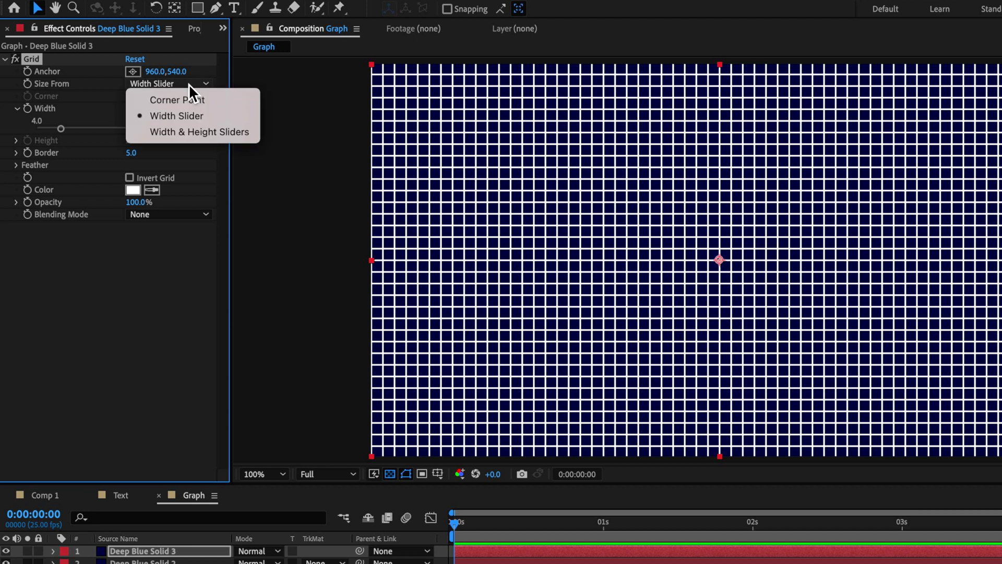
left_click(183, 135)
mouse_move(70, 129)
left_mouse_down()
mouse_move(101, 130)
mouse_move(86, 133)
left_mouse_up()
key("ctrl+z")
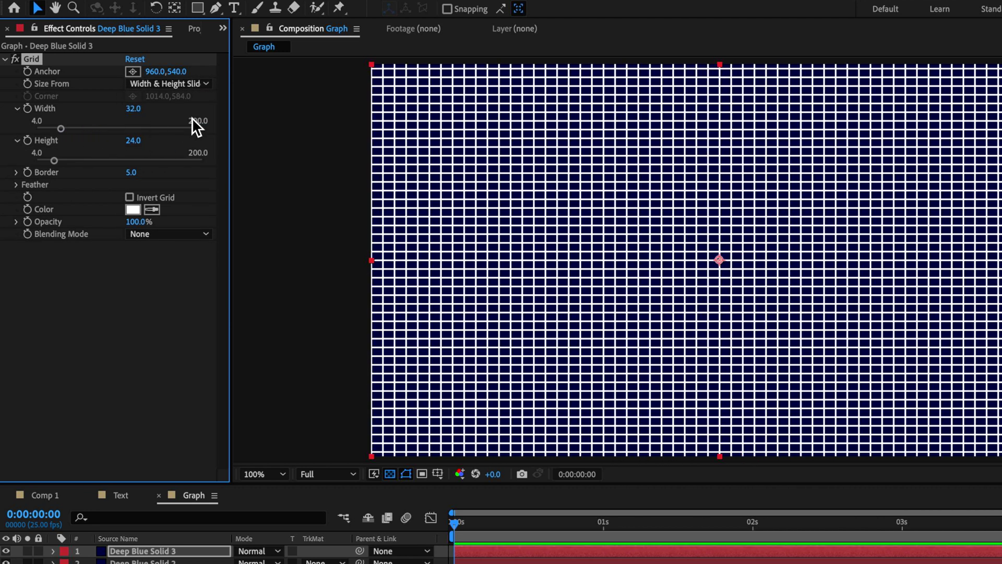
left_click(175, 87)
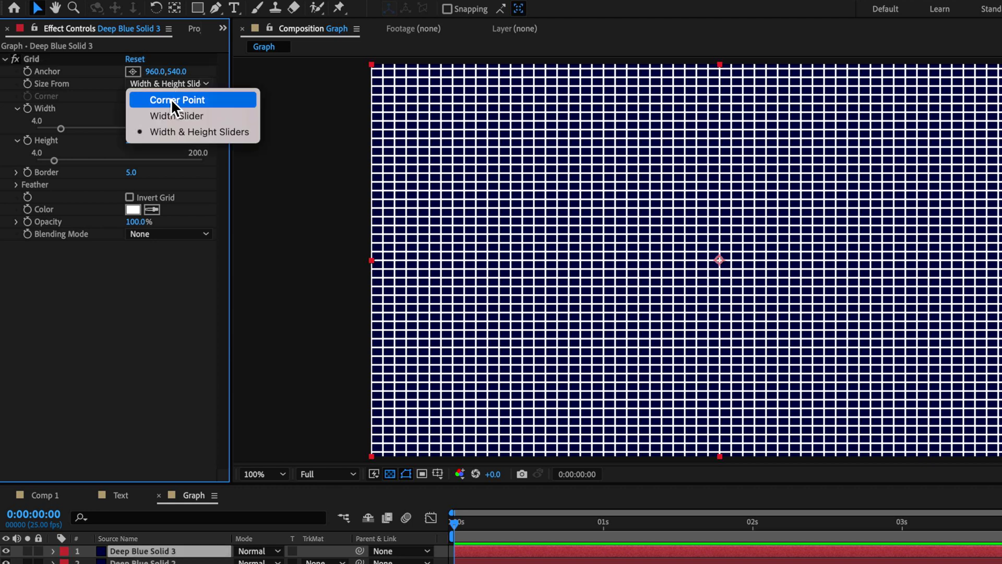
left_click(171, 99)
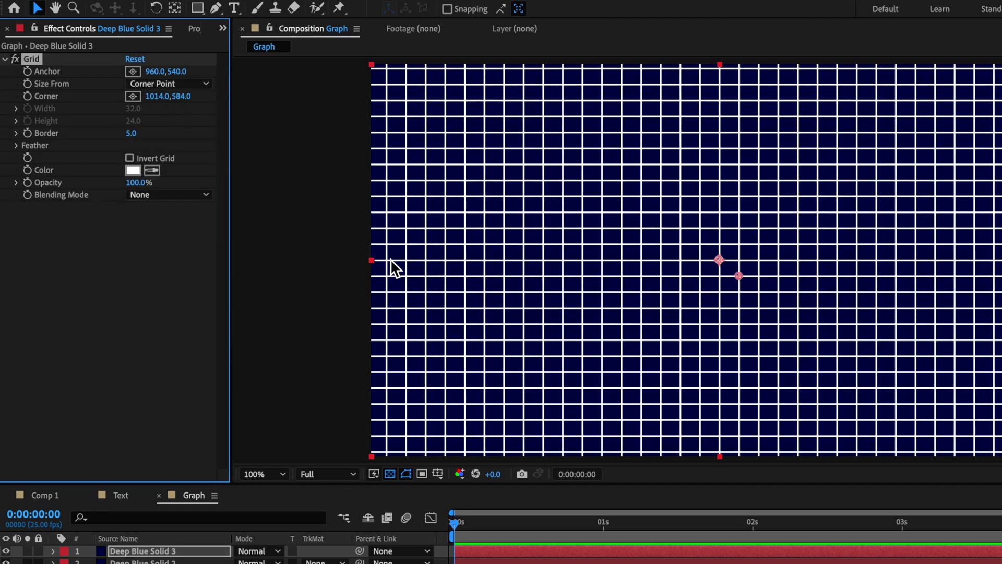
left_click(135, 555)
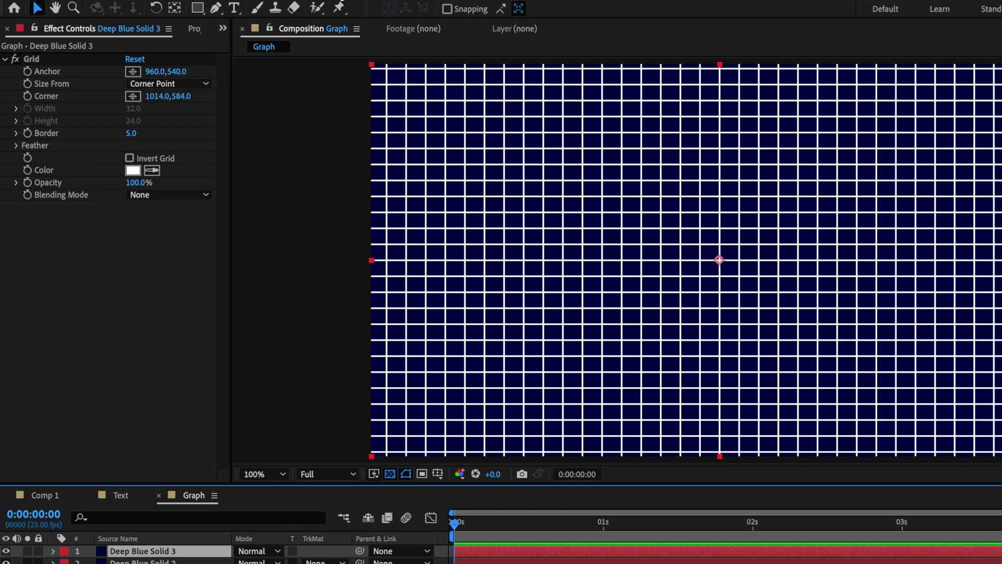
Set the grid colour to #3C6DF5 and its opacity to 10%.
left_click(132, 170)
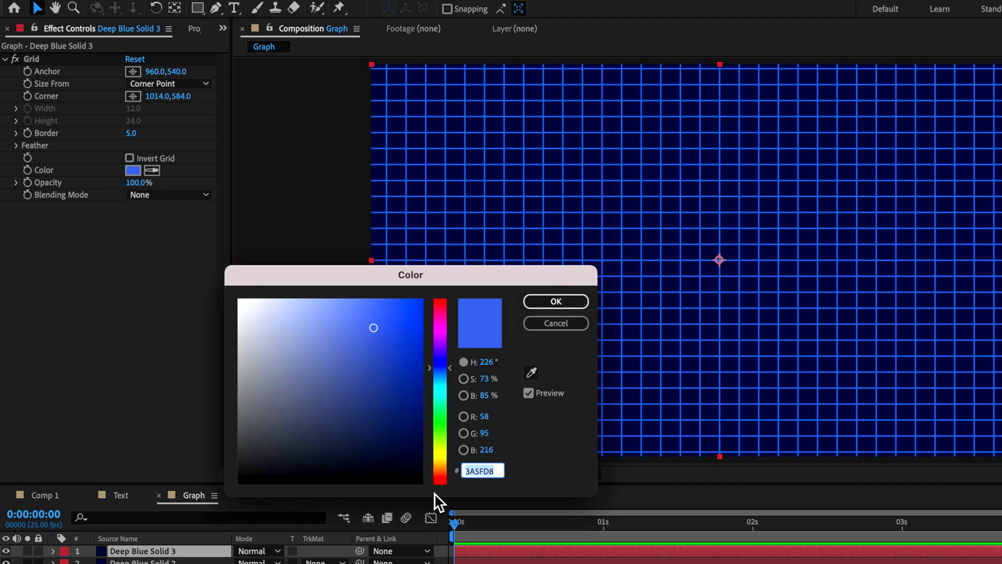
type("3C6DF5")
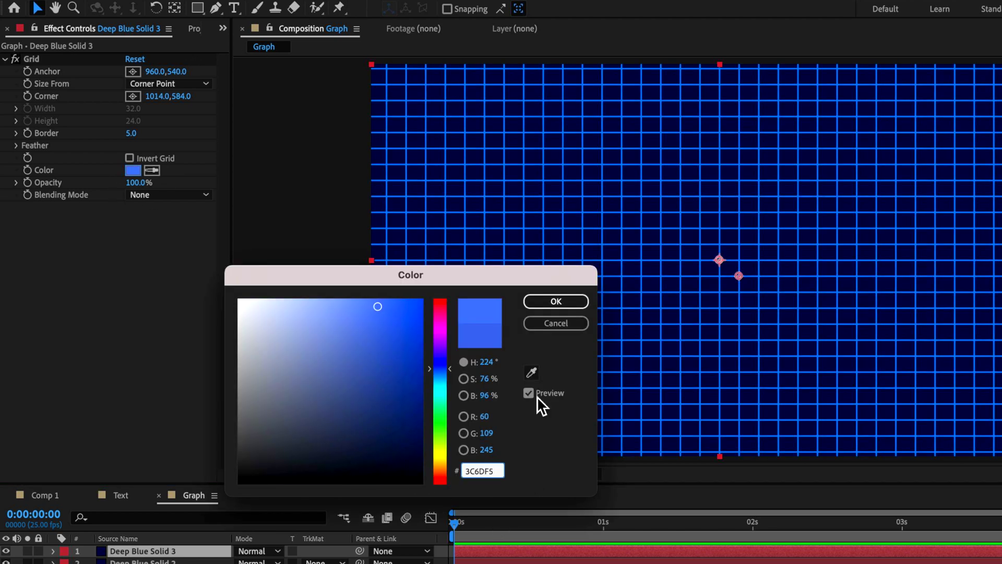
left_click(550, 301)
left_click_drag(134, 182, 81, 193)
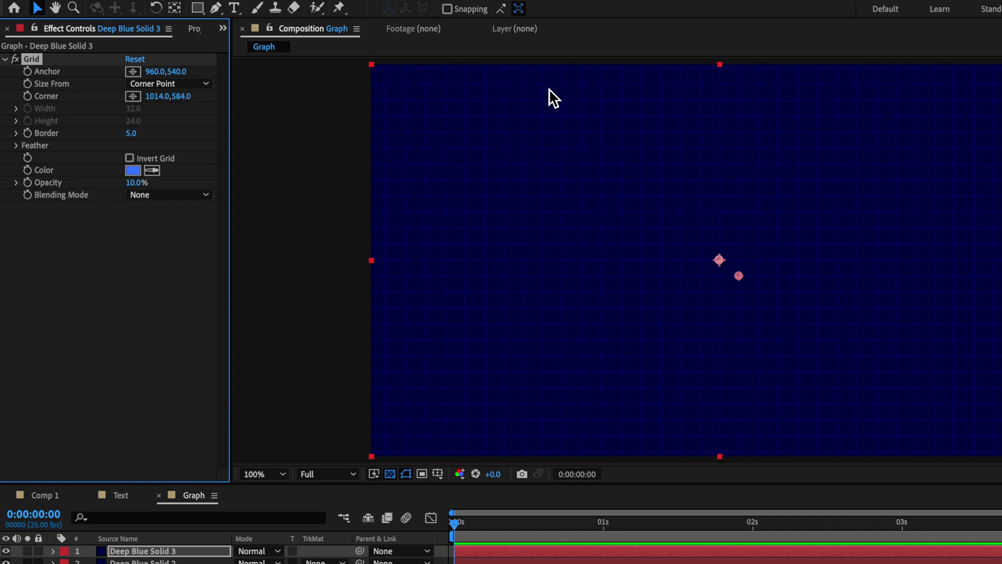
left_click(522, 264)
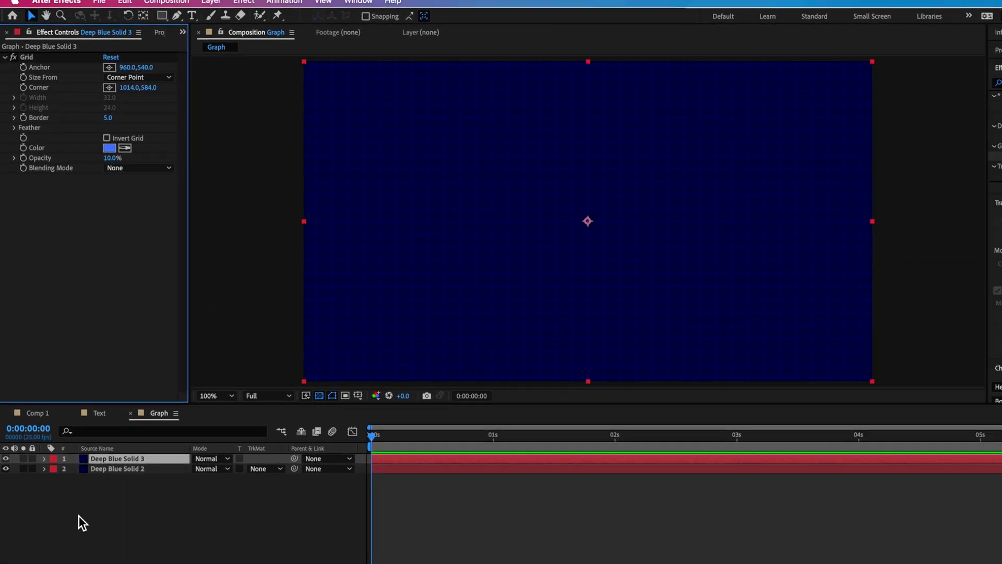
Add an adjustment layer with CC Vignette at Amount 109 to darken the edges.
right_click(90, 446)
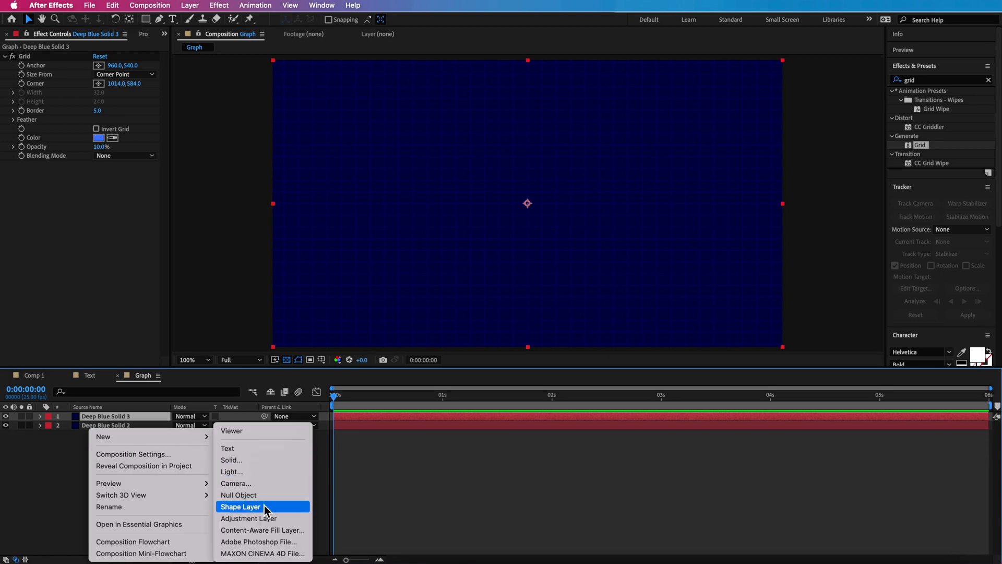
left_click(257, 518)
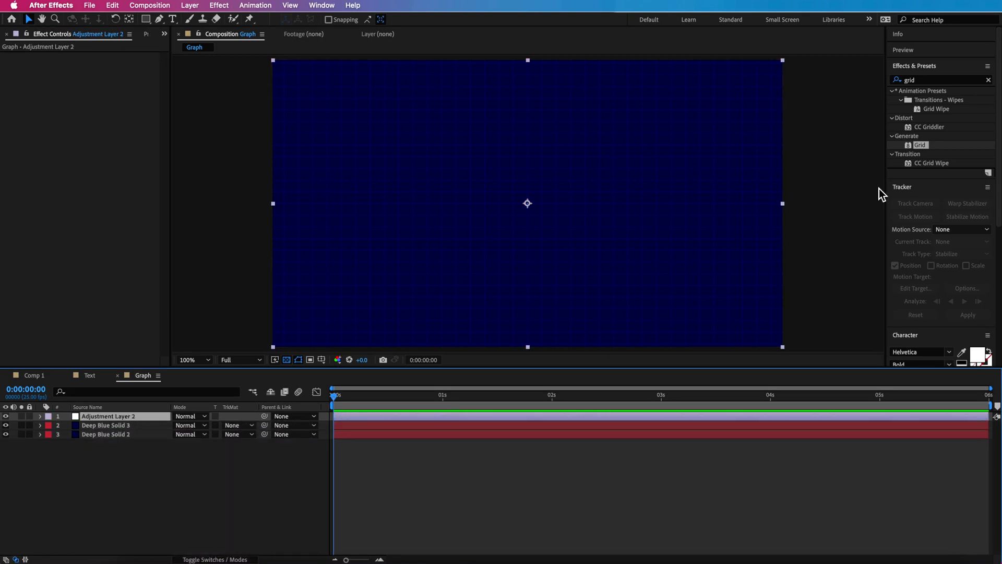
left_click(917, 81)
type("v")
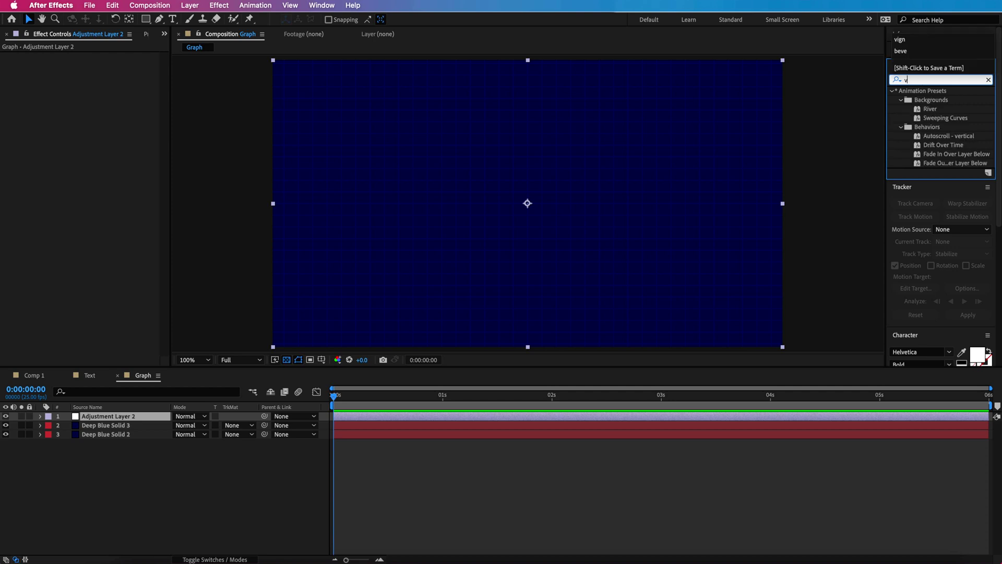
type("ign")
left_click_drag(927, 128, 108, 417)
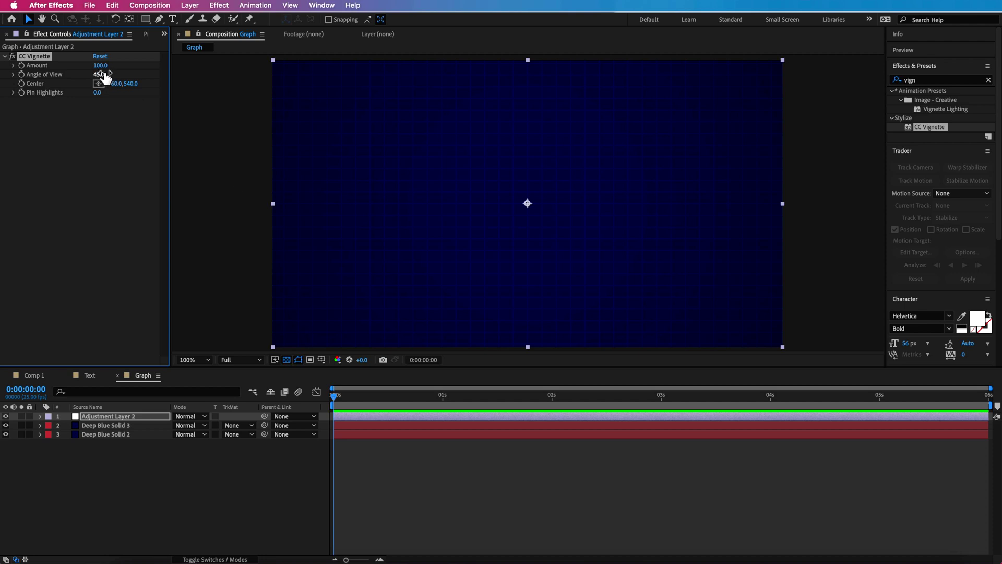
left_click_drag(101, 67, 126, 76)
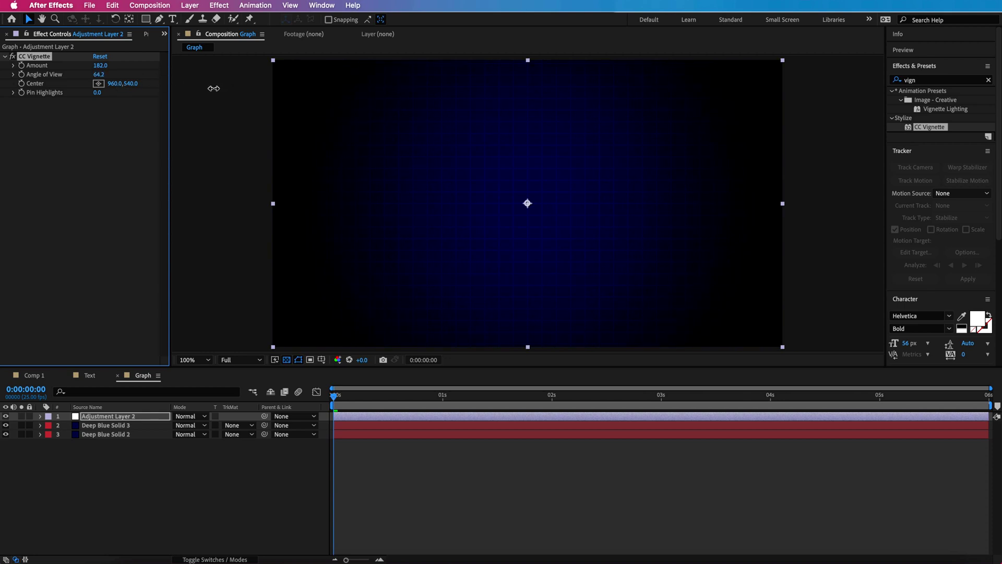
left_click_drag(100, 66, 81, 75)
left_click(83, 457)
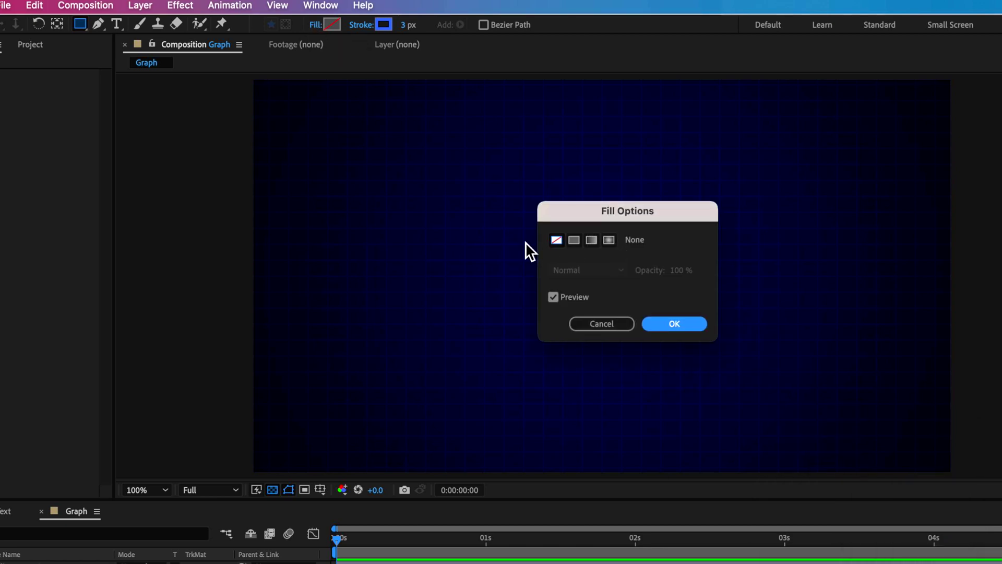
With no fill and a solid stroke, draw the outline rectangle across the canvas.
left_click(687, 323)
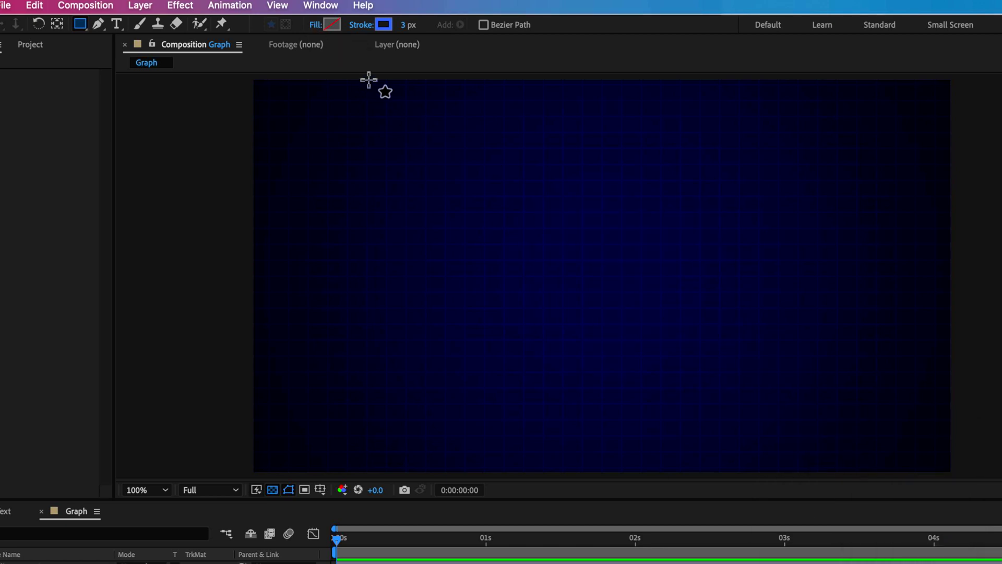
left_click(374, 29)
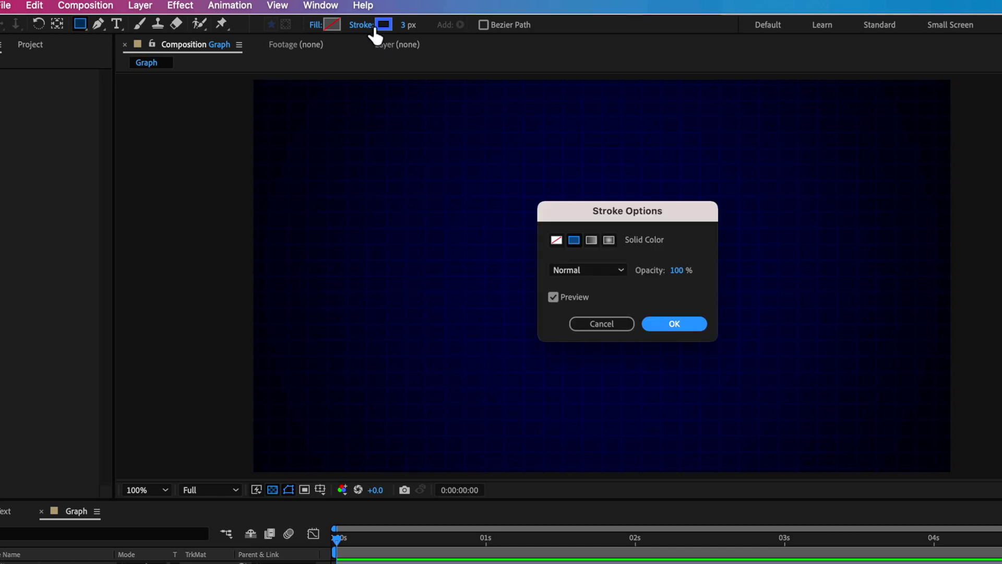
left_click(662, 325)
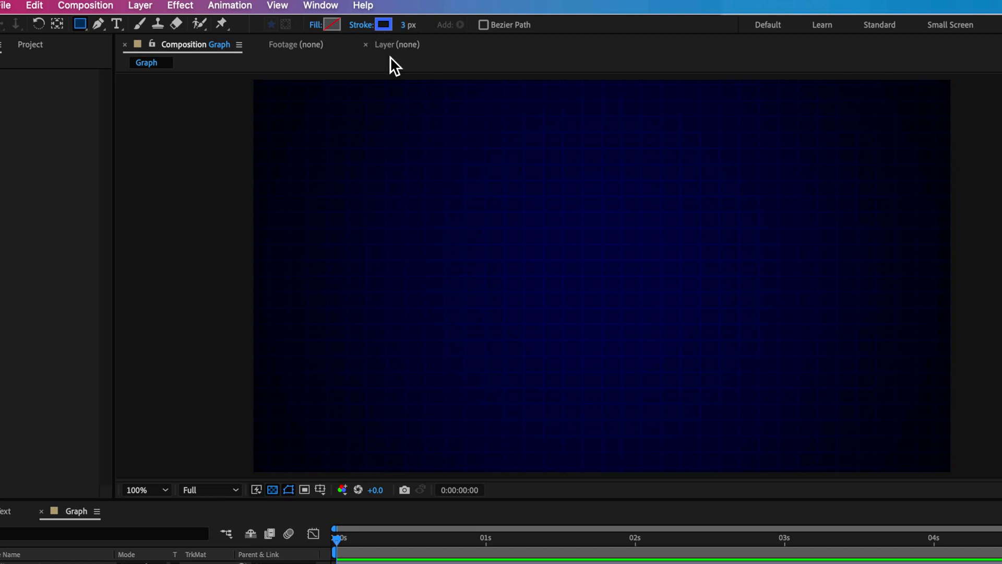
left_click_drag(276, 102, 931, 454)
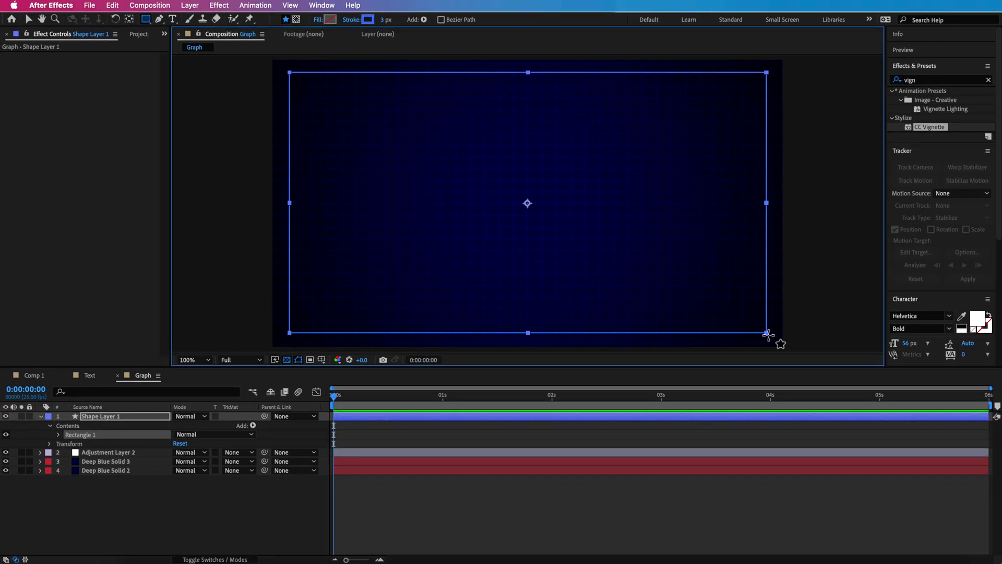
Reveal Rectangle 1's 5-px Stroke 1 and add a second stroke to Shape Layer 1.
left_click(58, 434)
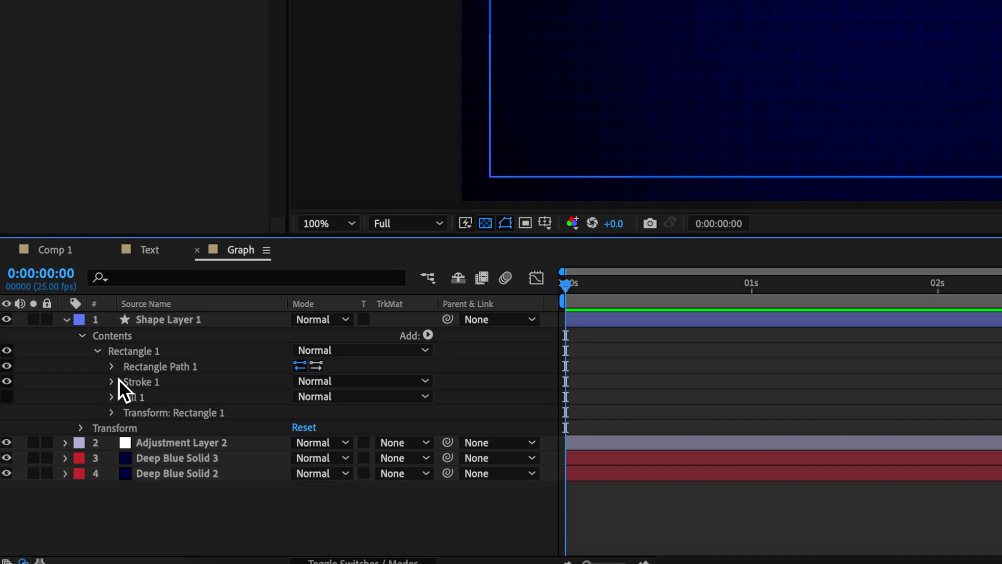
left_click(118, 380)
scroll(84, 456, "down", 3)
scroll(84, 456, "up", 3)
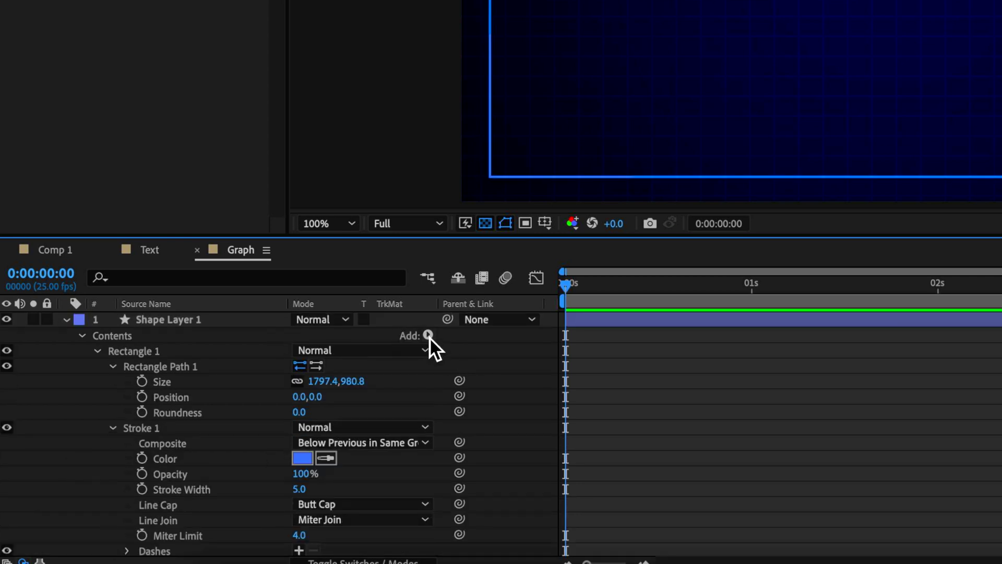
left_click(428, 335)
left_click(453, 307)
scroll(222, 425, "down", 3)
scroll(218, 422, "down", 1)
scroll(211, 423, "up", 1)
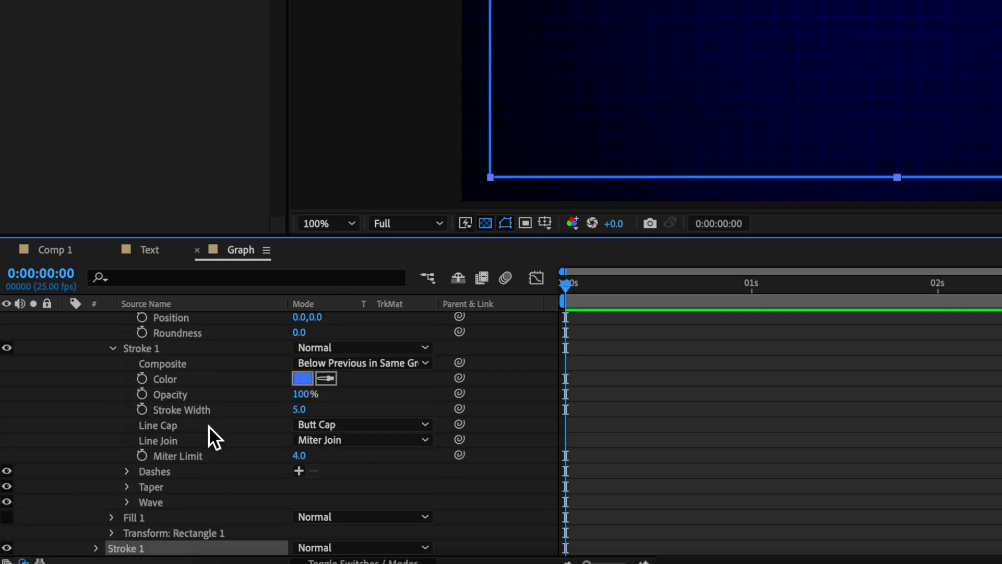
scroll(187, 439, "down", 2)
Move Stroke 2 into Rectangle 1, match Stroke 1's blue, and set width 12.
left_click(96, 486)
scroll(140, 443, "down", 1)
mouse_move(141, 443)
left_mouse_down()
mouse_move(137, 302)
mouse_move(137, 424)
left_mouse_up()
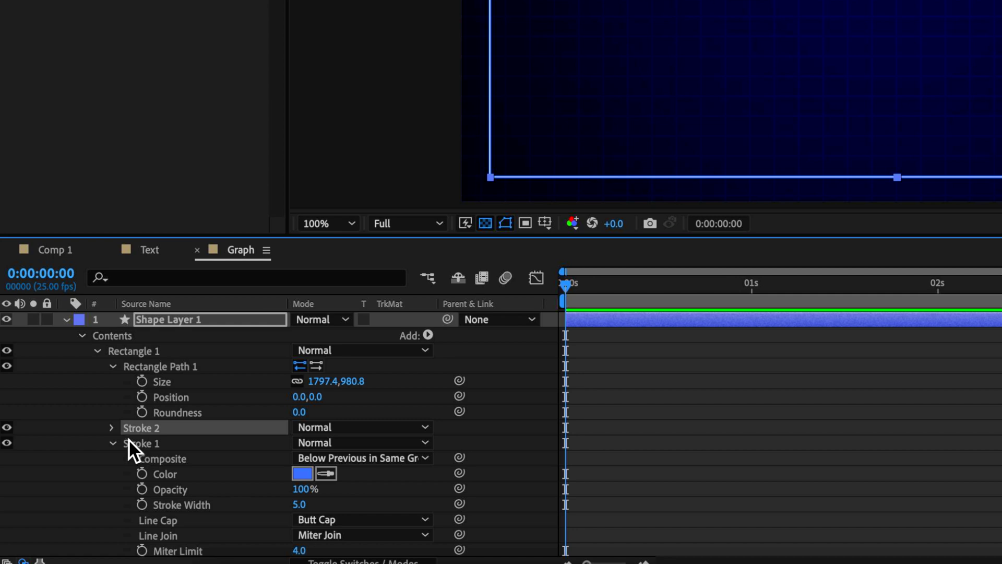
left_click(112, 428)
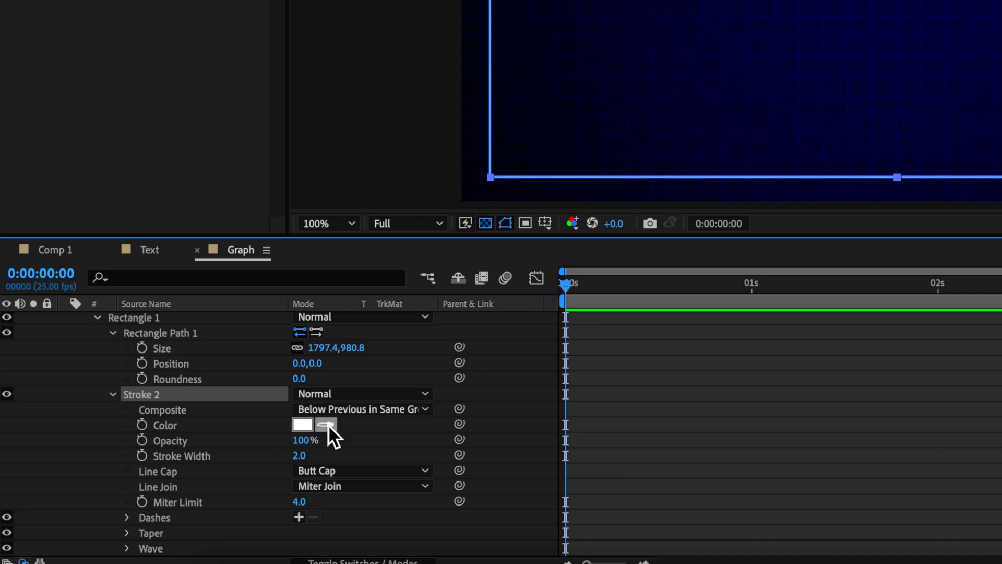
scroll(327, 391, "down", 3)
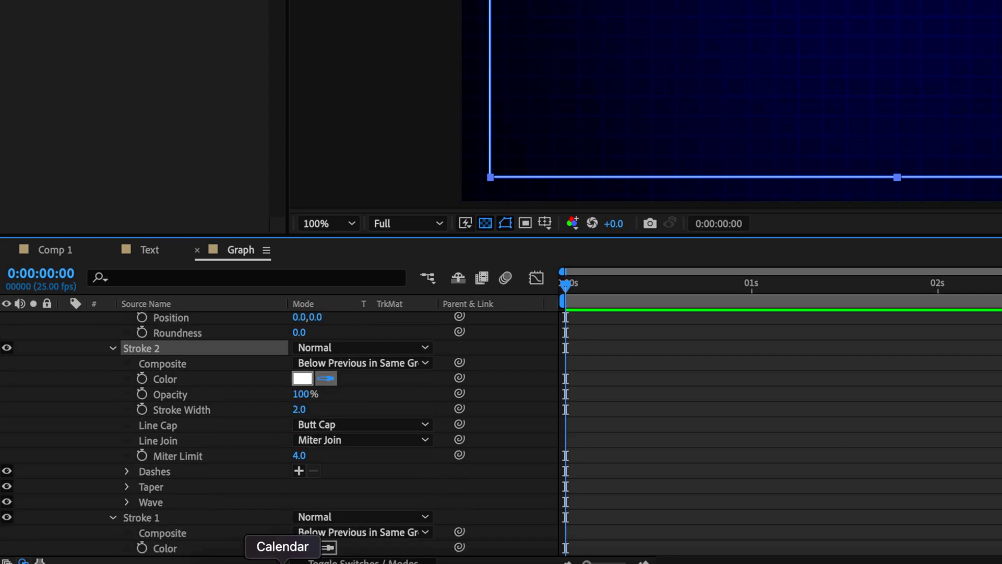
left_click(302, 545)
left_click_drag(300, 410, 317, 417)
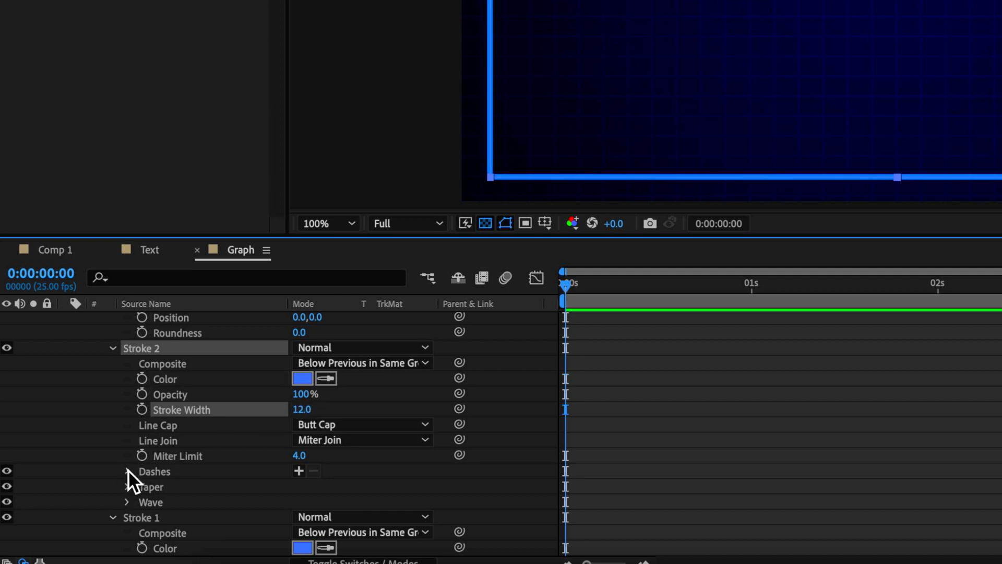
Make Stroke 2 dashed with dash 522 and gap 3020.
left_click(301, 472)
left_click_drag(302, 486, 747, 491)
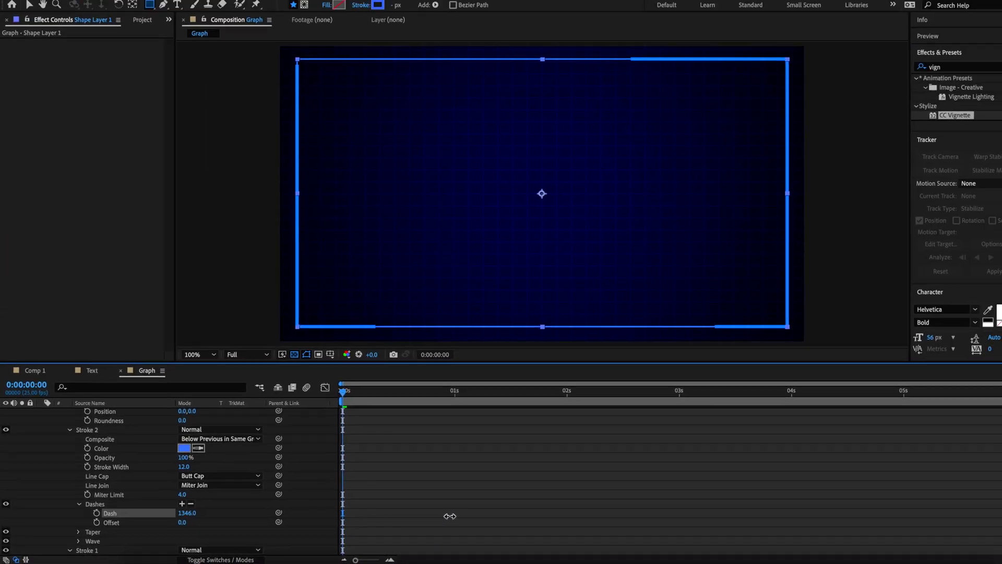
mouse_move(450, 516)
left_mouse_down()
mouse_move(530, 515)
mouse_move(486, 515)
mouse_move(324, 370)
left_mouse_up()
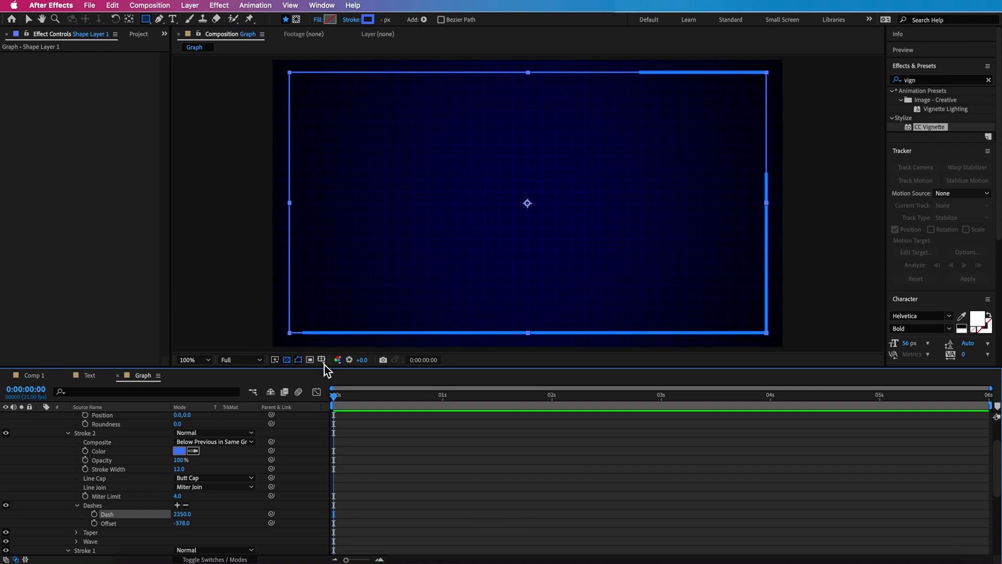
left_click(178, 505)
left_click_drag(179, 523, 353, 535)
mouse_move(181, 532)
left_mouse_down()
mouse_move(159, 538)
mouse_move(219, 537)
mouse_move(4, 529)
mouse_move(141, 536)
mouse_move(121, 533)
left_mouse_up()
left_click_drag(180, 514, 89, 521)
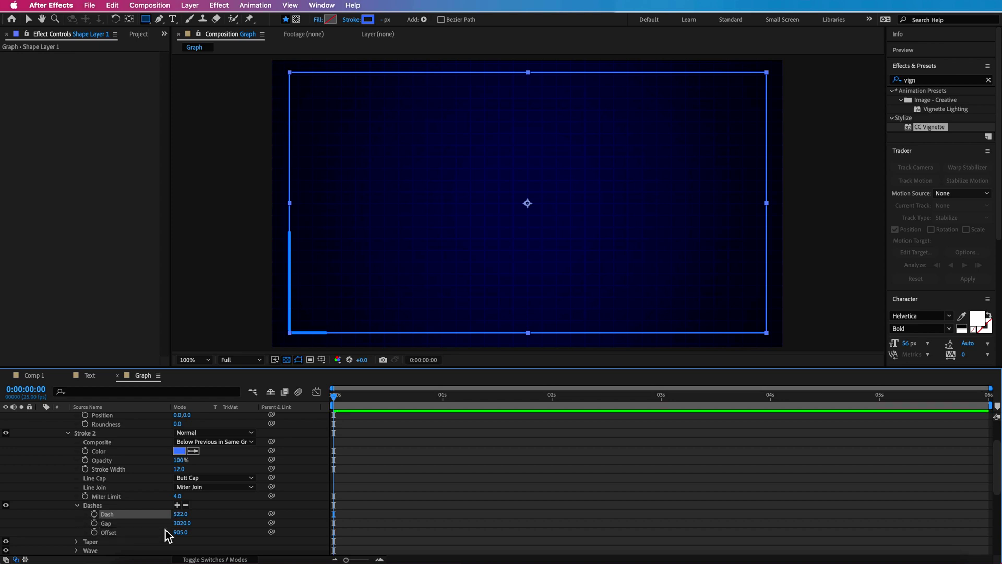
Keyframe the dash Offset from start to end so it travels the outline, then preview.
left_click(94, 532)
left_click_drag(334, 401, 986, 444)
left_click_drag(180, 532, 4, 524)
left_click_drag(182, 538, 352, 540)
key("space")
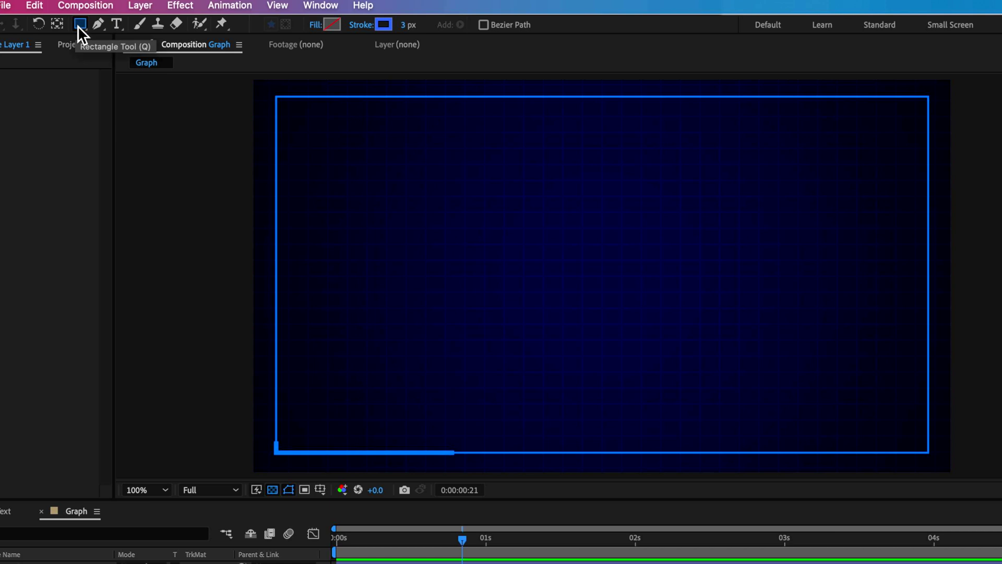
Set solid #3C6EF9 fill with no stroke and draw a rectangle across the graph's middle.
left_click(319, 26)
left_click(574, 240)
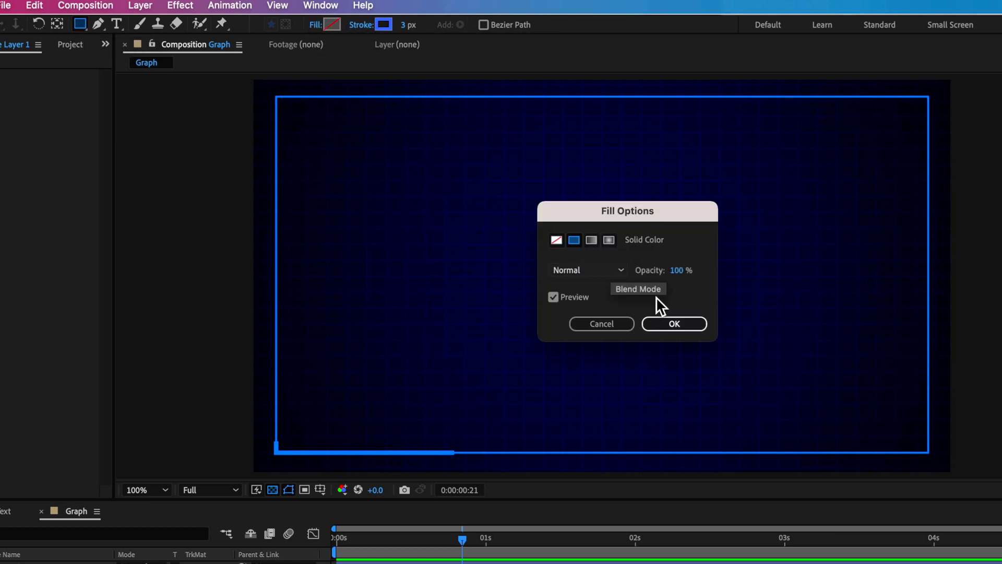
left_click(674, 324)
left_click(333, 25)
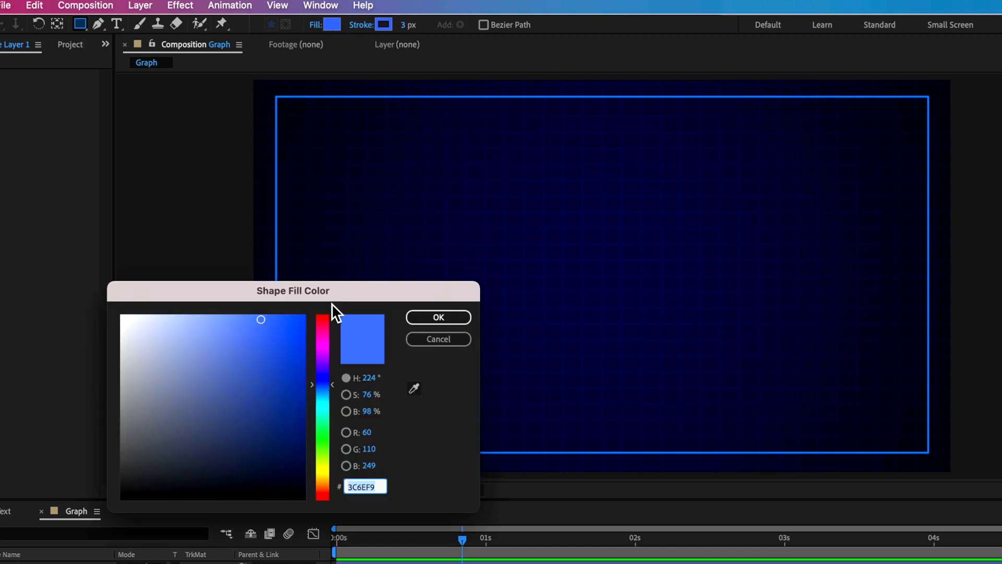
left_click(452, 318)
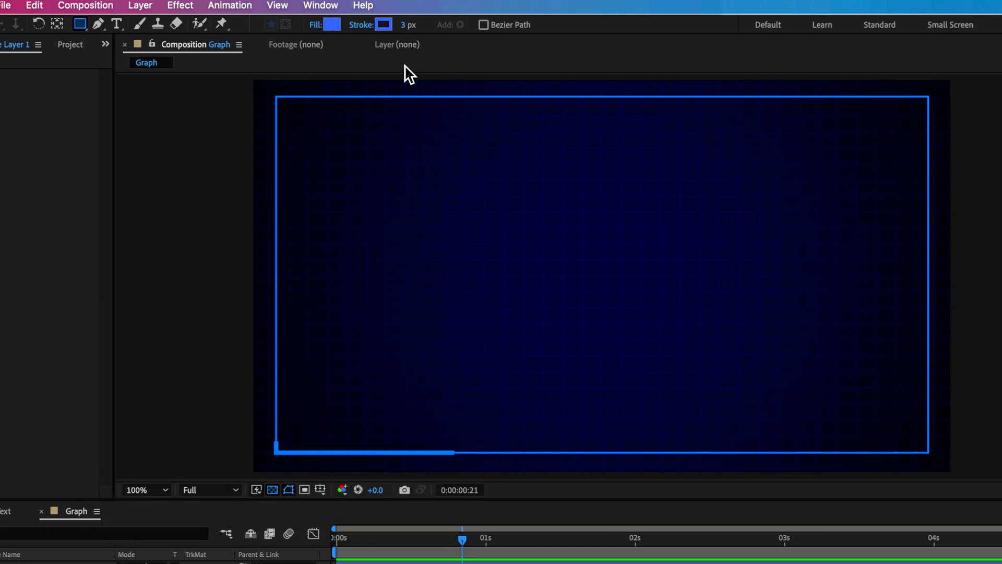
left_click(372, 26)
left_click(557, 242)
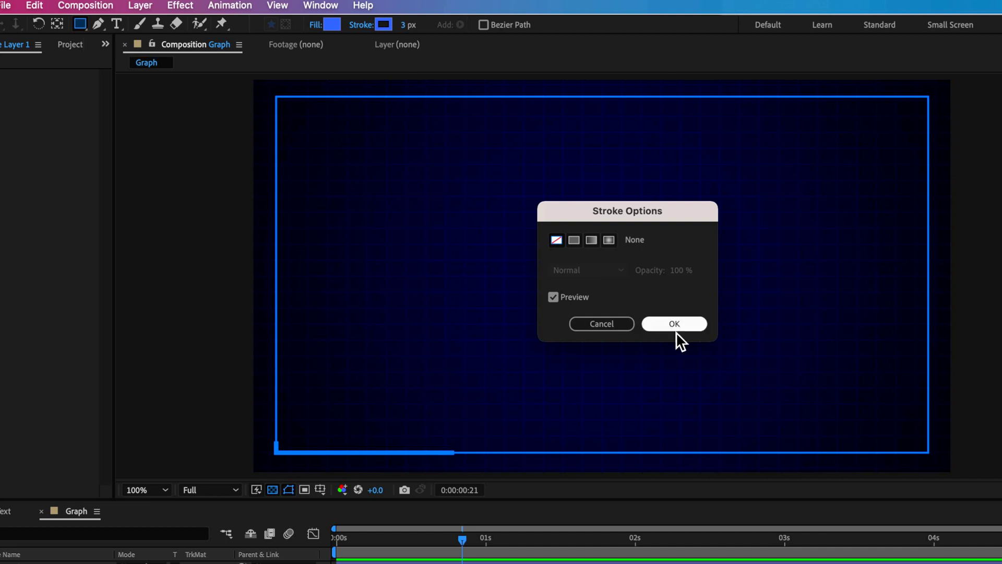
left_click(675, 326)
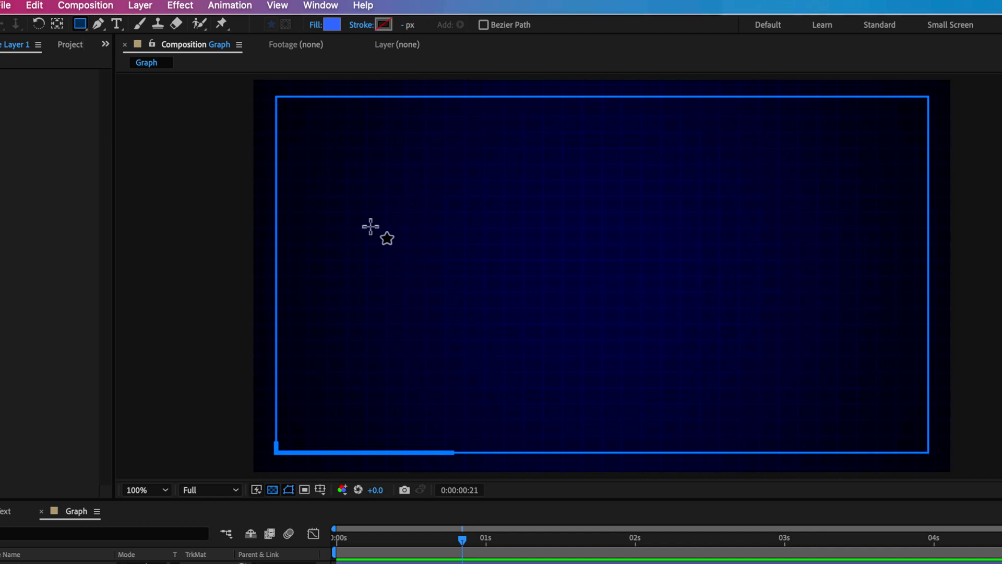
left_click_drag(350, 215, 847, 334)
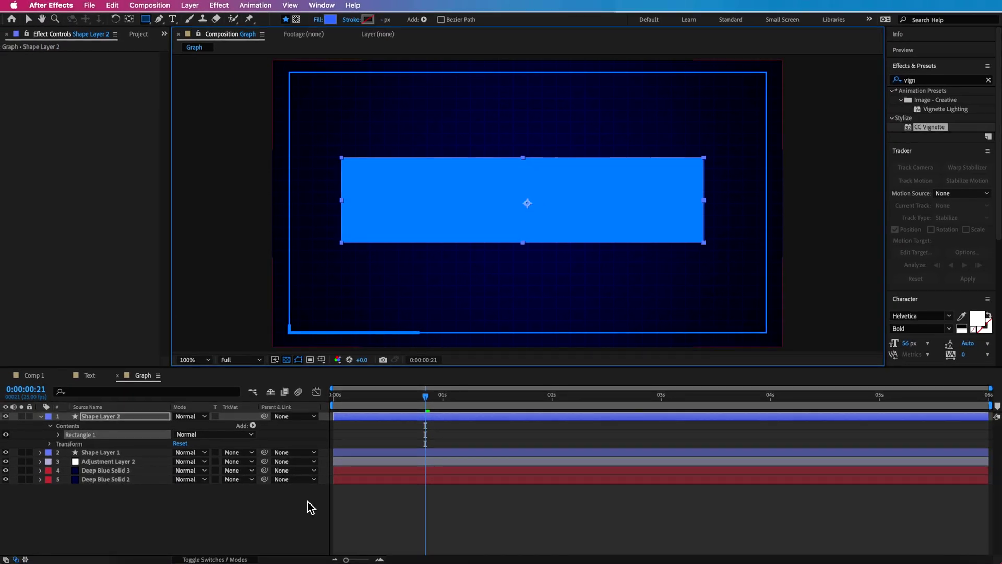
Move Rectangle 1's anchor point to its left edge with the Anchor Point tool.
left_click(111, 484)
left_click(59, 434)
left_click(80, 435)
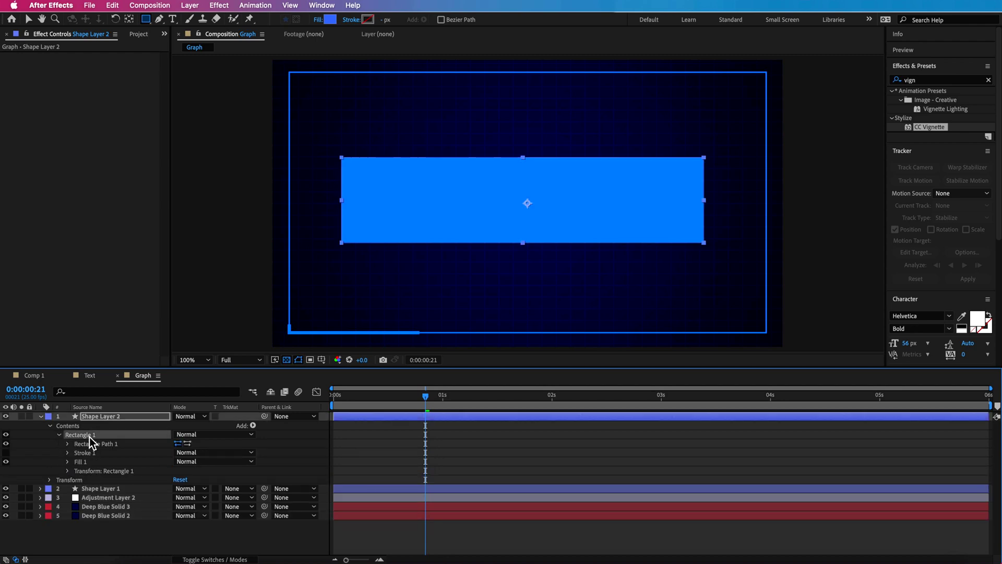
key("y")
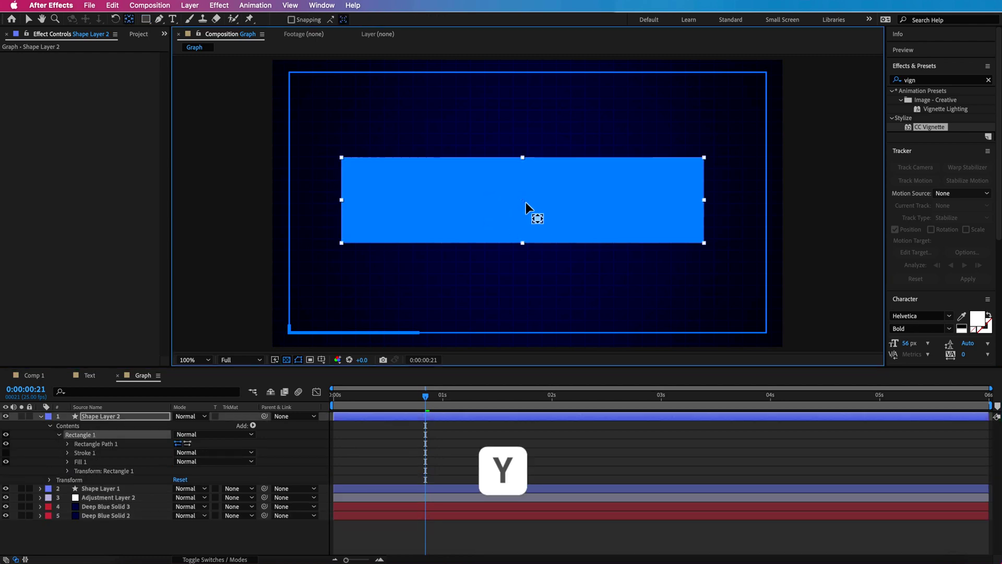
left_click_drag(524, 202, 347, 204)
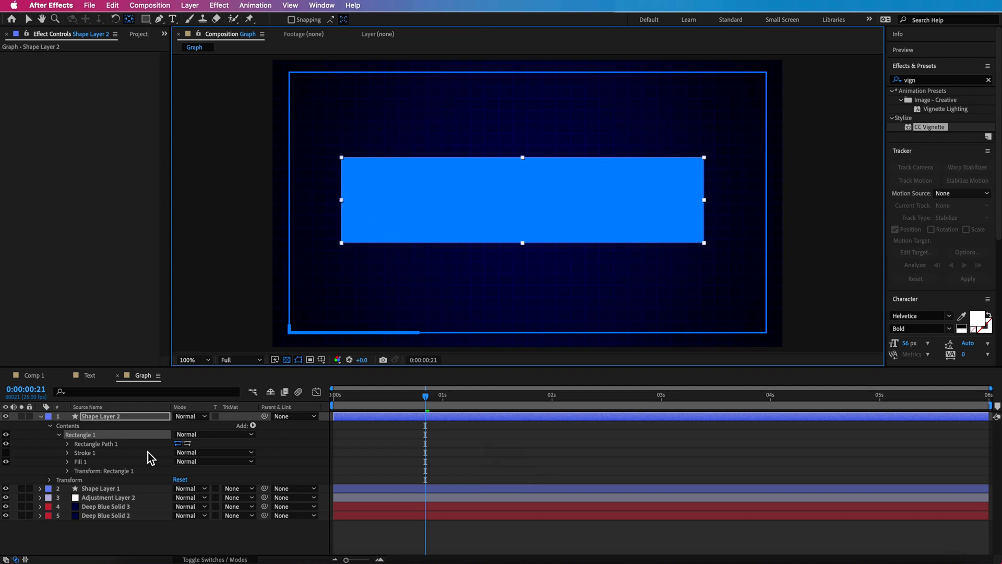
Set Rectangle 1's horizontal Scale to 0% in its Transform properties.
left_click(68, 453)
left_click(68, 453)
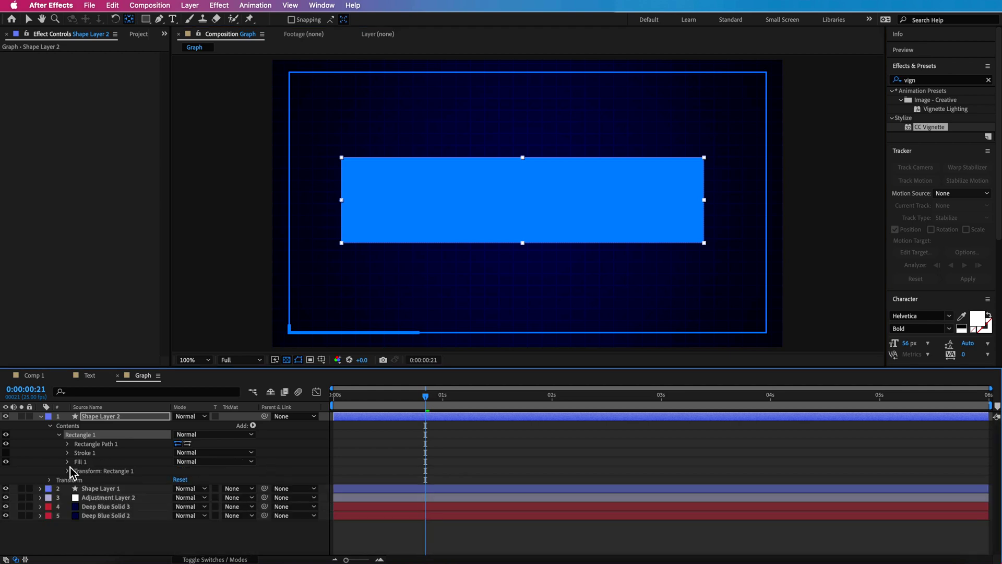
left_click(68, 470)
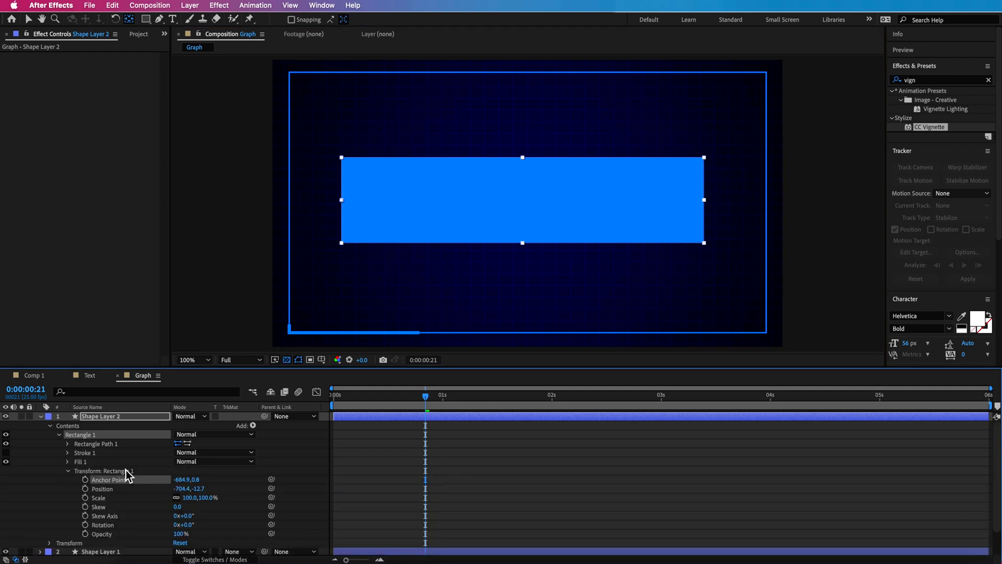
scroll(119, 477, "down", 2)
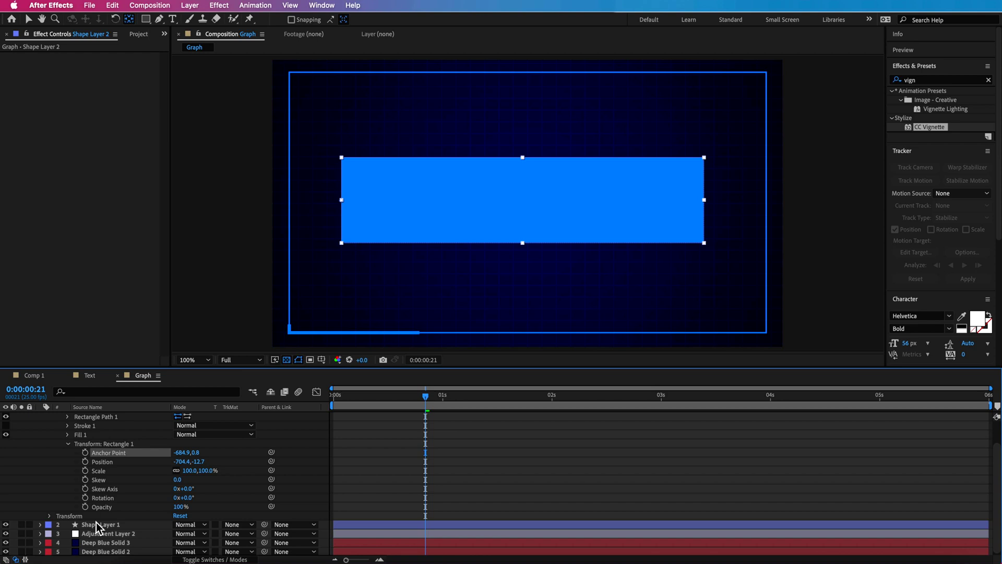
scroll(93, 514, "up", 2)
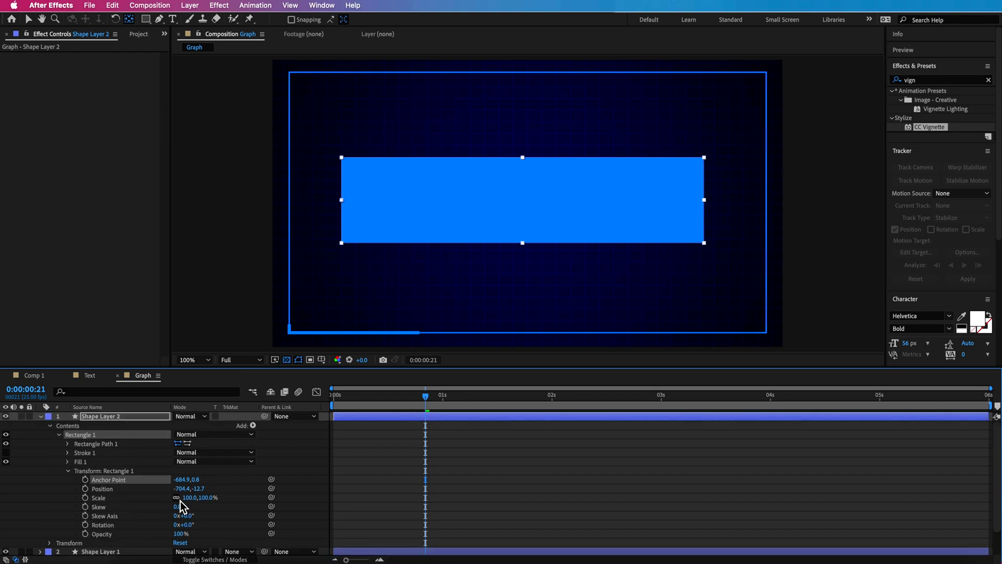
left_click_drag(191, 503, 166, 503)
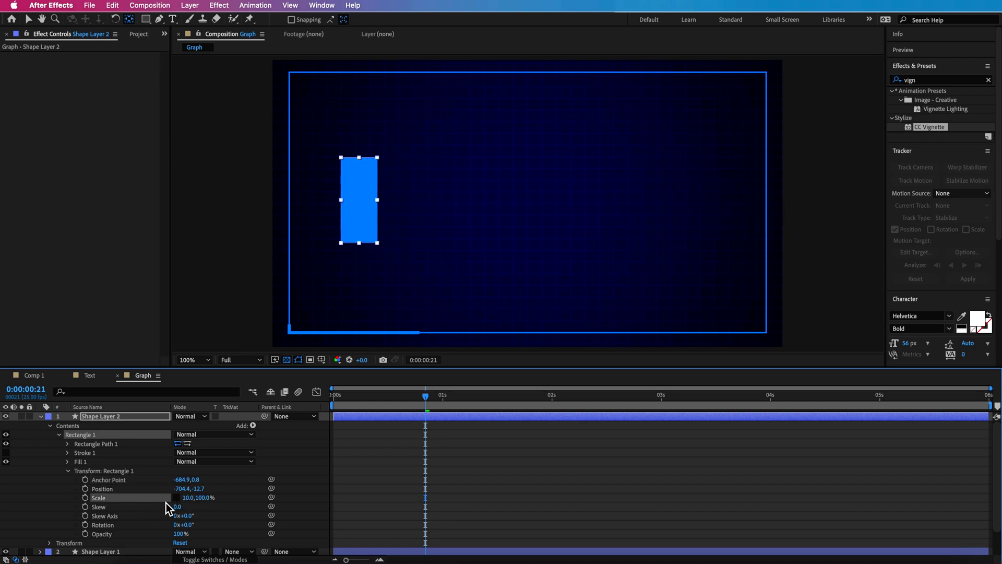
type("0")
key("Return")
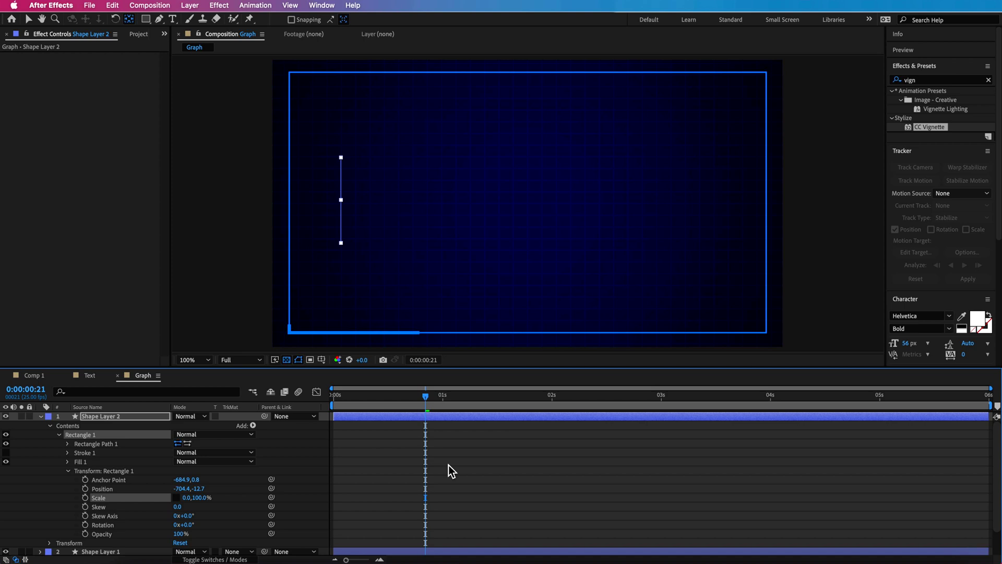
Keyframe Rectangle 1's Scale from 0% at the start to 100% near 1 second, then preview.
key("Home")
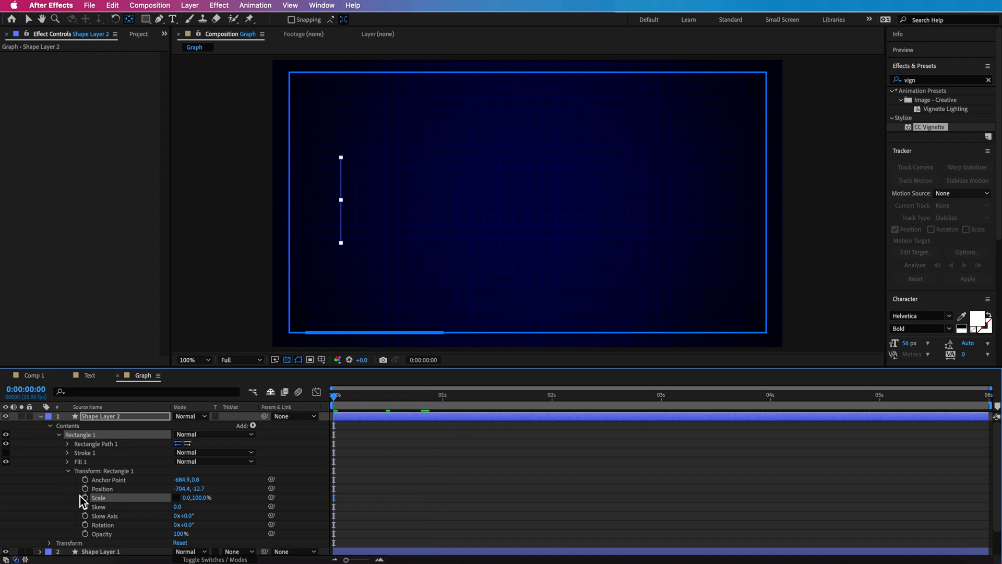
left_click(85, 497)
left_click_drag(361, 399, 468, 411)
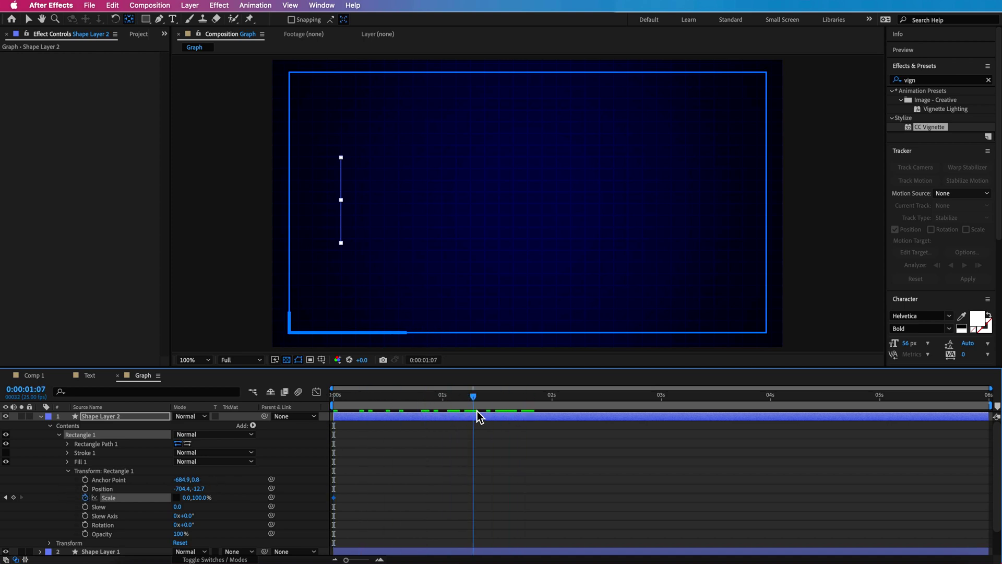
left_click(186, 498)
type("100")
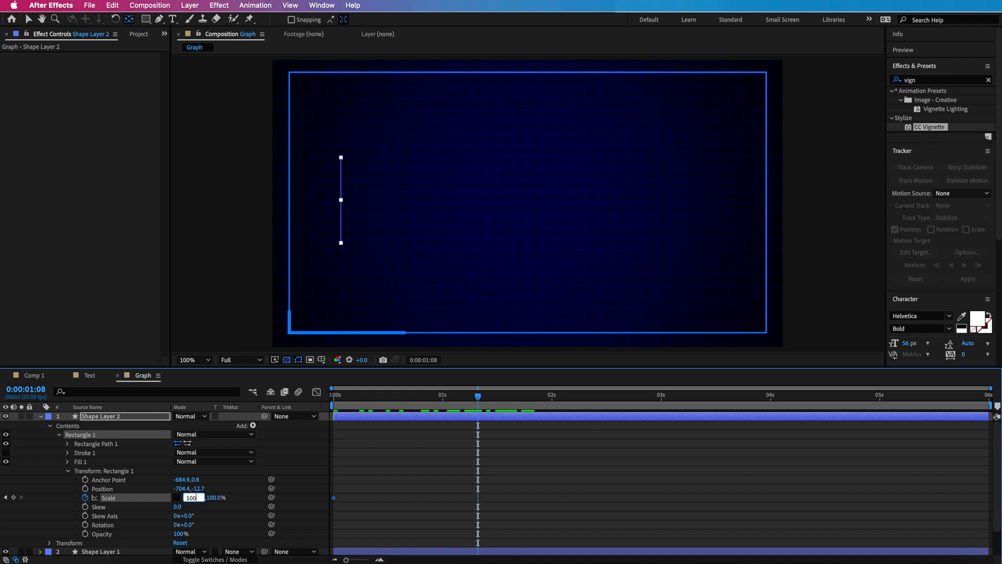
key("Return")
left_click(436, 476)
left_click_drag(470, 400, 387, 400)
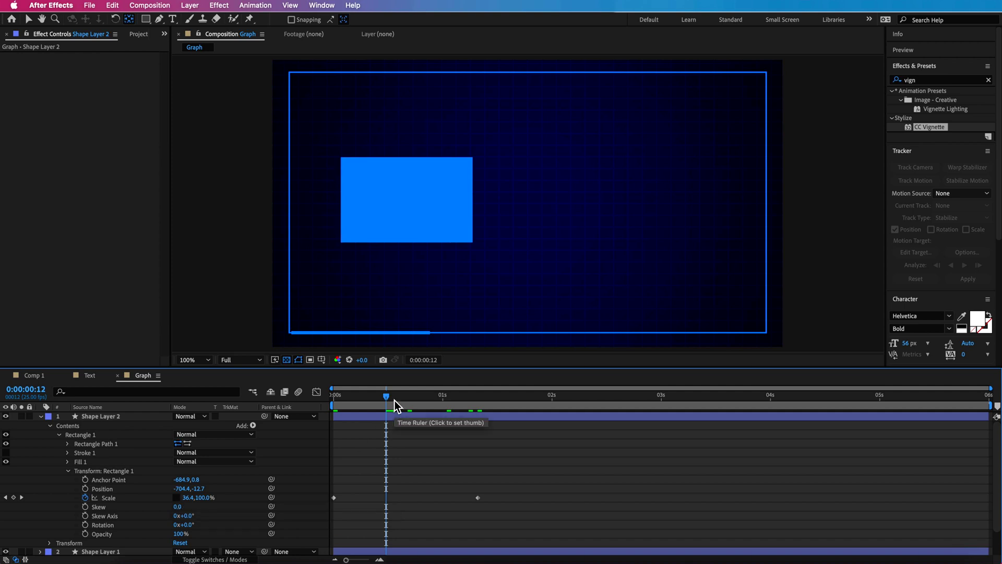
left_click_drag(396, 401, 299, 402)
key("space")
key("space")
Move the end keyframe to 1 second, apply Easy Ease, and sharpen the speed curve.
left_click_drag(477, 498, 443, 497)
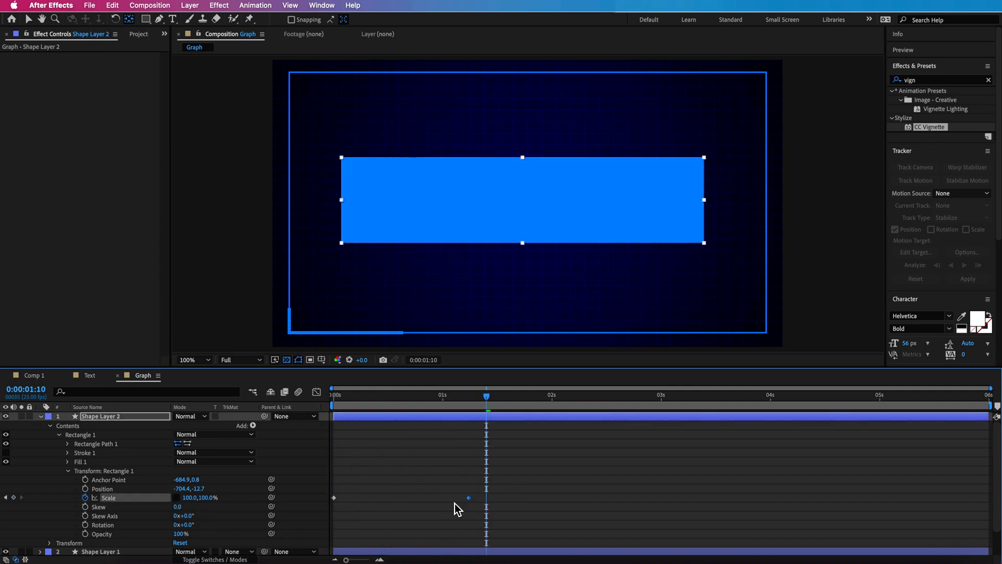
right_click(335, 497)
mouse_move(394, 552)
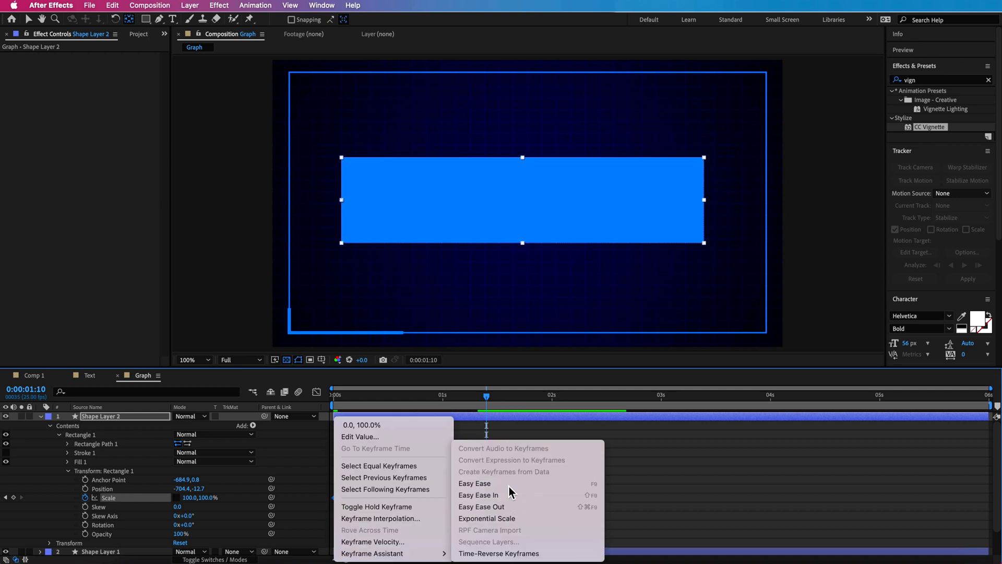
left_click(509, 484)
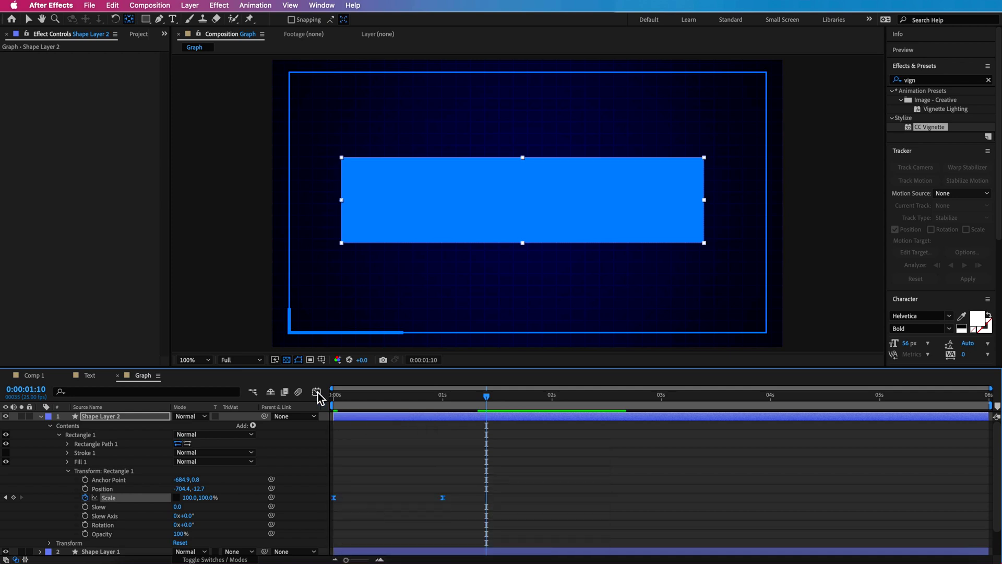
left_click(317, 392)
left_click(428, 529)
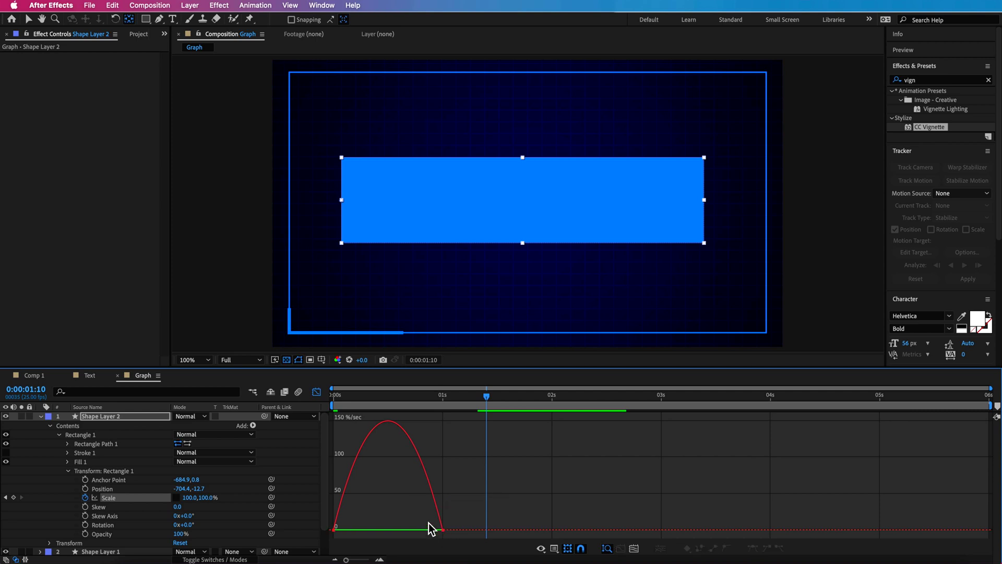
left_click_drag(425, 530, 388, 529)
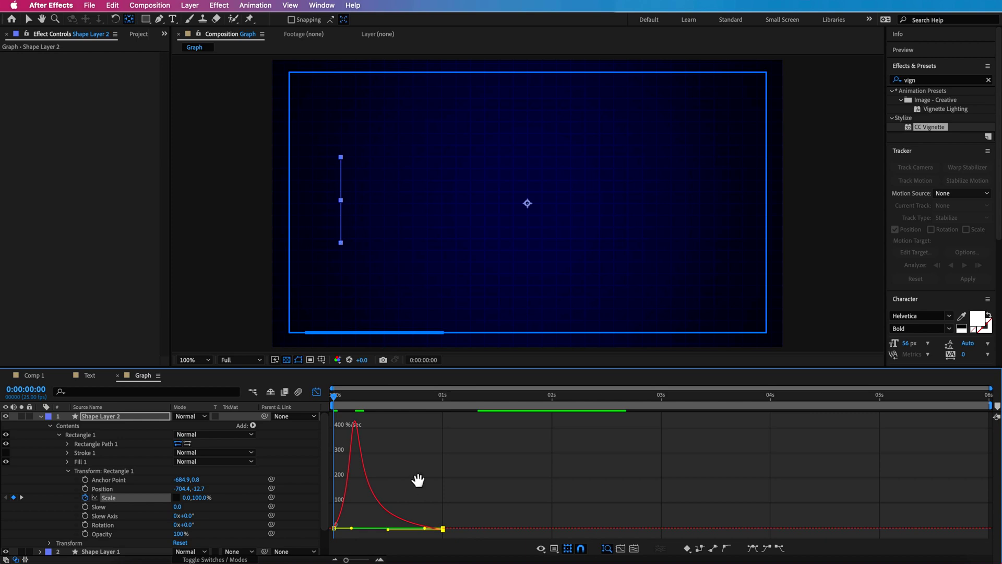
left_click(351, 403)
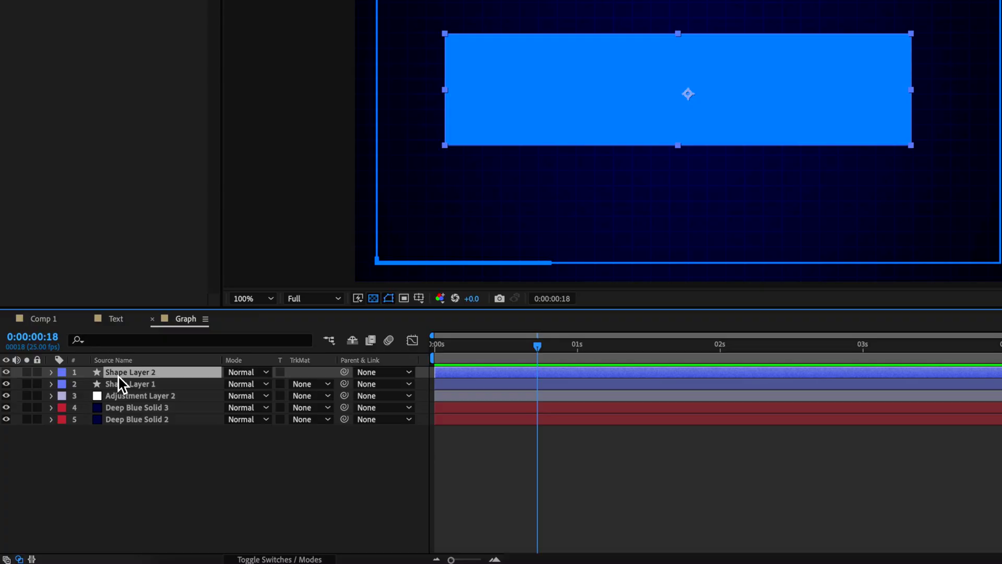
Rename Shape Layer 2 to 'Blue Bar'.
right_click(128, 374)
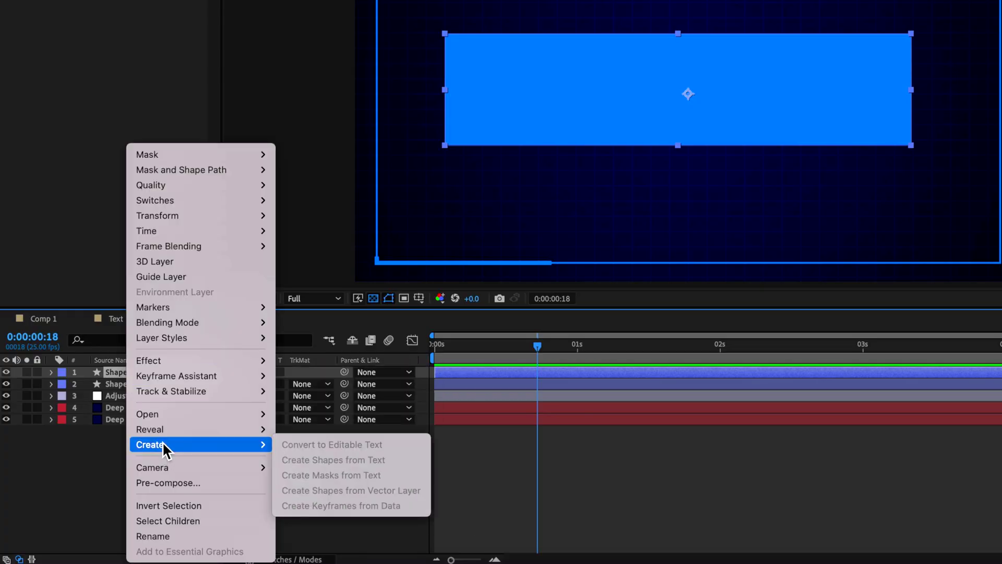
mouse_move(163, 436)
left_click(165, 538)
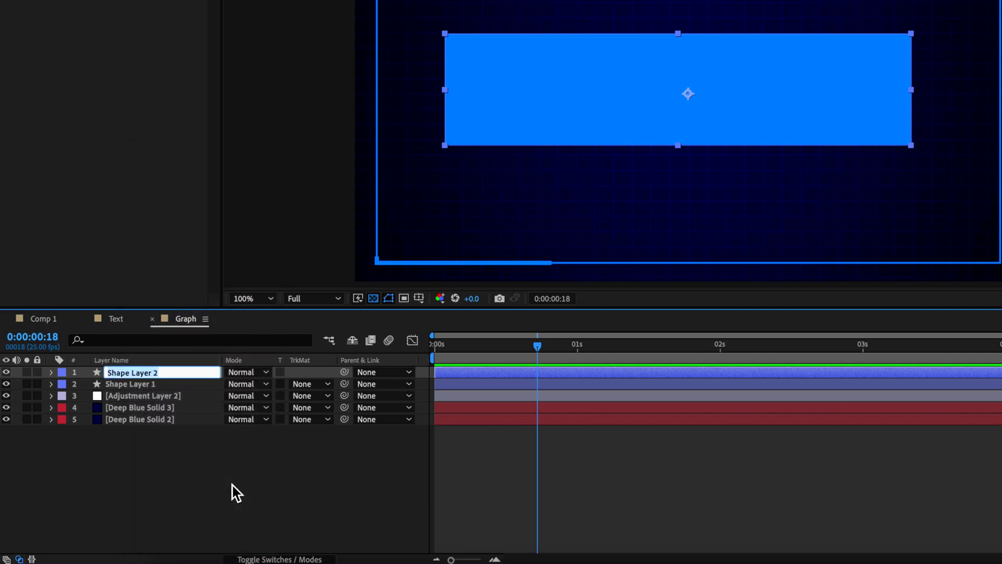
type("Blue Bar")
left_click(172, 466)
Duplicate the Blue Bar layer as Blue Bar 2 and return the time to the start.
left_click(125, 372)
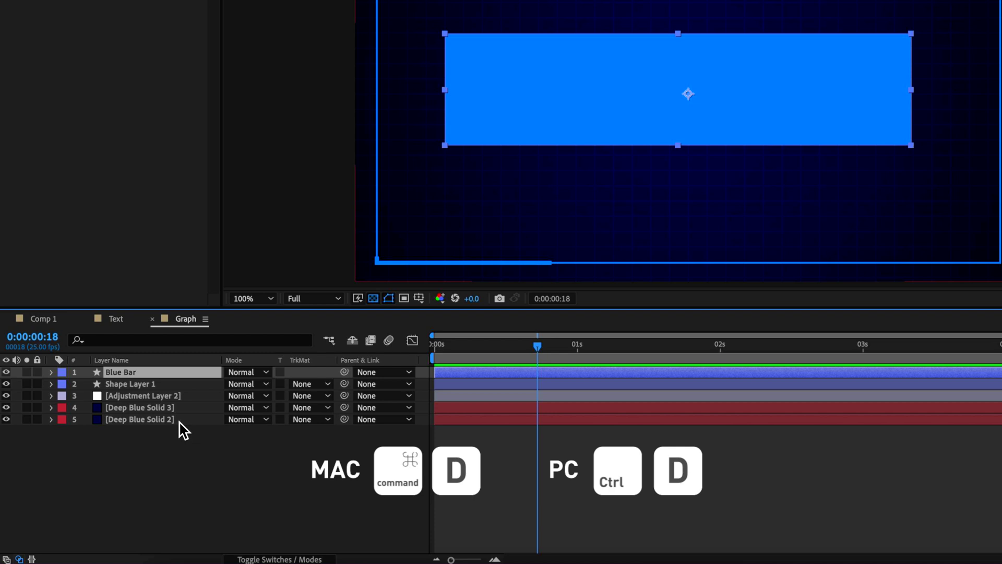
key("ctrl+d")
left_click_drag(537, 346, 458, 347)
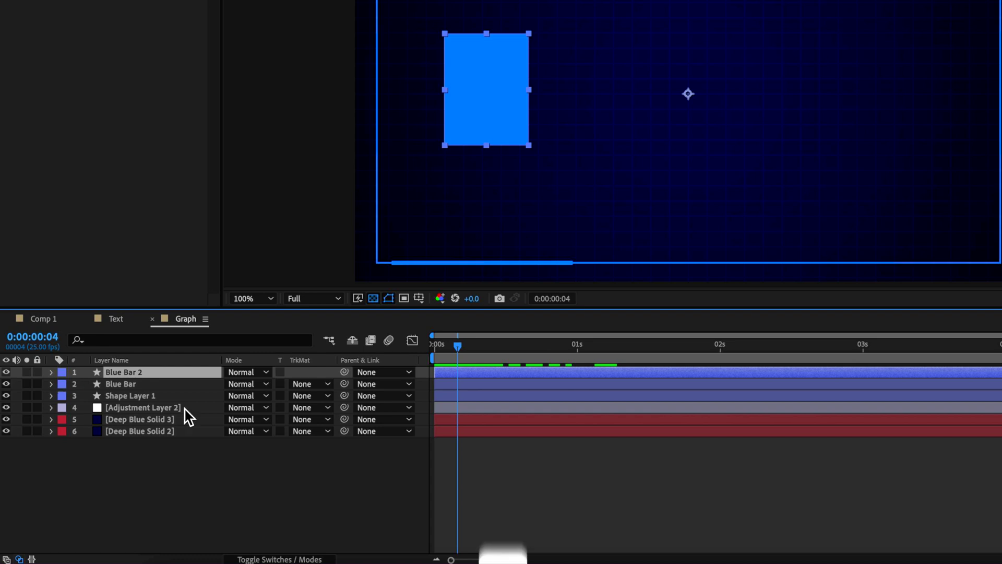
Remove Blue Bar 2's Scale animation and fix its scale at 0.5, 112%.
key("u")
left_click_drag(474, 346, 435, 372)
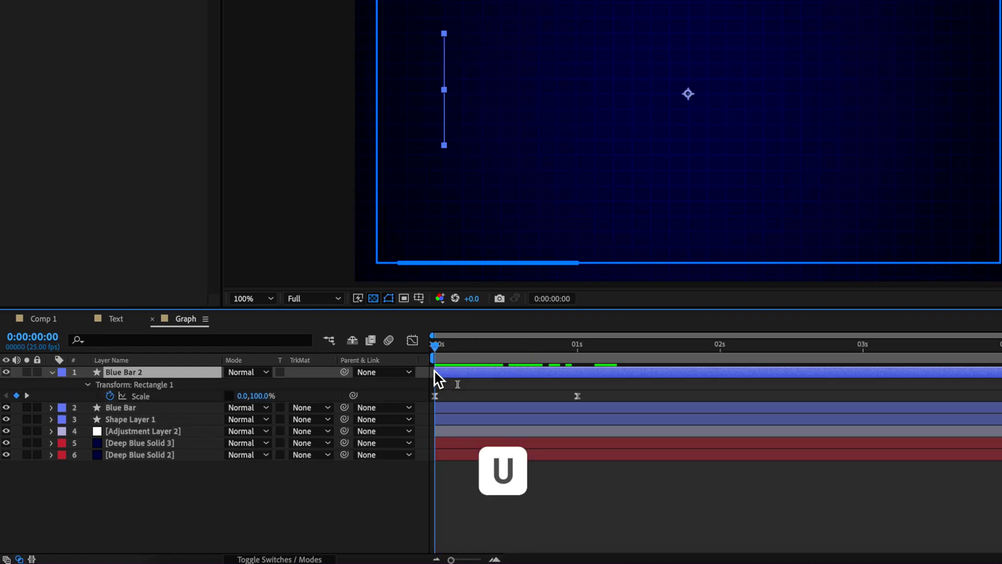
left_click(111, 396)
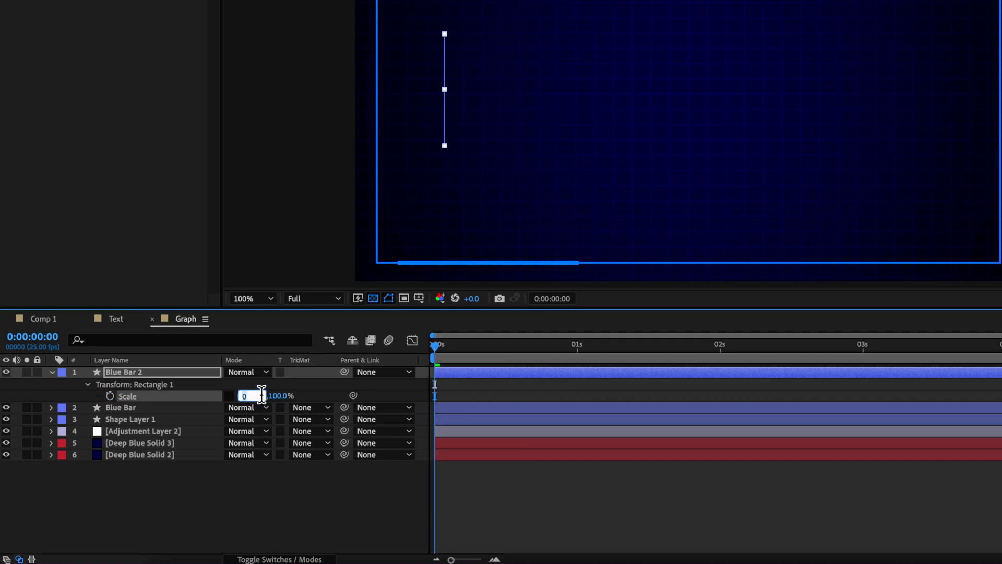
key("Return")
left_click(231, 490)
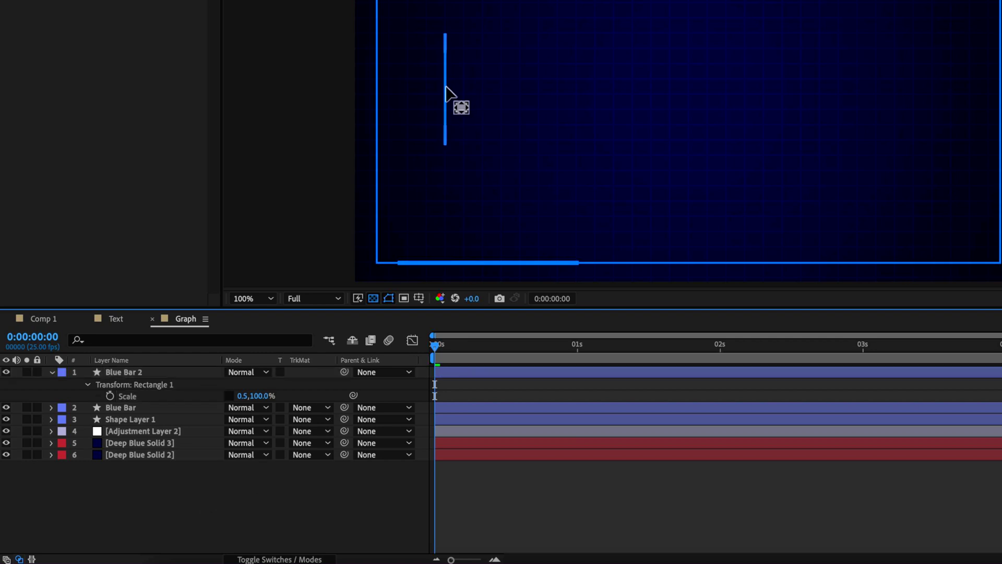
left_click_drag(441, 354, 435, 354)
left_click_drag(257, 402, 259, 400)
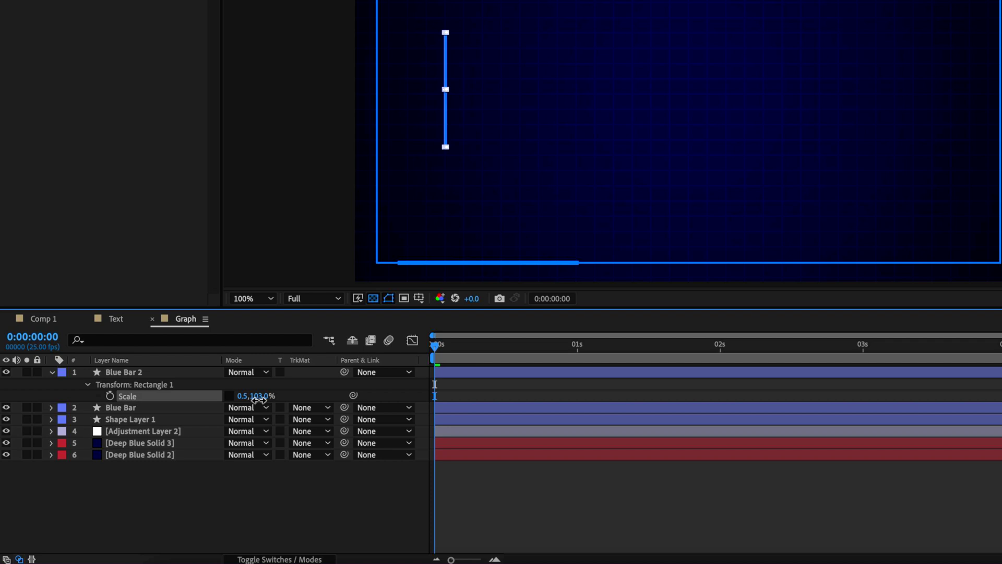
Set Blue Bar 2's Fill 1 colour to white (FFFFFF).
left_click(122, 393)
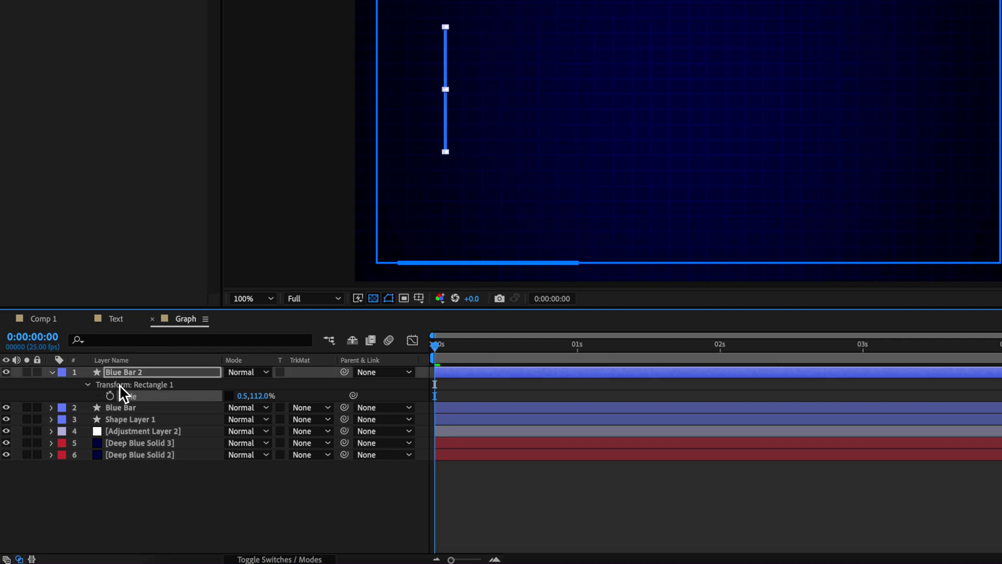
left_click_drag(151, 391, 308, 292)
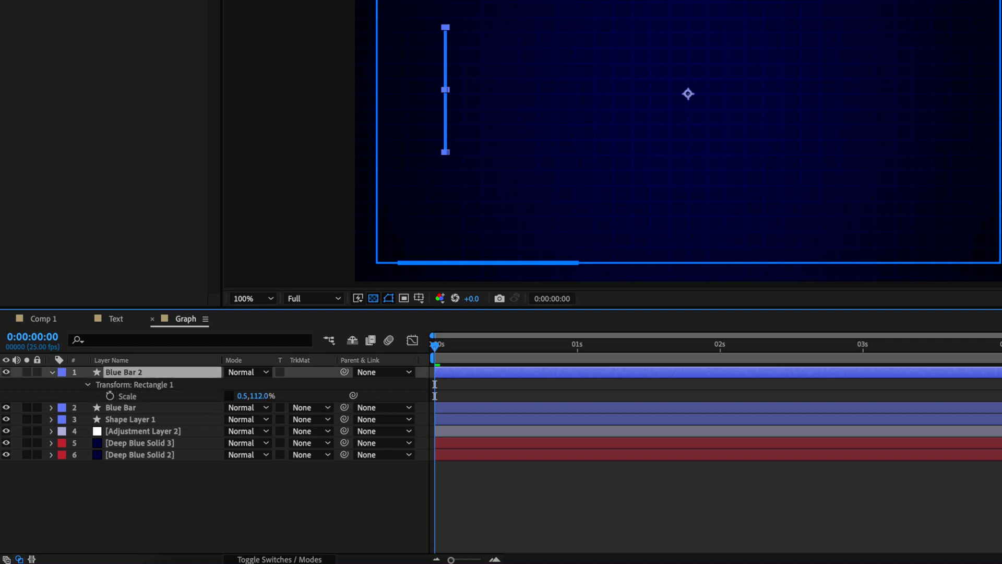
left_click(88, 385)
left_click(88, 432)
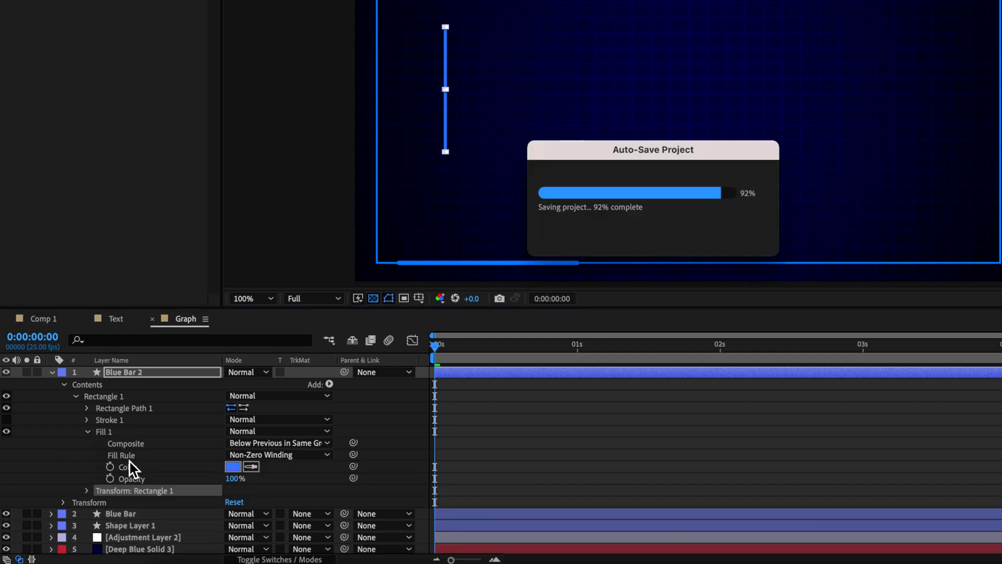
left_click(233, 466)
left_click_drag(336, 240, 211, 115)
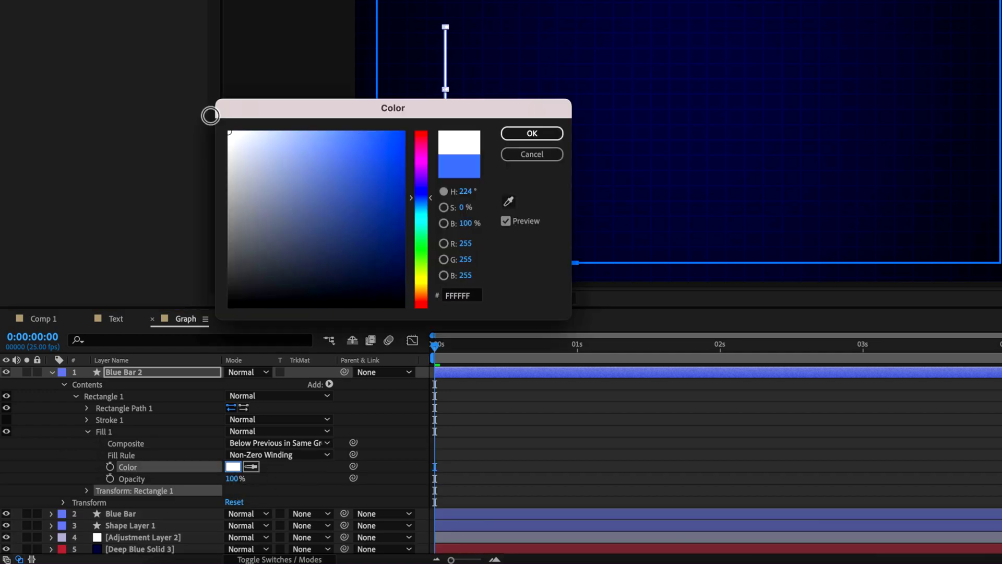
left_click(532, 137)
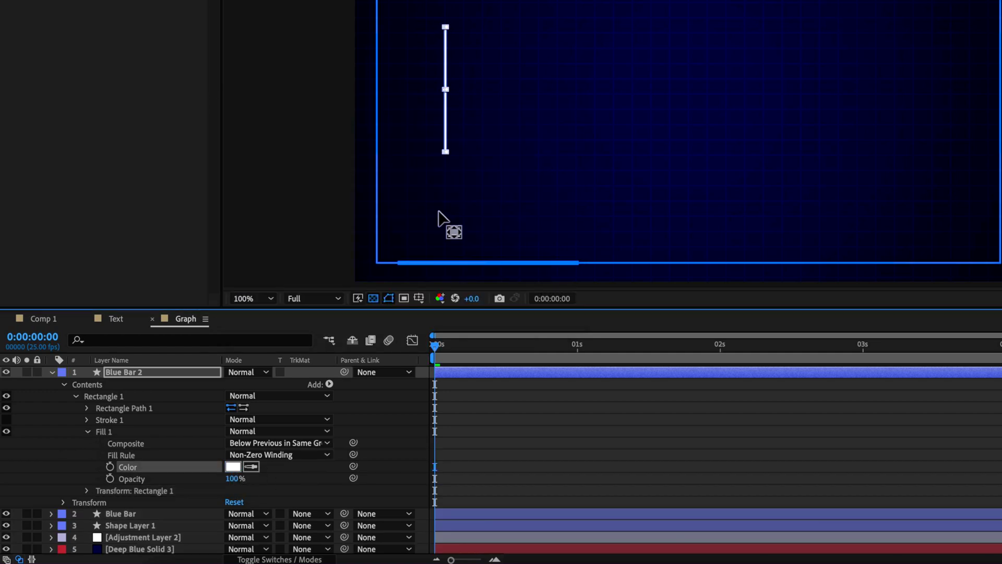
left_click(88, 432)
left_click_drag(452, 350, 573, 360)
Preview the animation, then reveal Blue Bar 2's Transform properties including Opacity.
key("space")
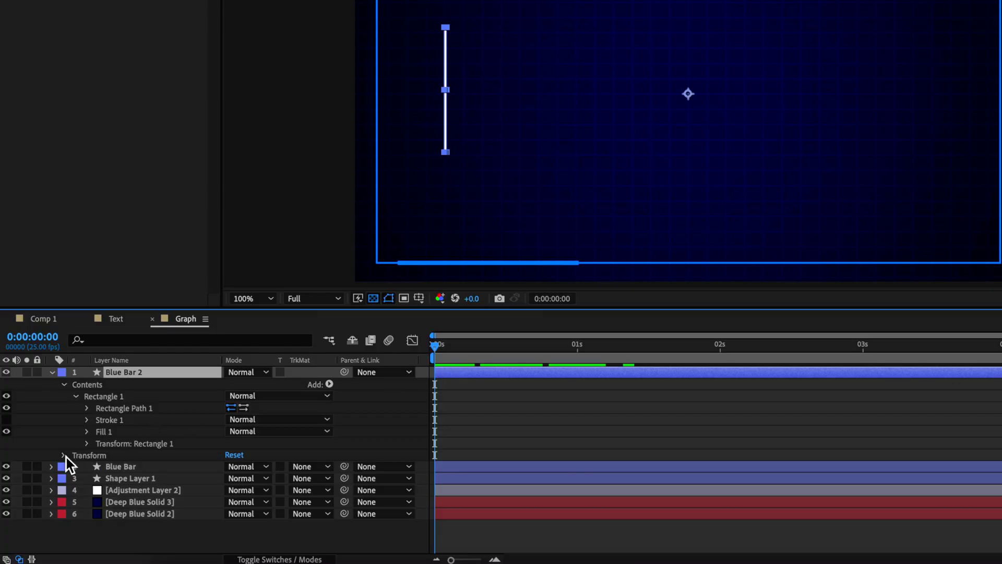
left_click(64, 455)
Animate Blue Bar 2's Opacity, adding lowered-opacity keyframes at frames 5 and 8.
scroll(79, 478, "down", 1)
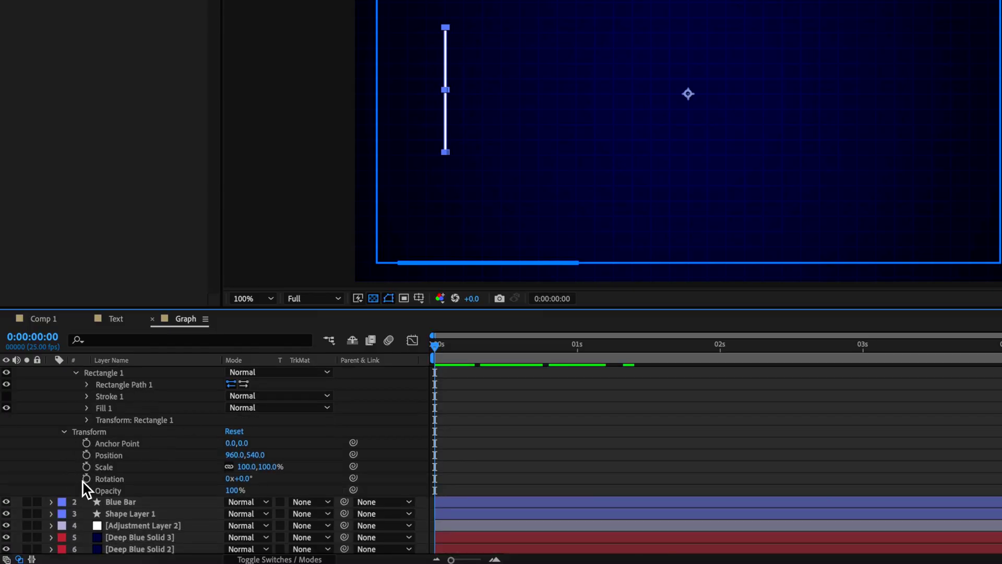
left_click(86, 490)
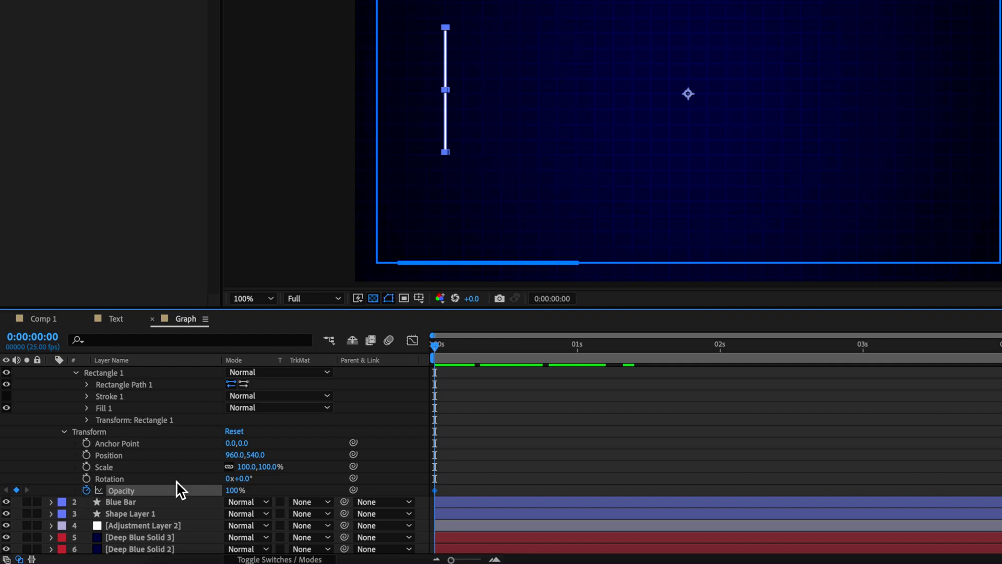
left_click(444, 348)
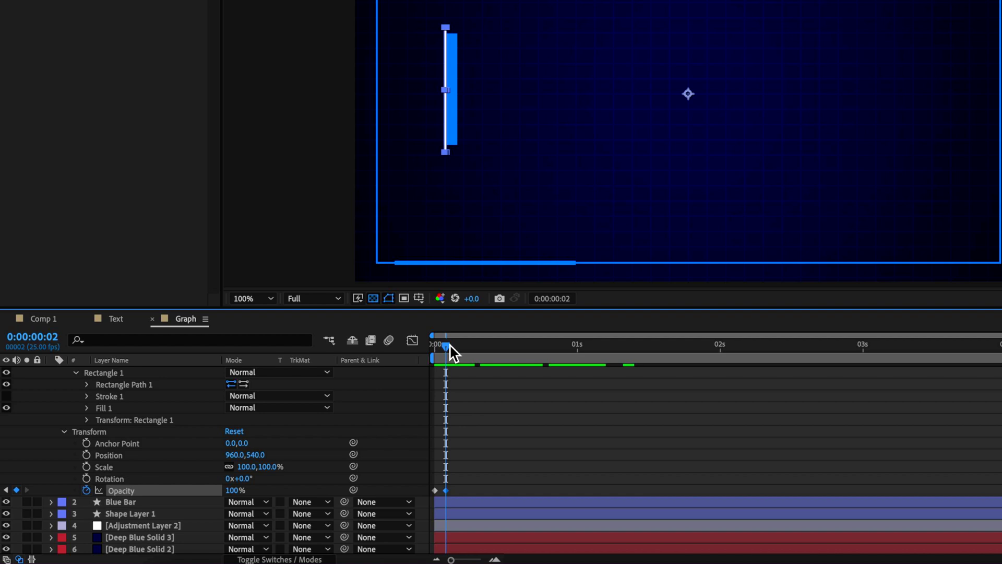
left_click_drag(447, 354, 347, 388)
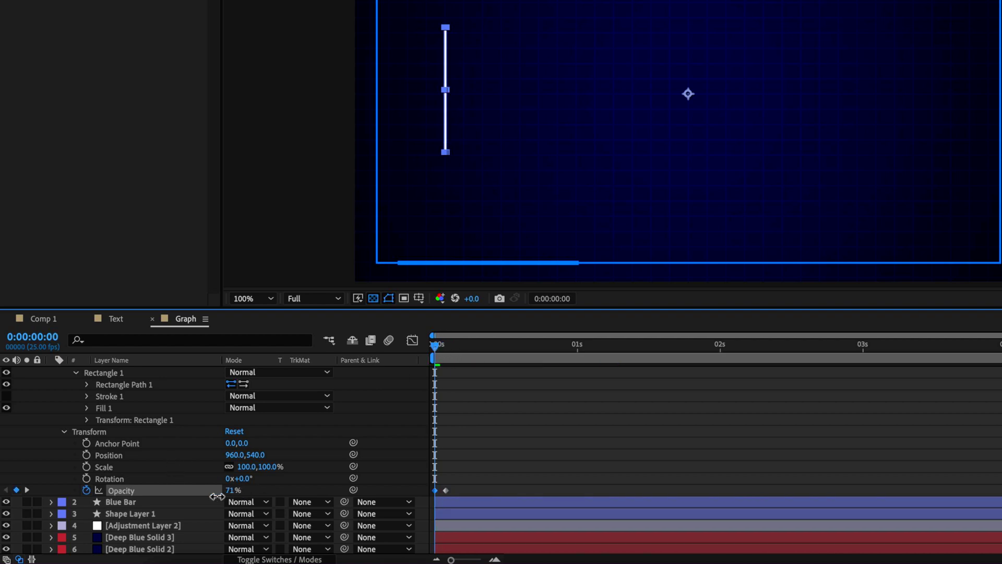
key("space")
left_click(463, 349)
left_click_drag(233, 490, 135, 496)
left_click_drag(469, 350, 480, 350)
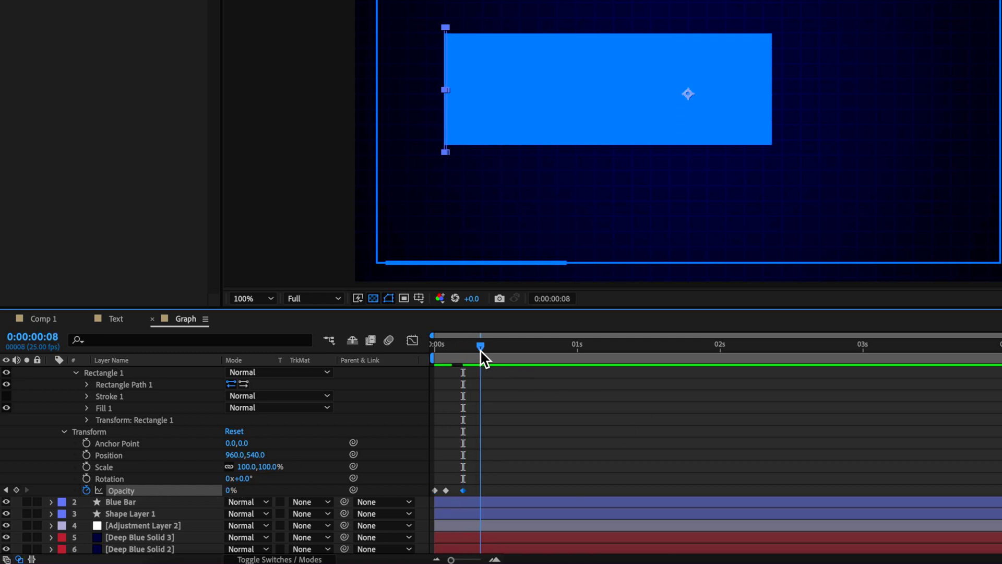
left_click_drag(233, 498, 487, 406)
left_click_drag(485, 356, 435, 369)
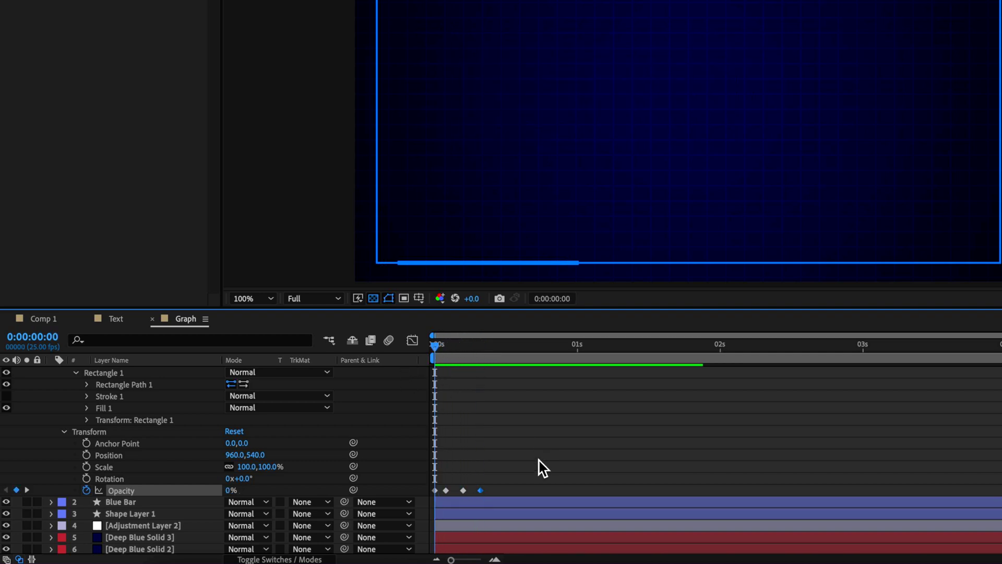
key("space")
Move the last opacity keyframe later and make the line fully transparent at frame 5.
left_click_drag(497, 475, 459, 494)
left_click(463, 493)
key("Home")
key("space")
key("space")
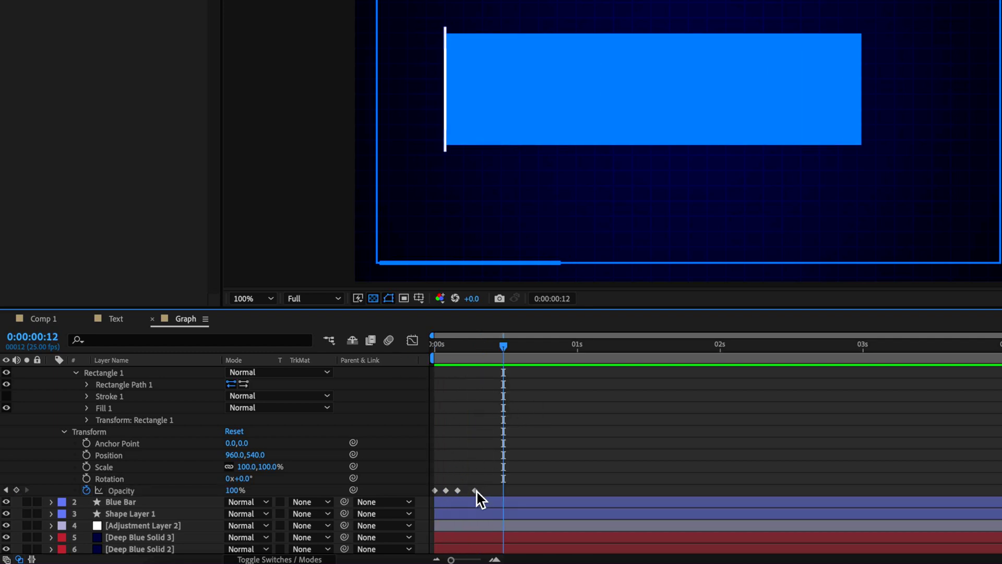
left_click_drag(476, 489, 480, 490)
left_click_drag(473, 345, 463, 347)
left_click_drag(235, 499, 220, 498)
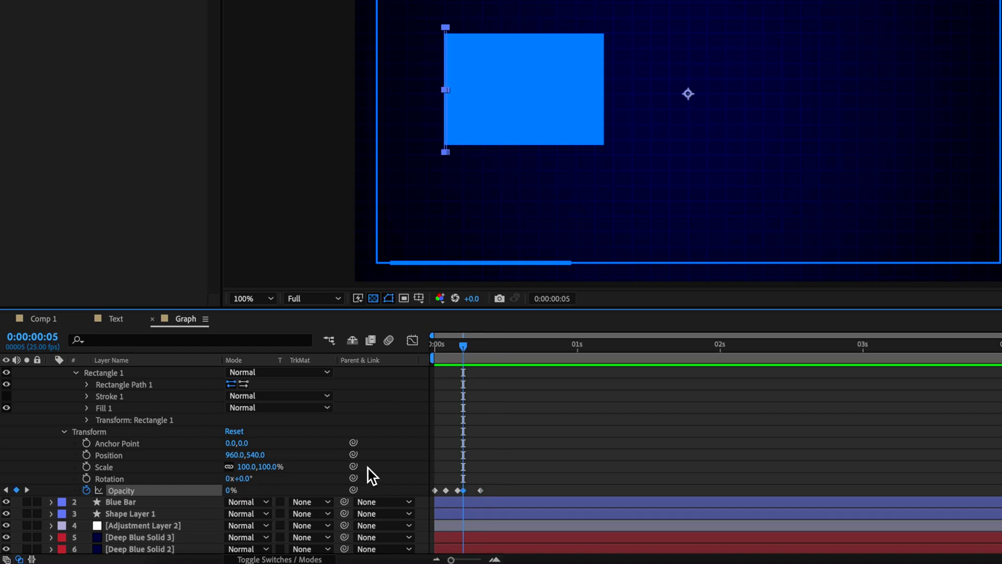
left_click(500, 454)
left_click(458, 345)
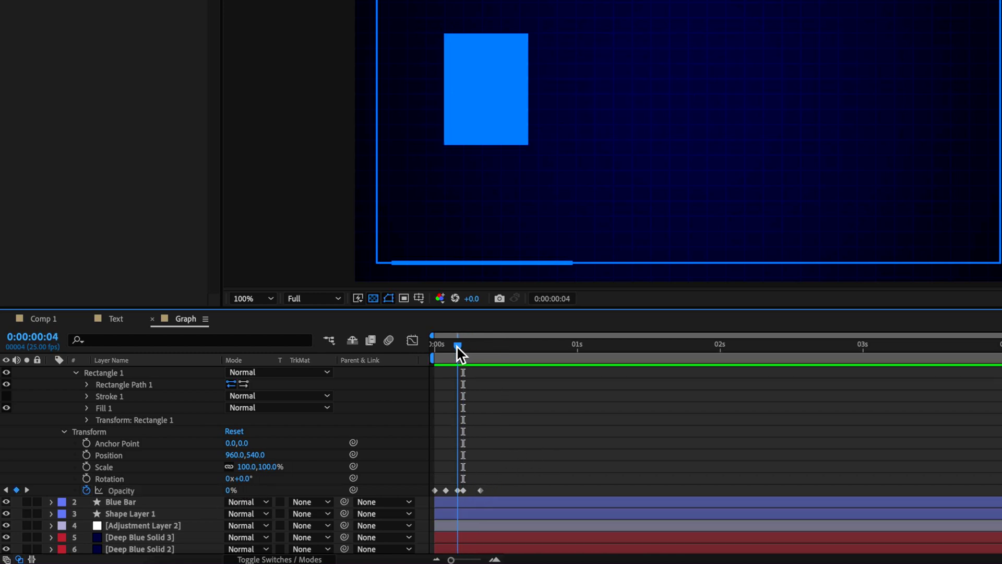
key("space")
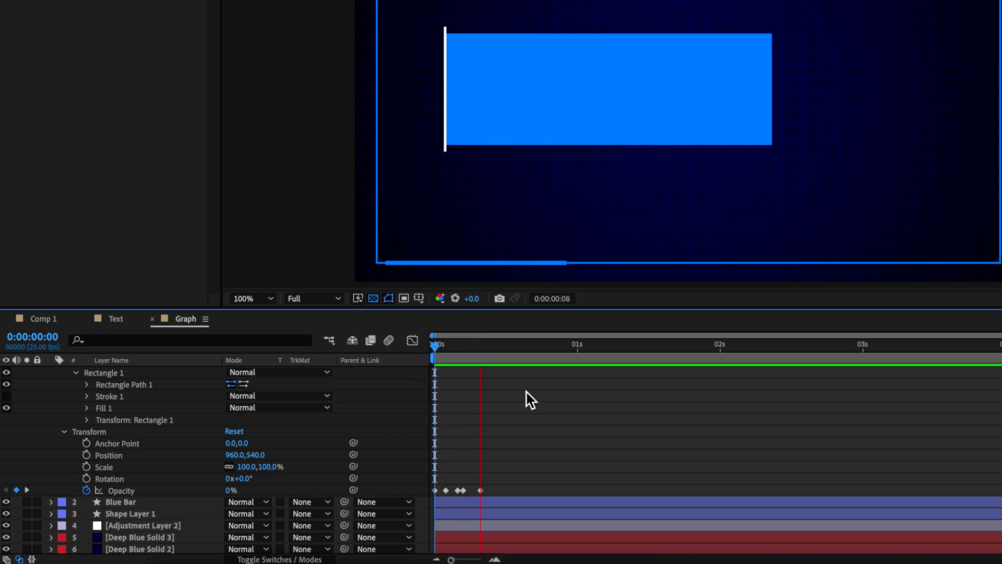
key("space")
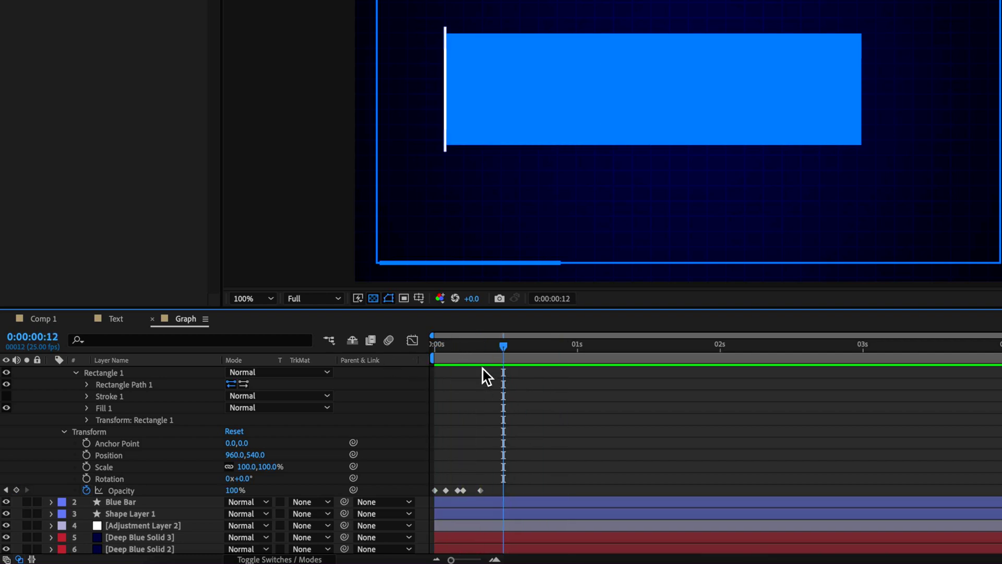
key("space")
key("space")
Apply Easy Ease to all the white line's Opacity keyframes and preview the fade.
left_click_drag(496, 481, 436, 493)
right_click(436, 493)
mouse_move(485, 551)
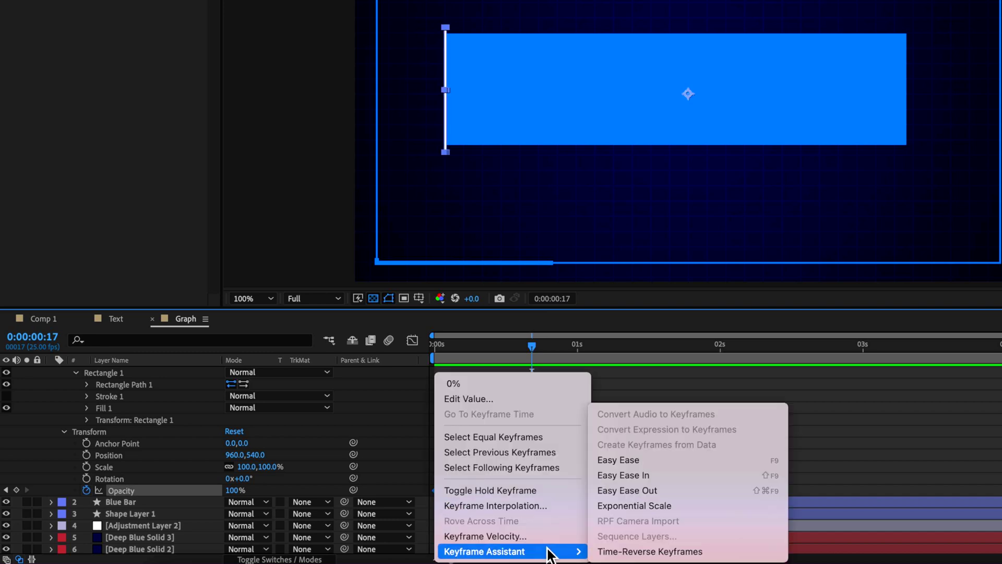
left_click(628, 459)
key("Home")
key("space")
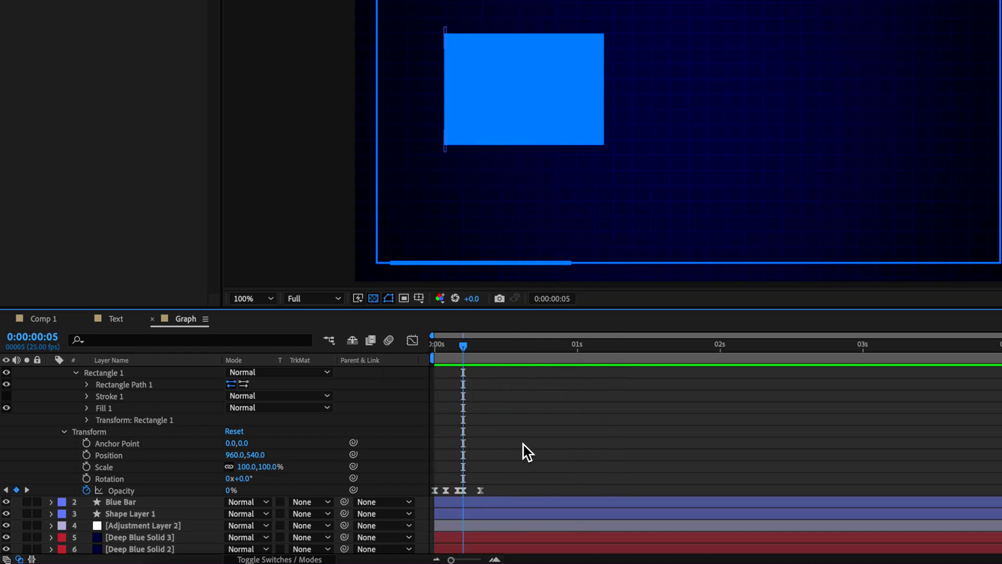
Rename the Blue Bar 2 layer to 'White Bar 1'.
scroll(522, 444, "up", 1)
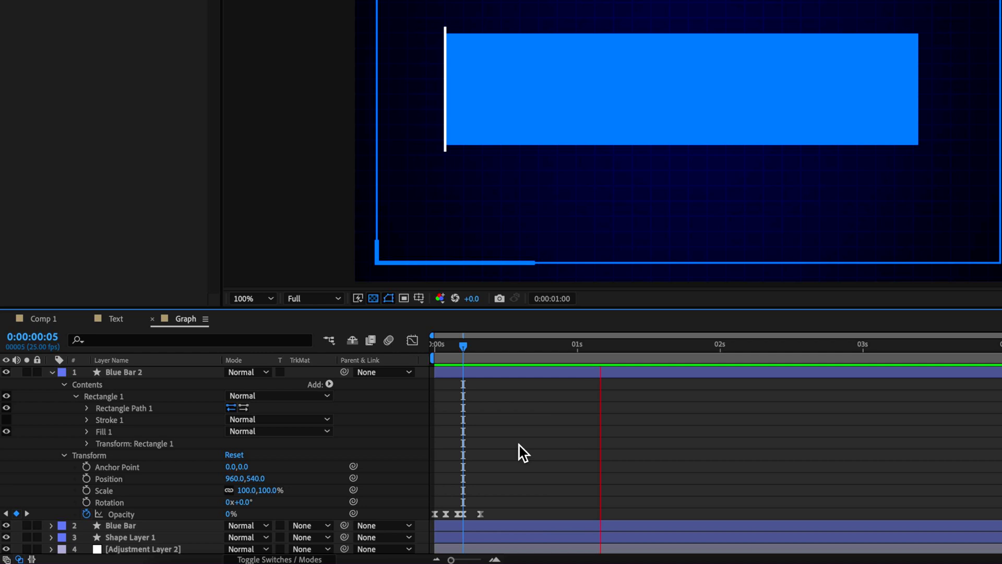
key("space")
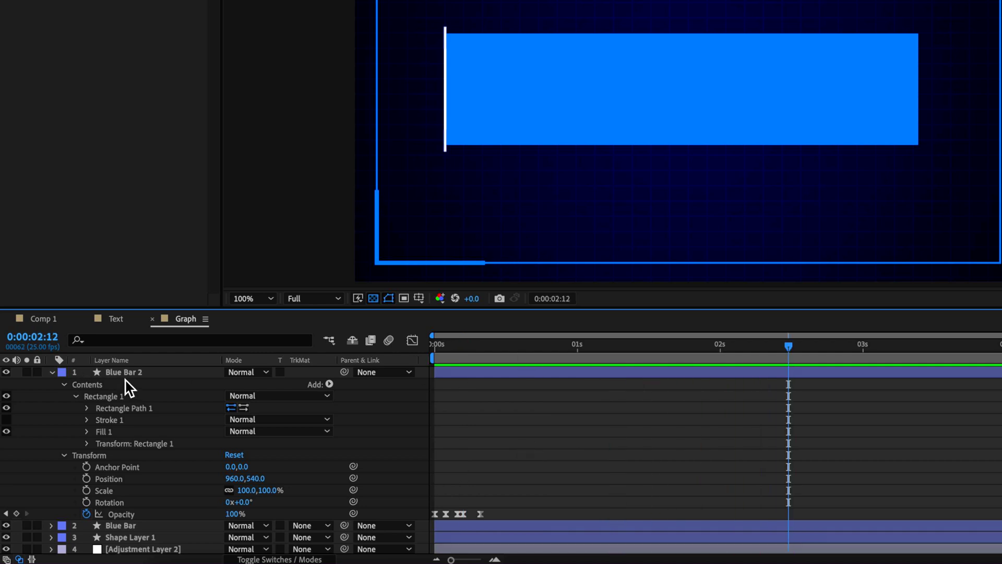
left_click(53, 371)
right_click(122, 371)
mouse_move(159, 444)
left_click(152, 537)
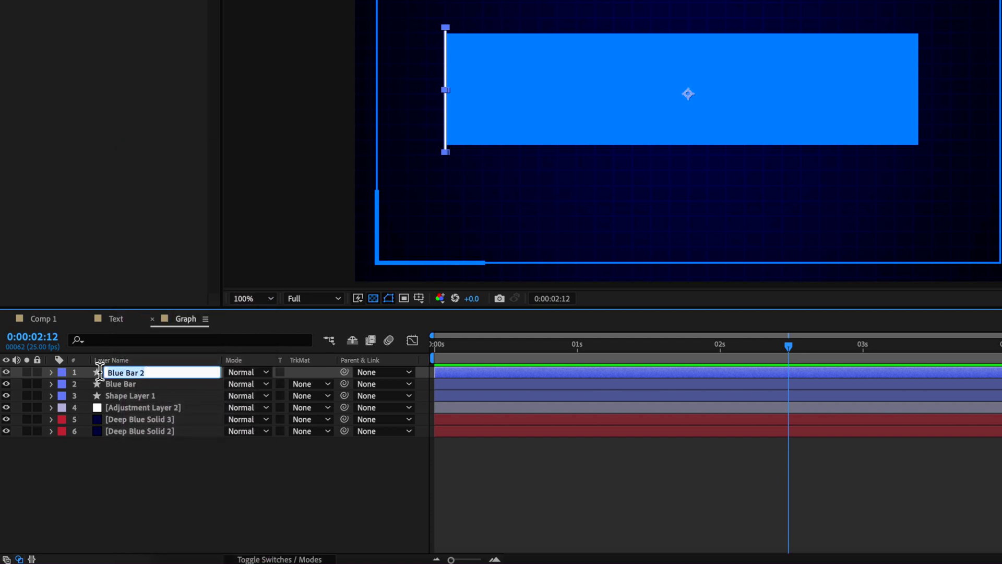
type("White Bar 1")
key("Return")
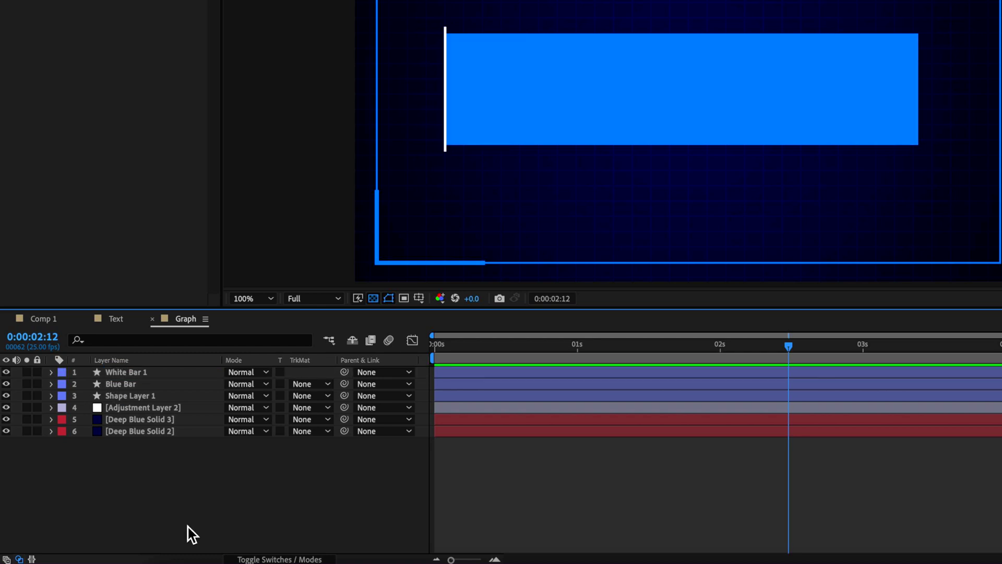
Duplicate White Bar 1 as White Bar 2 and move it right along the blue bar.
left_click(432, 344)
left_click_drag(431, 344, 457, 353)
key("ctrl+d")
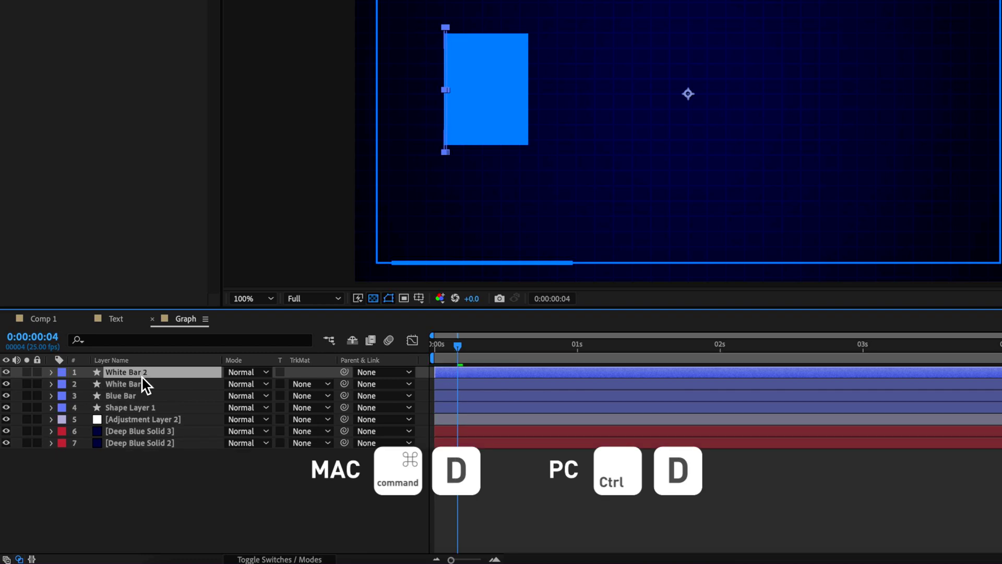
key("Return")
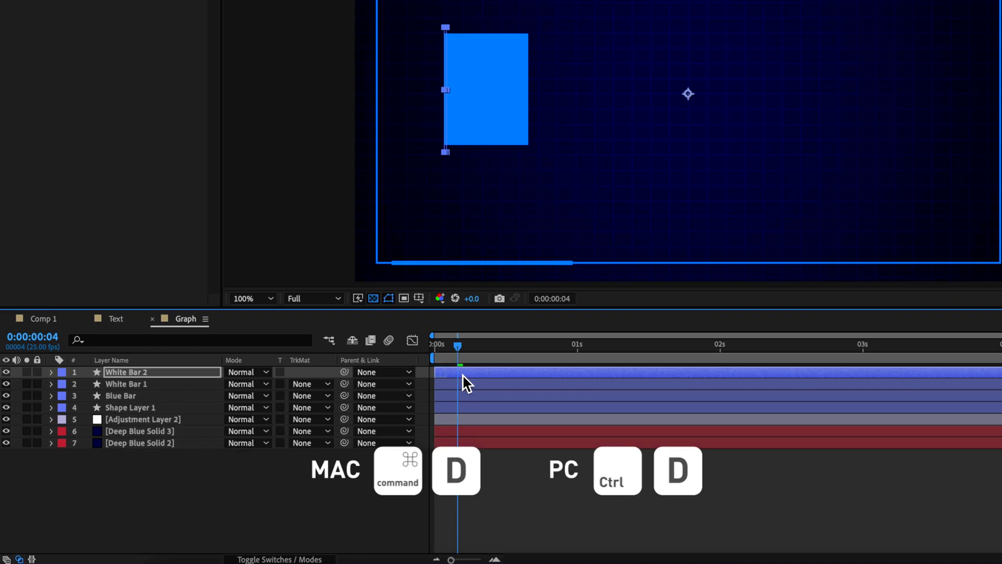
left_click_drag(468, 348, 476, 350)
left_click_drag(446, 51, 517, 60)
Create White Bars 3 and 4 as copies, delaying Bar 4 and sliding each further right.
left_click_drag(474, 347, 538, 346)
left_click(486, 374)
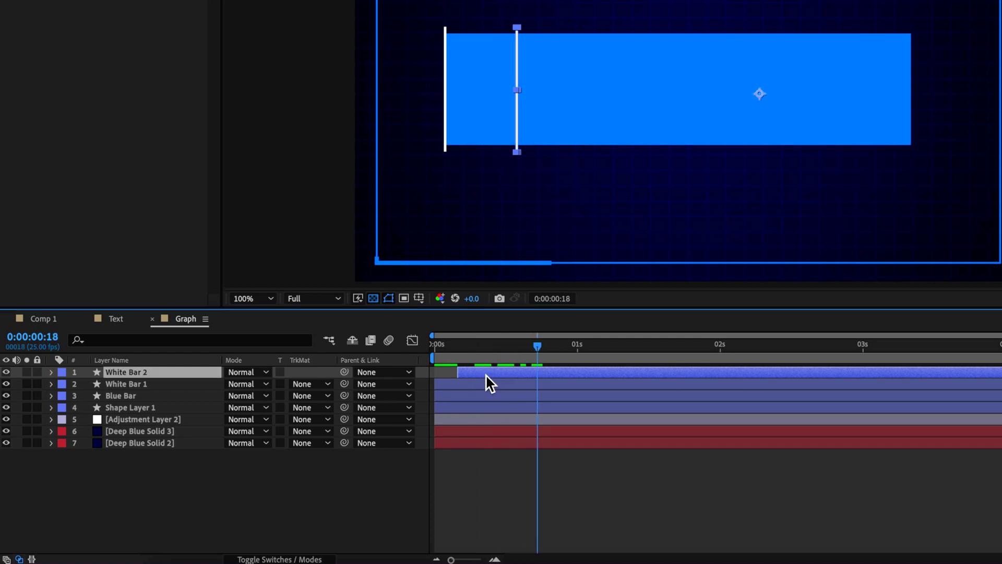
key("ctrl+d")
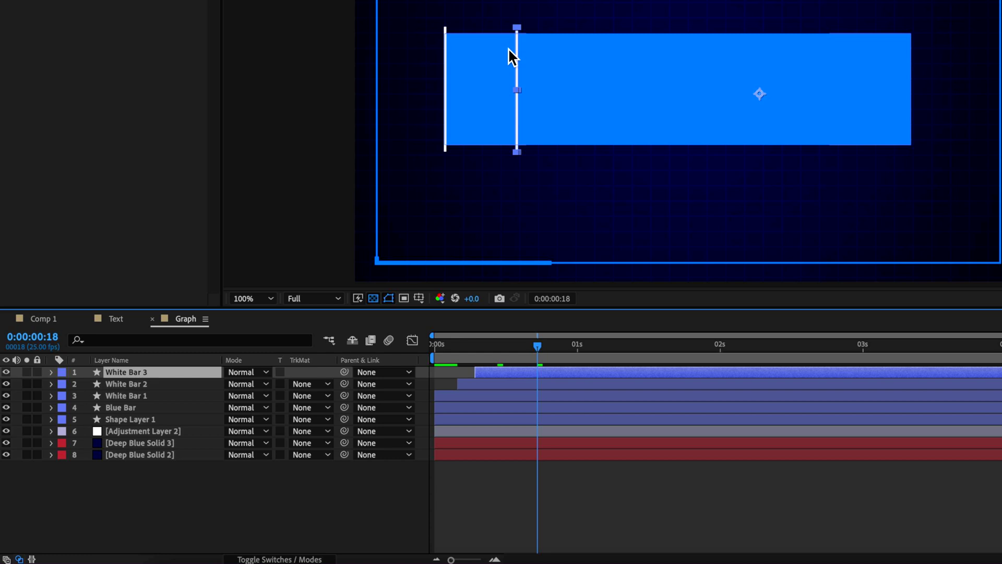
left_click_drag(518, 54, 593, 59)
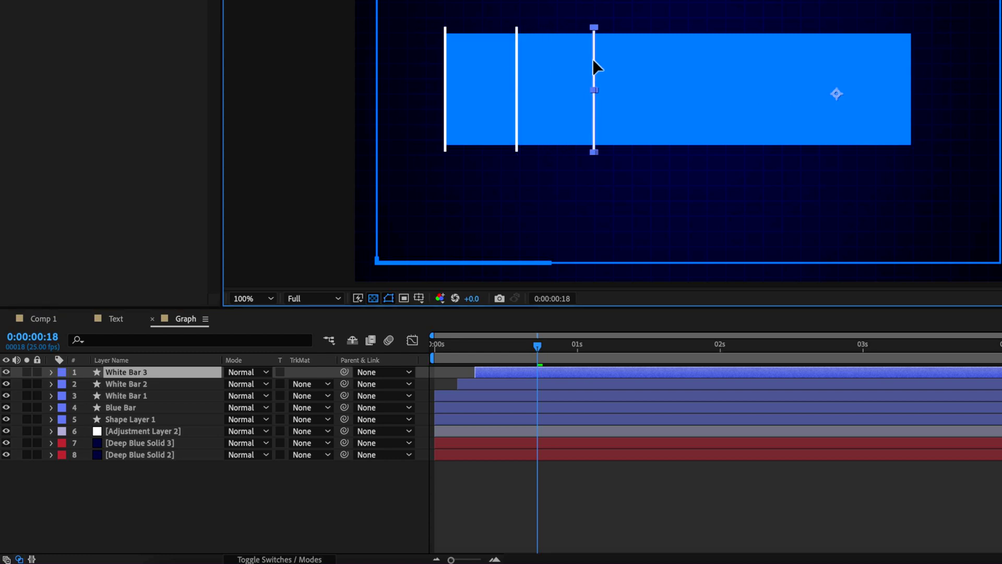
key("ctrl+d")
left_click_drag(497, 372, 519, 373)
left_click(506, 345)
left_click(514, 344)
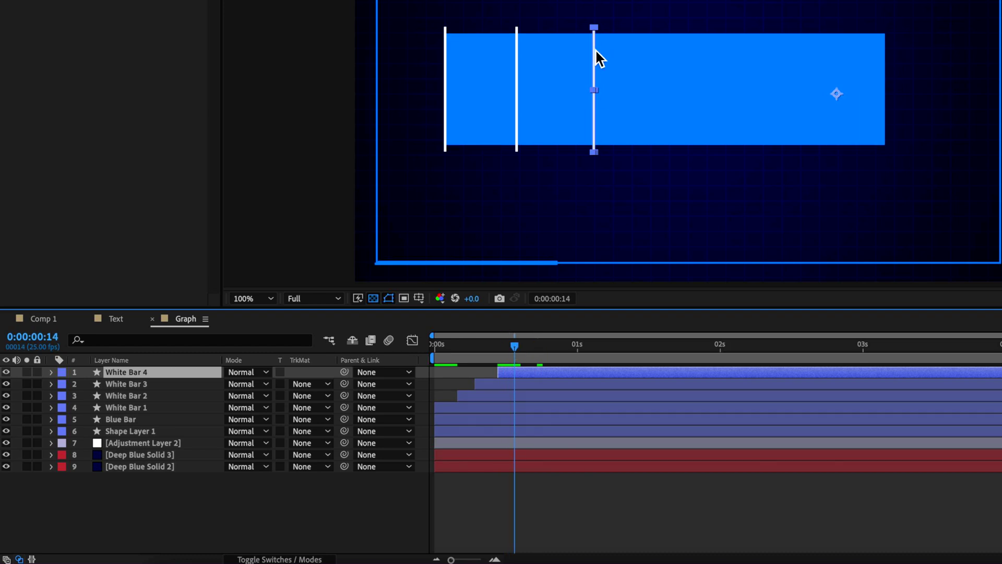
left_click_drag(595, 49, 666, 42)
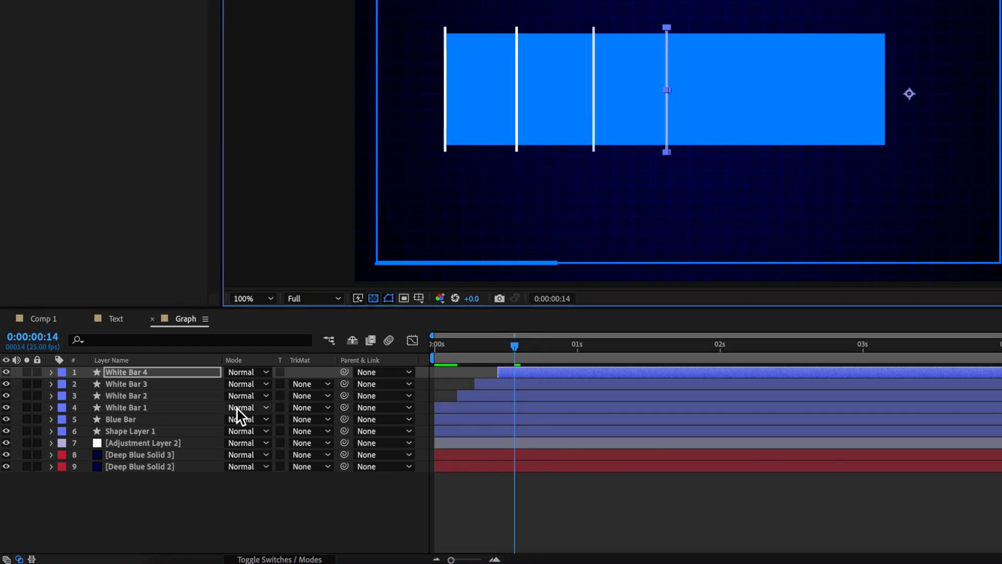
Duplicate White Bars 2–4 into White Bars 5–7, starting later and placed further right.
left_click(125, 433)
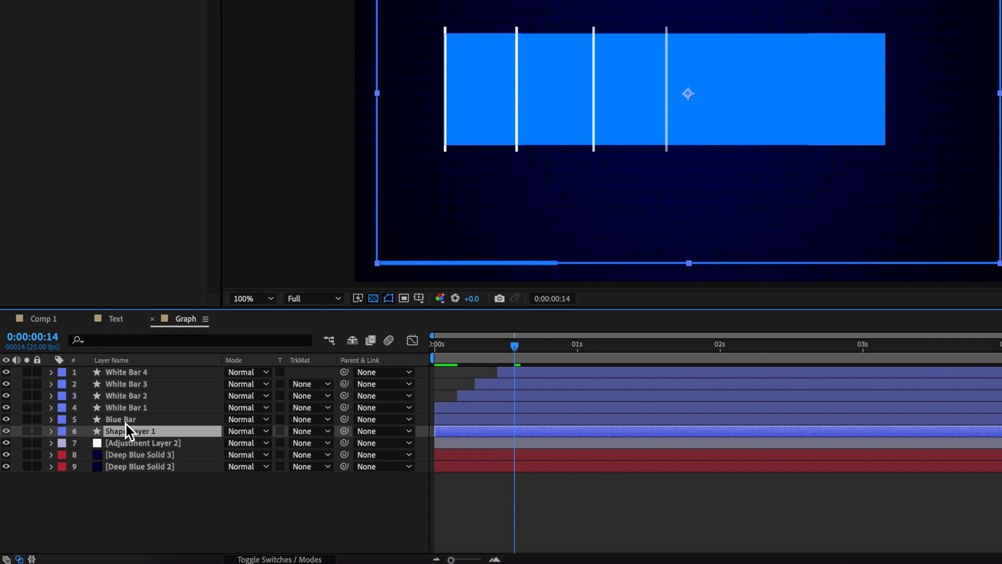
left_click(129, 420)
left_click(147, 373)
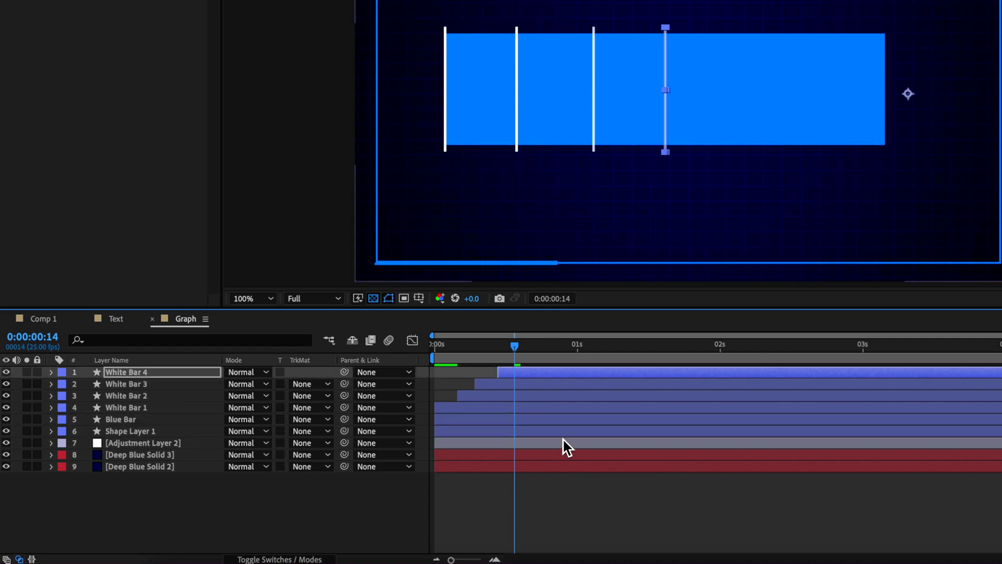
key("Page_Up")
key("Page_Down")
key("Page_Down")
key("Page_Down")
key("Page_Down")
key("Page_Down")
key("Page_Down")
key("Page_Down")
key("Page_Down")
key("Page_Down")
key("Page_Down")
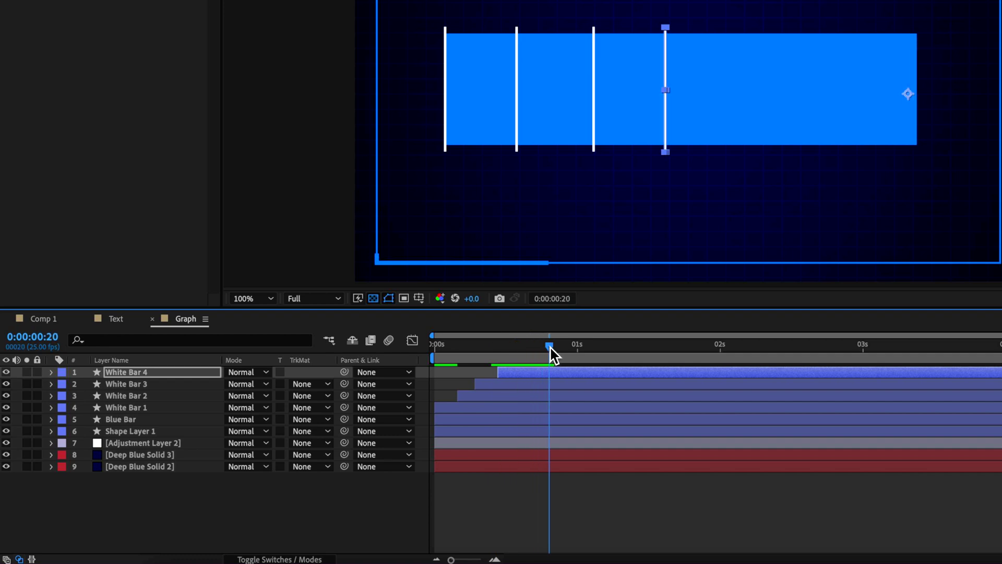
left_click(516, 386)
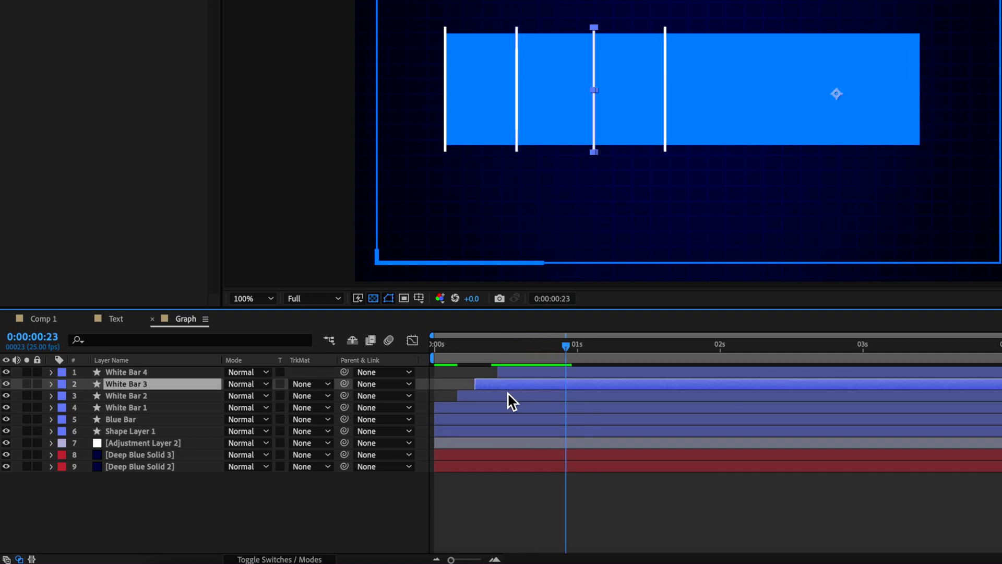
key("ctrl+Up")
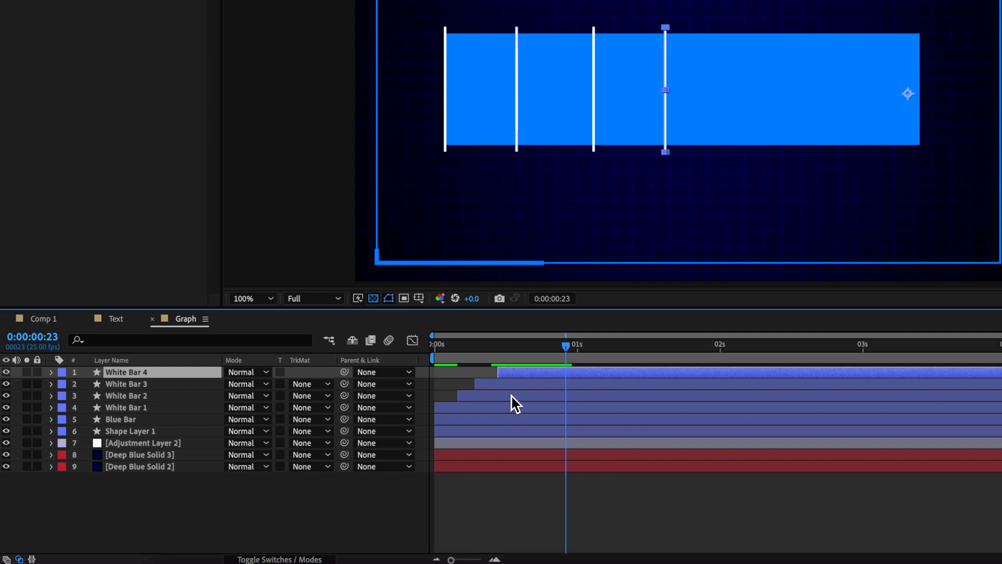
left_click(506, 400, "shift")
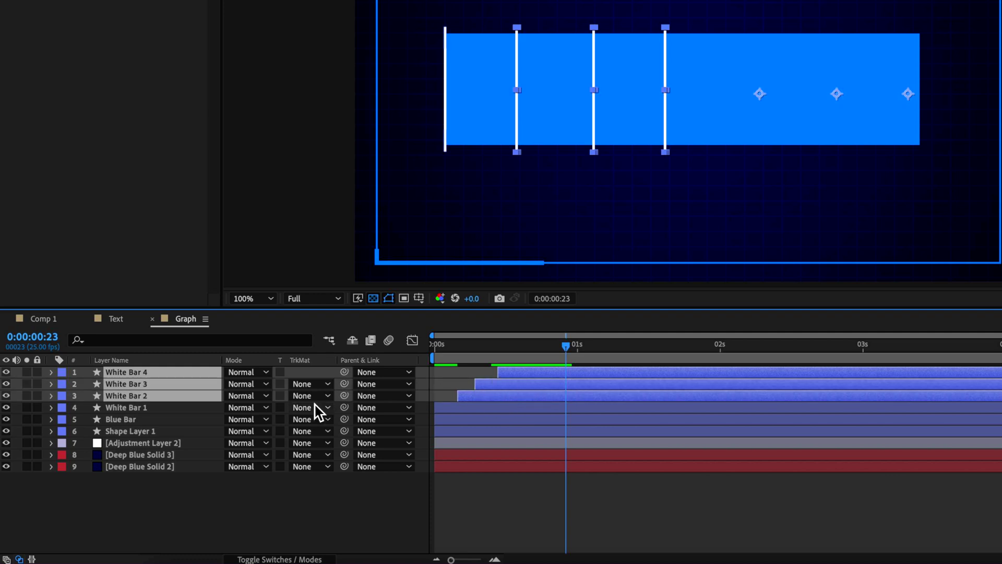
key("ctrl+d")
left_click_drag(533, 371, 584, 379)
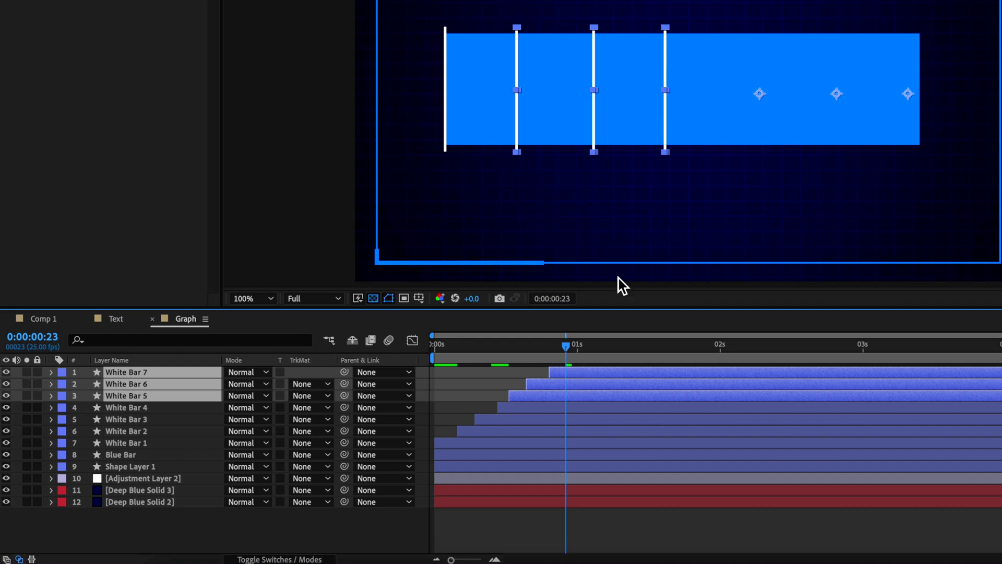
left_click_drag(666, 58, 905, 56)
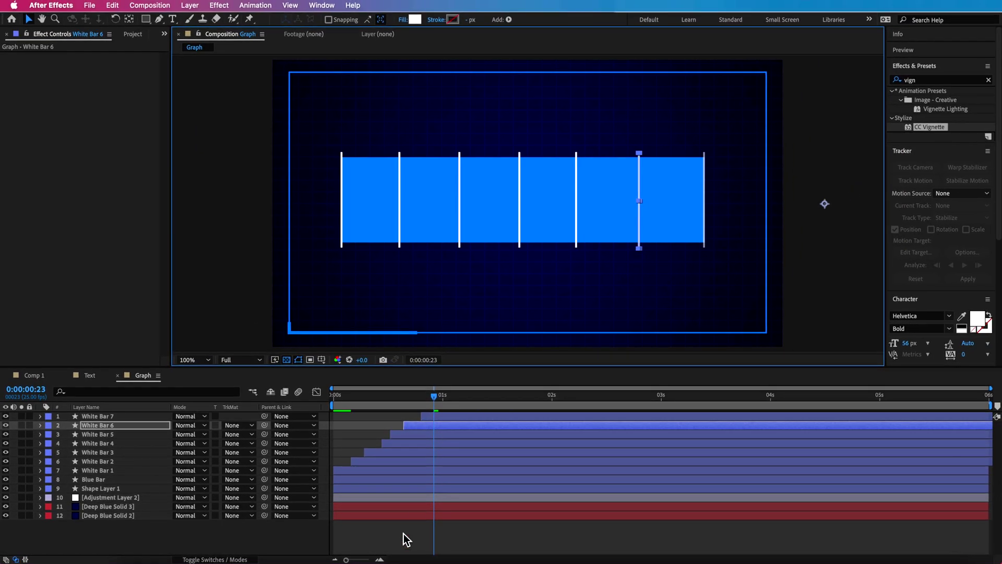
Toggle the composition rulers on and off and preview the white bars appearing.
left_click(498, 532)
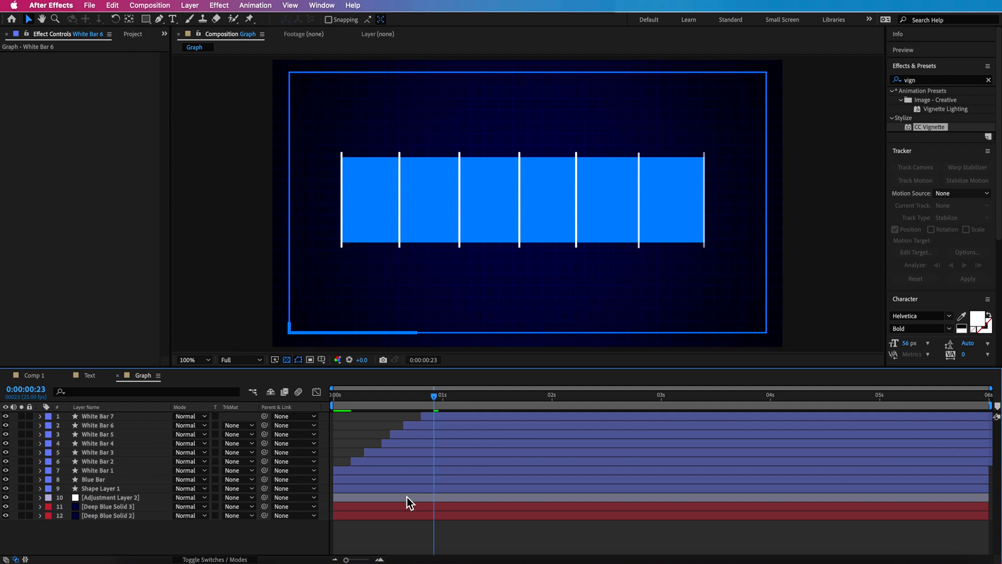
key("super+r")
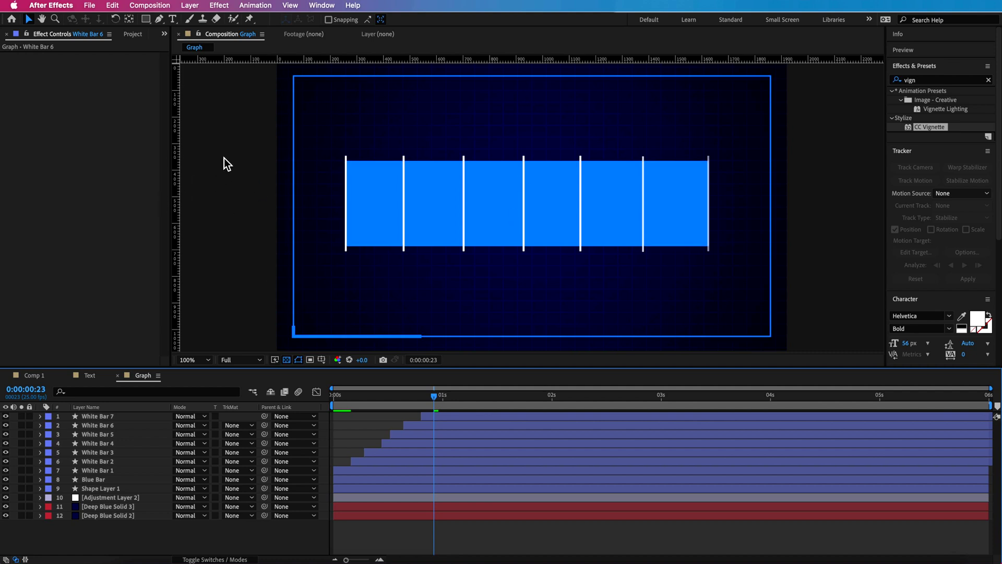
key("super+r")
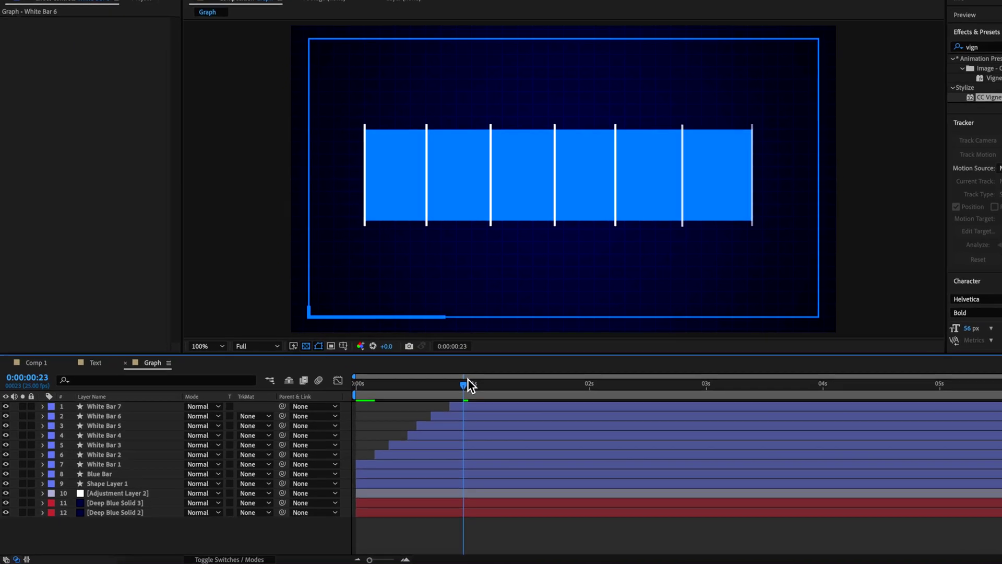
left_click_drag(434, 396, 363, 397)
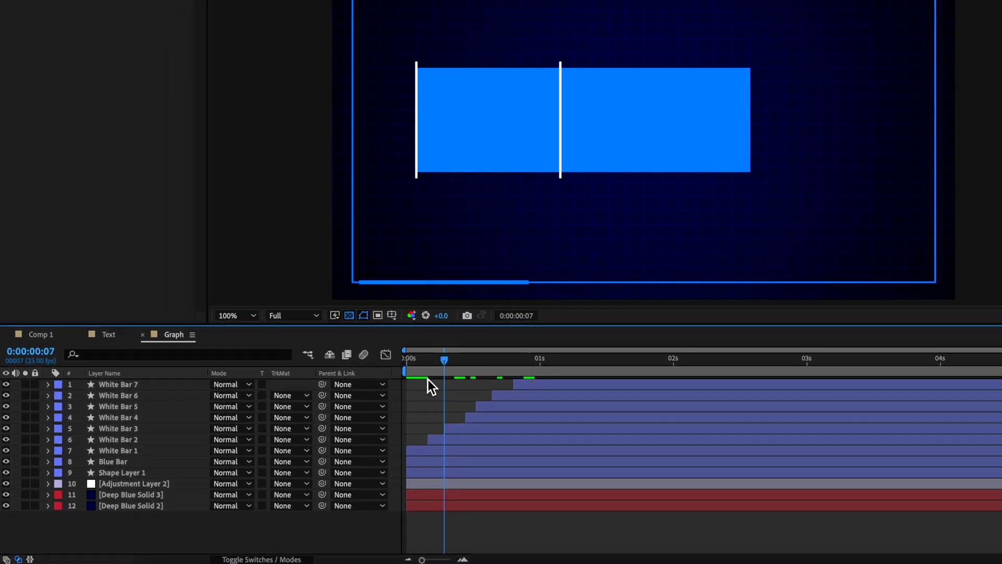
key("space")
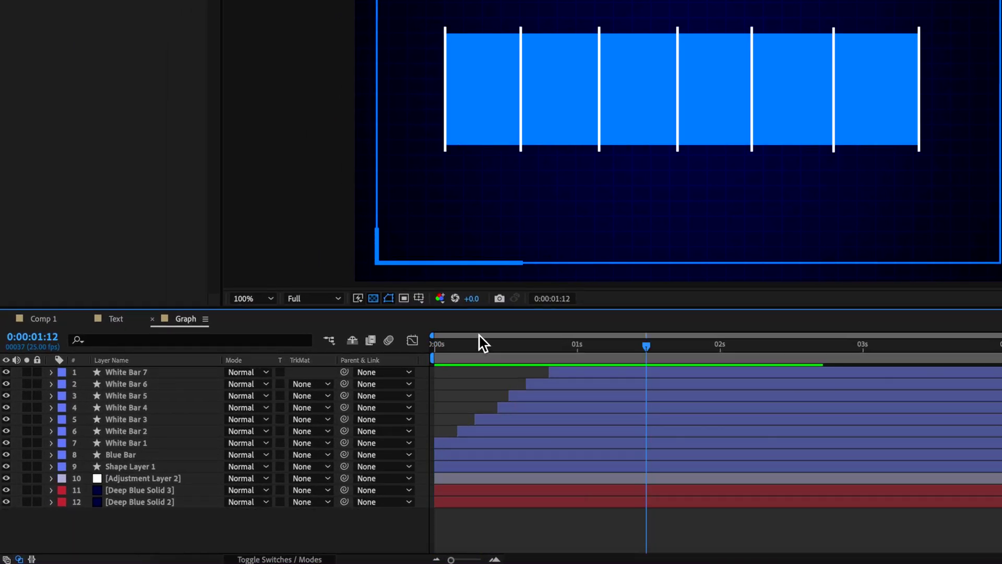
left_click_drag(479, 337, 582, 367)
Select White Bar 4 and expand its Contents and Transform groups.
left_click(511, 396)
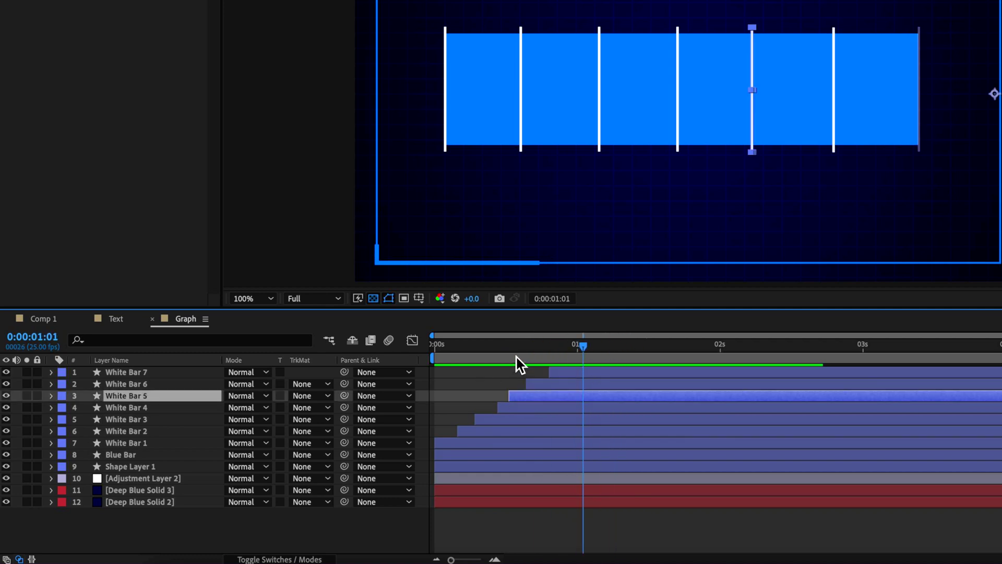
left_click(510, 345)
left_click(514, 409)
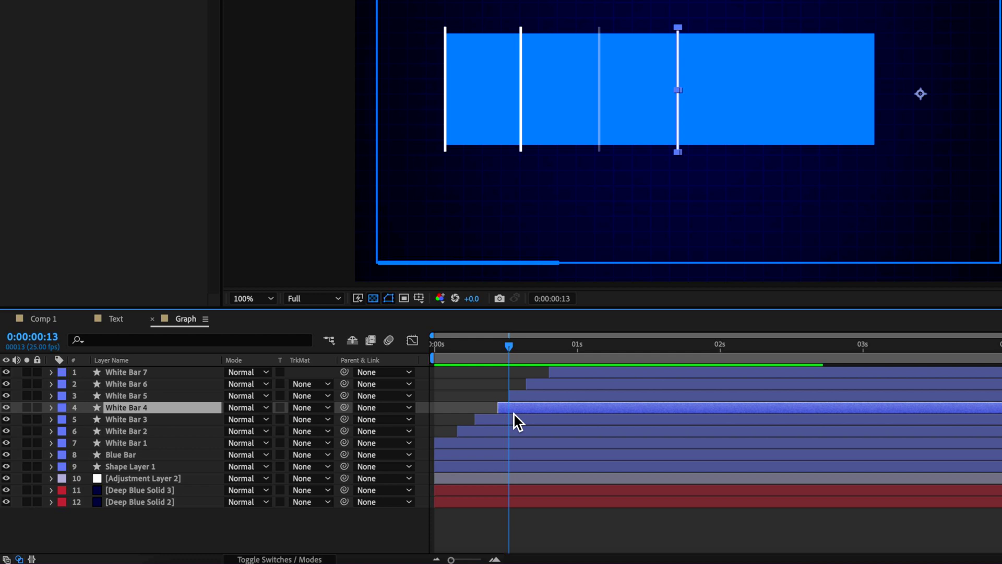
key("t")
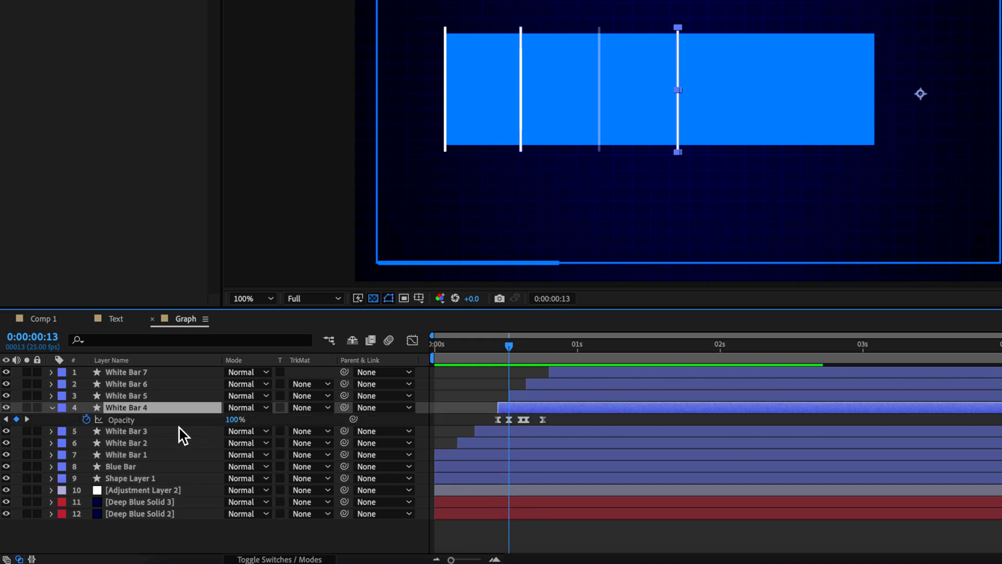
key("u")
key("u")
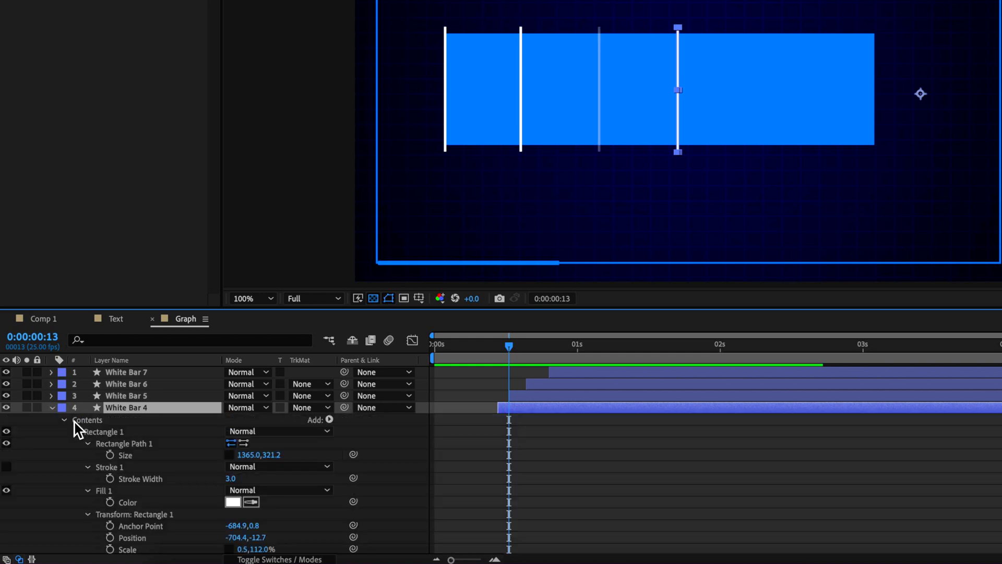
scroll(58, 440, "down", 1)
key("u")
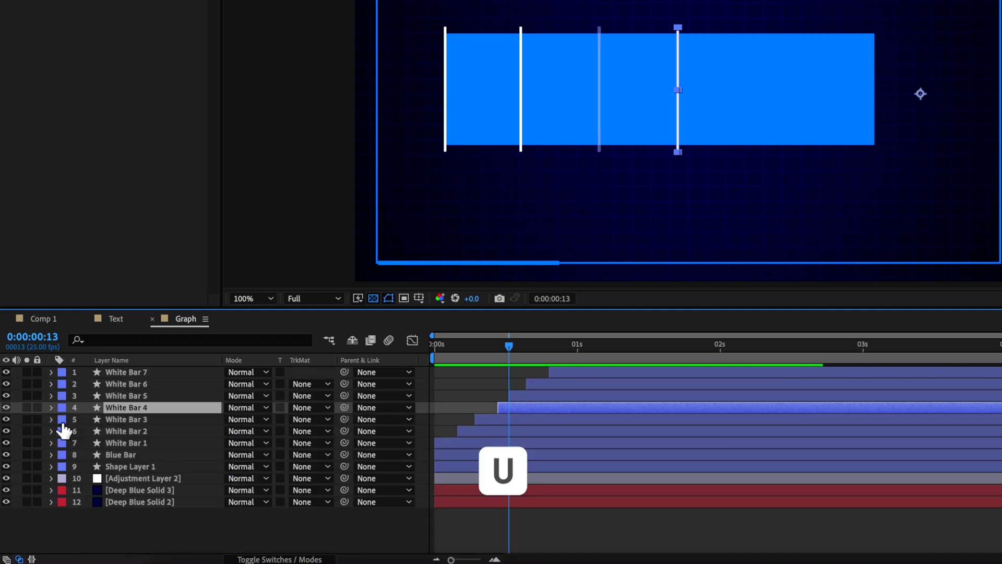
left_click(52, 408)
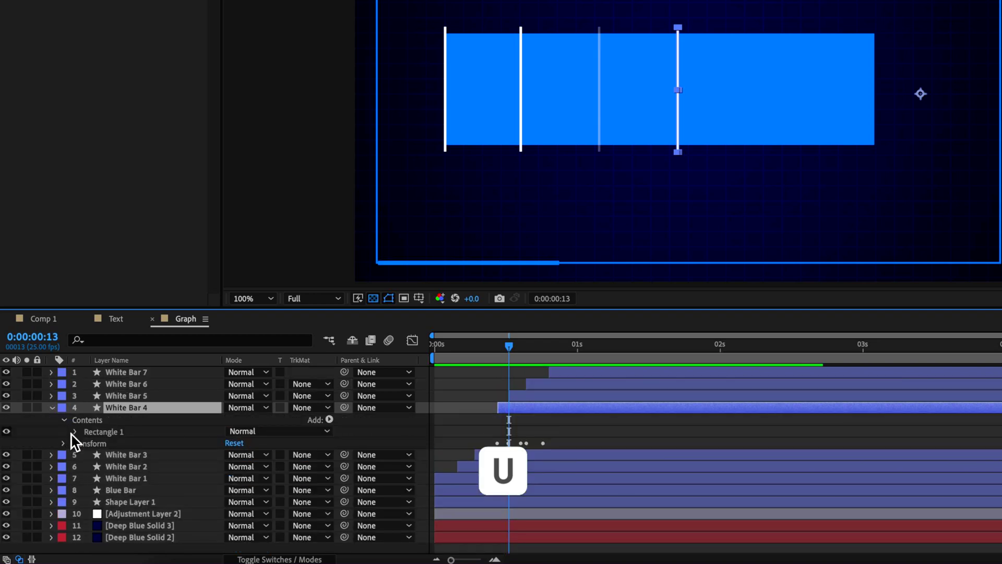
Scrub White Bar 4's Rectangle 1 Scale X from 0.5 to 1.5, giving 1.5, 112%.
left_click(76, 432)
scroll(136, 460, "down", 1)
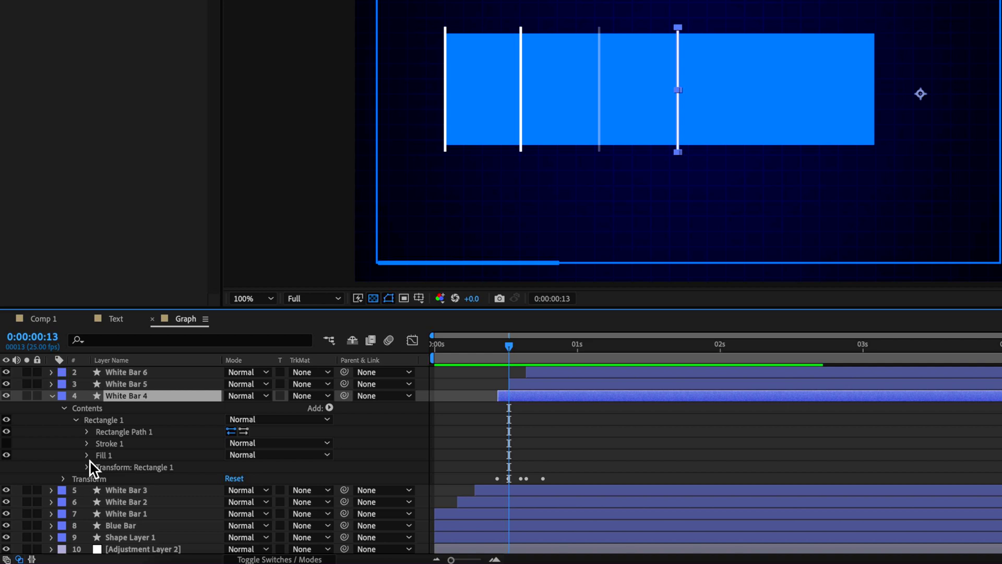
left_click(87, 467)
scroll(89, 468, "down", 2)
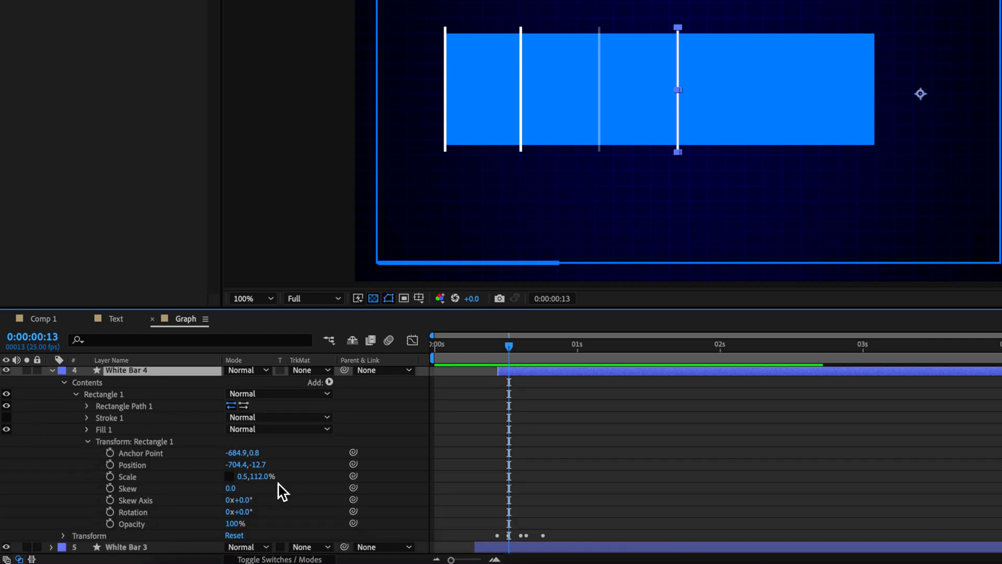
left_click(264, 476)
mouse_move(243, 476)
left_mouse_down()
mouse_move(255, 477)
mouse_move(245, 477)
left_mouse_up()
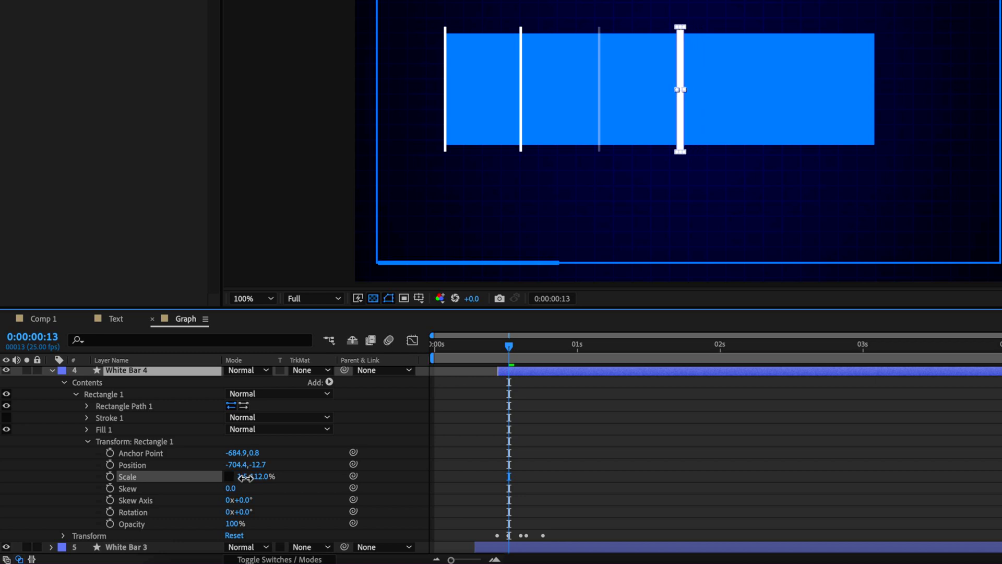
scroll(77, 422, "down", 1)
key("space")
Change White Bar 4's Fill 1 colour to yellow FFDB00 and preview from the start.
left_click(89, 418)
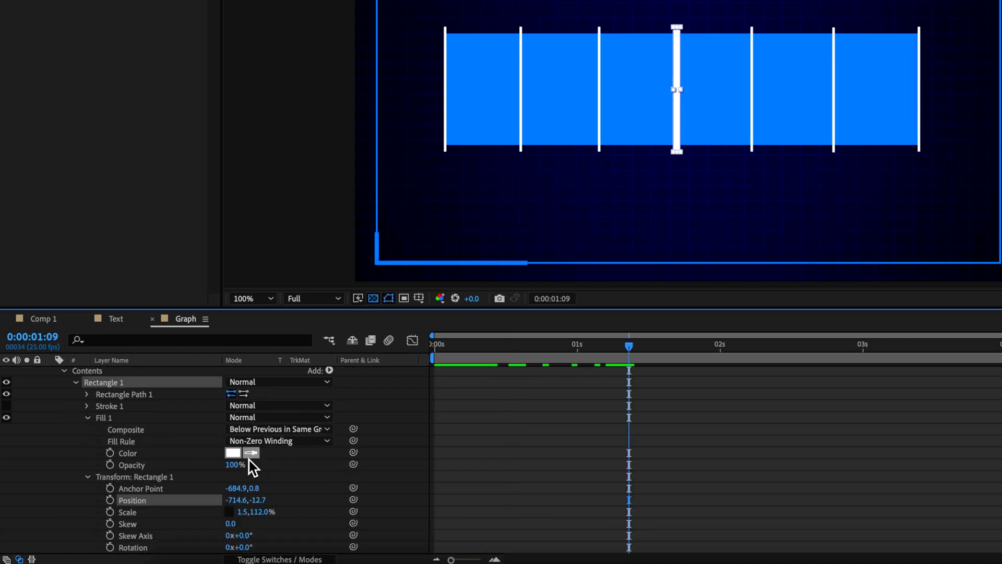
left_click(234, 452)
left_click(427, 283)
left_click_drag(427, 283, 427, 289)
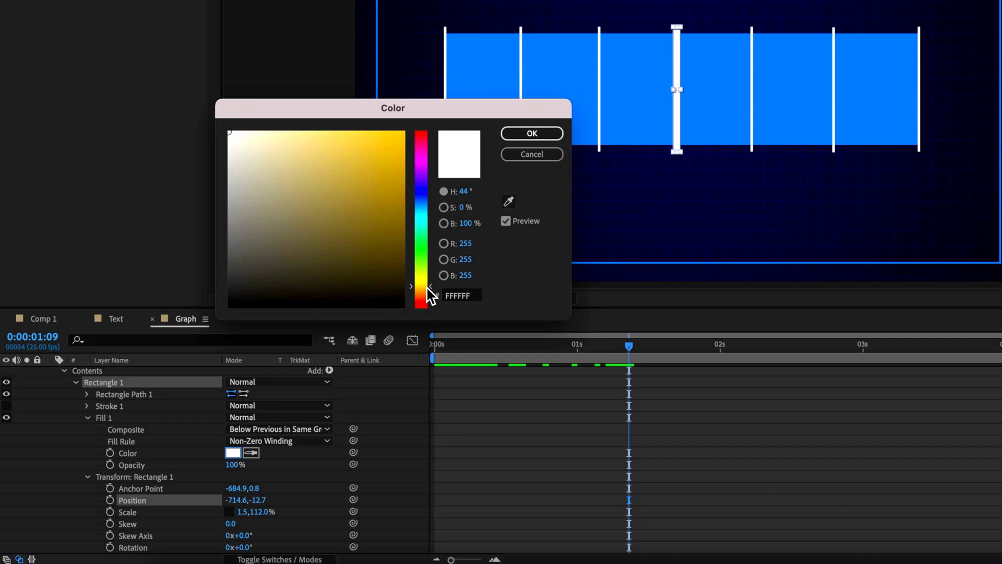
left_click_drag(344, 180, 457, 120)
left_click_drag(419, 291, 429, 283)
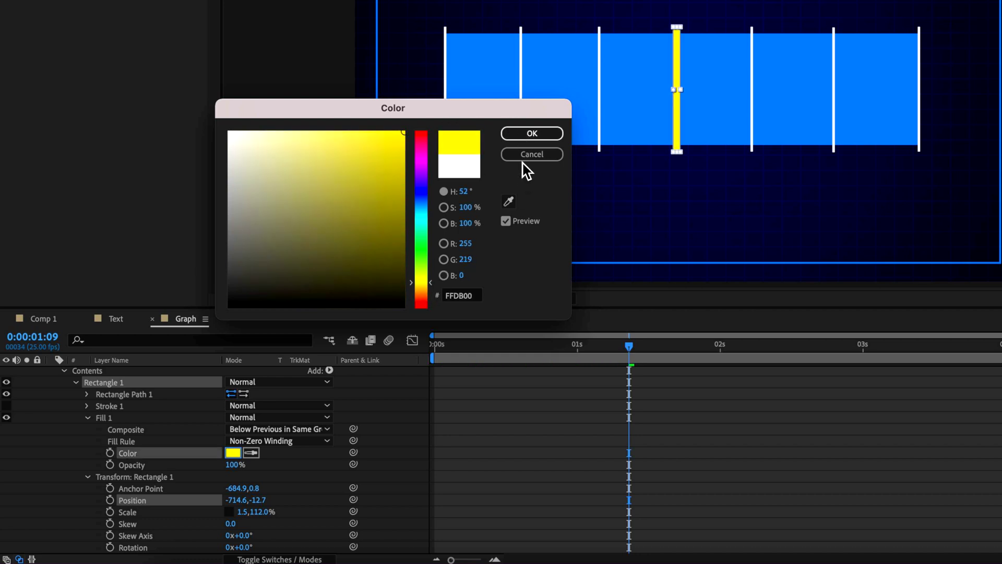
left_click(522, 134)
left_click(621, 418)
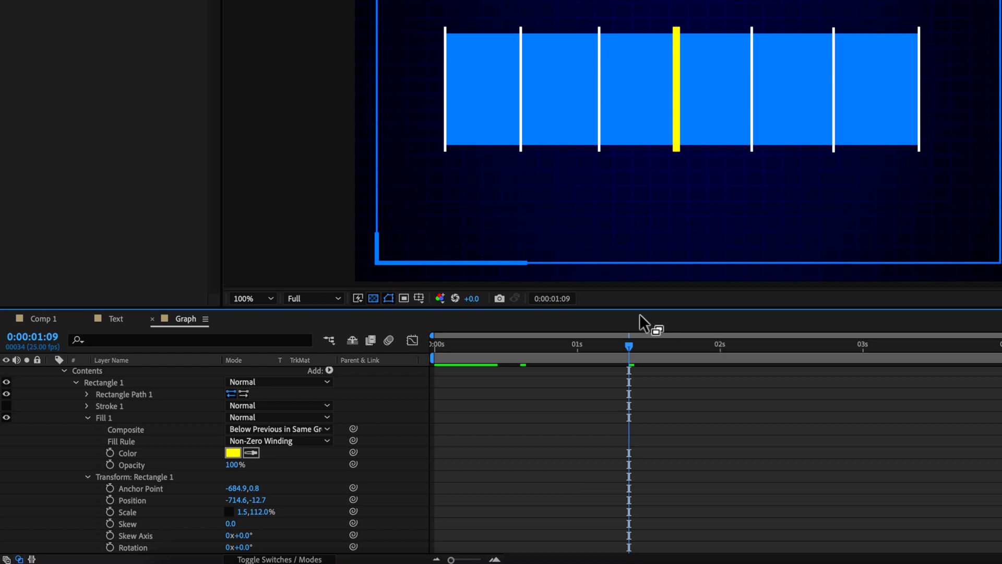
left_click_drag(628, 355, 384, 365)
key("space")
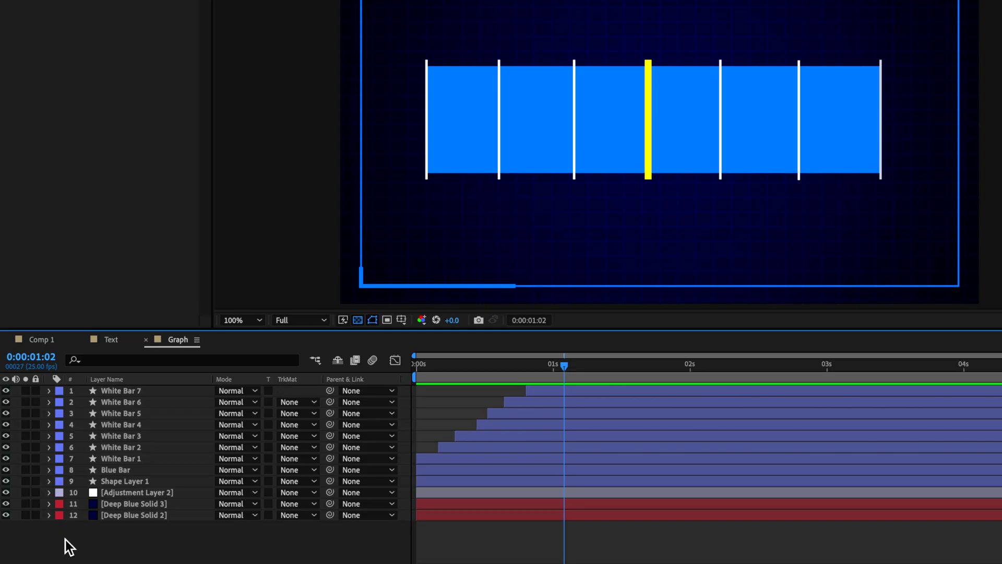
Add a 'Plastic' text layer below the bar's left half, between White Bar 3 and White Bar 2.
right_click(65, 540)
mouse_move(134, 416)
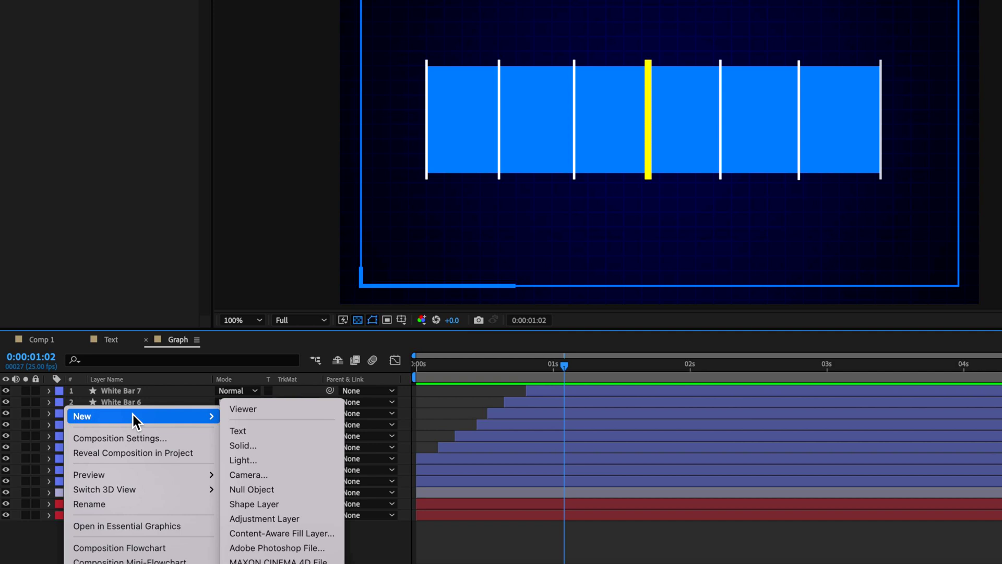
left_click(288, 429)
type("Plastic")
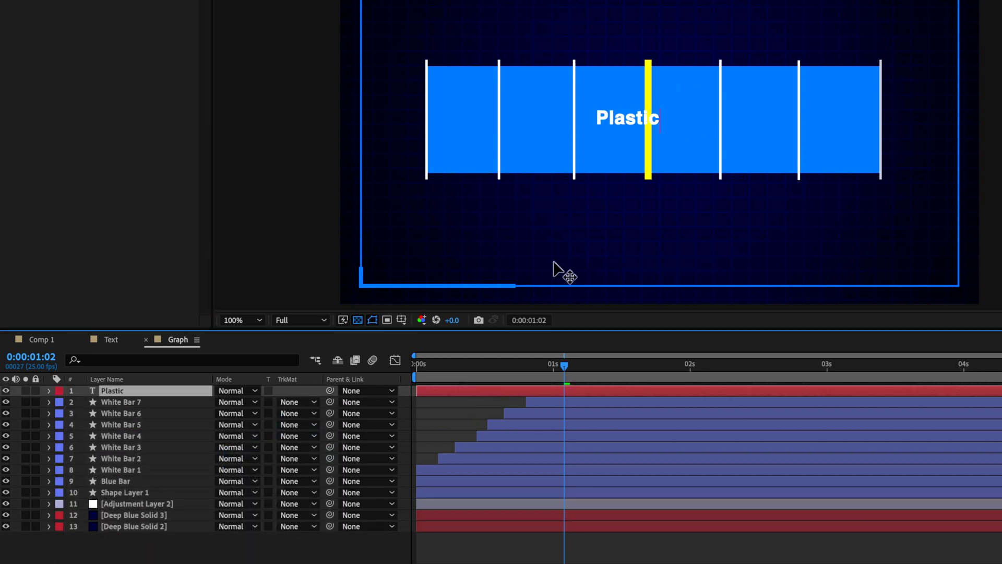
left_click_drag(633, 117, 499, 205)
left_click_drag(130, 392, 130, 453)
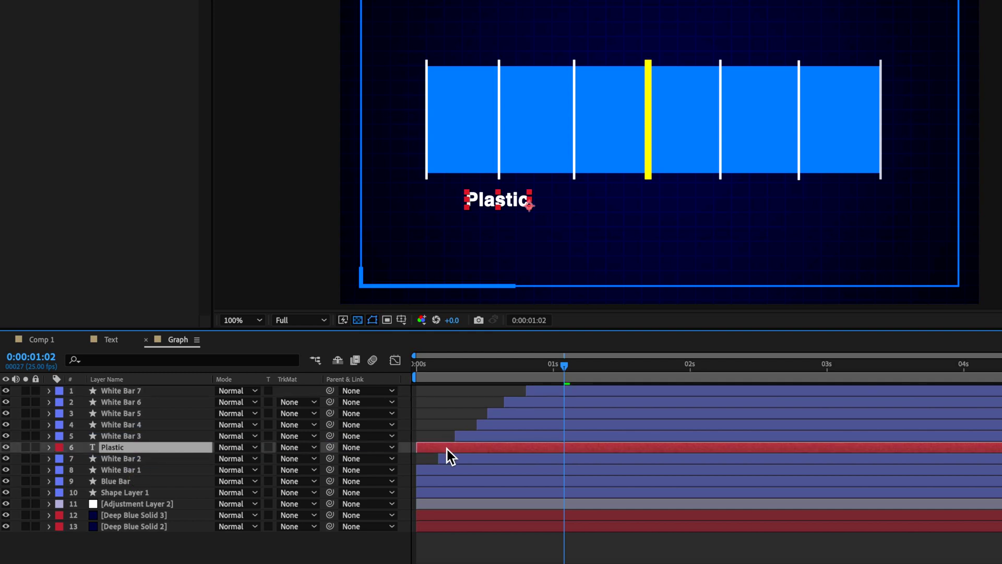
Copy White Bar 2's four Opacity keyframes and paste them onto the Plastic layer.
left_click(443, 363)
key("ctrl+Down")
key("t")
left_click_drag(500, 472, 434, 481)
left_click(440, 371)
key("ctrl+c")
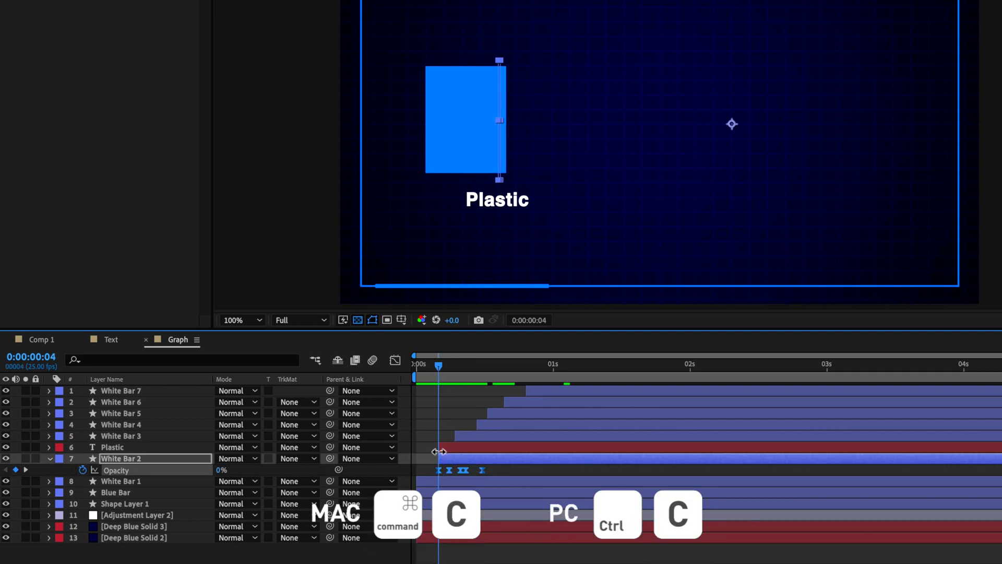
key("t")
left_click(450, 449)
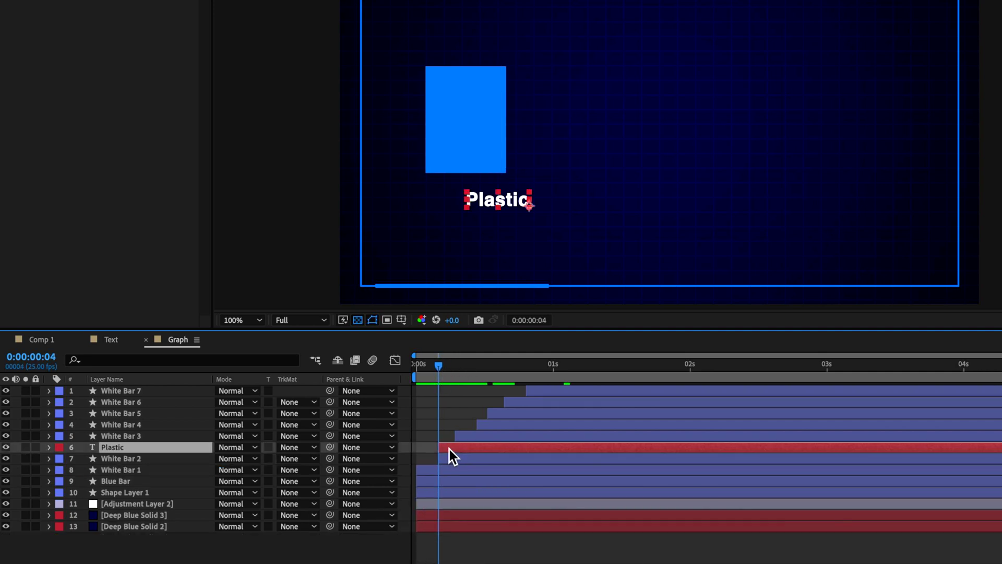
key("ctrl+v")
Preview the Plastic fade-in, then stop at 0:00:00:20 with Plastic selected.
left_click(447, 377)
key("space")
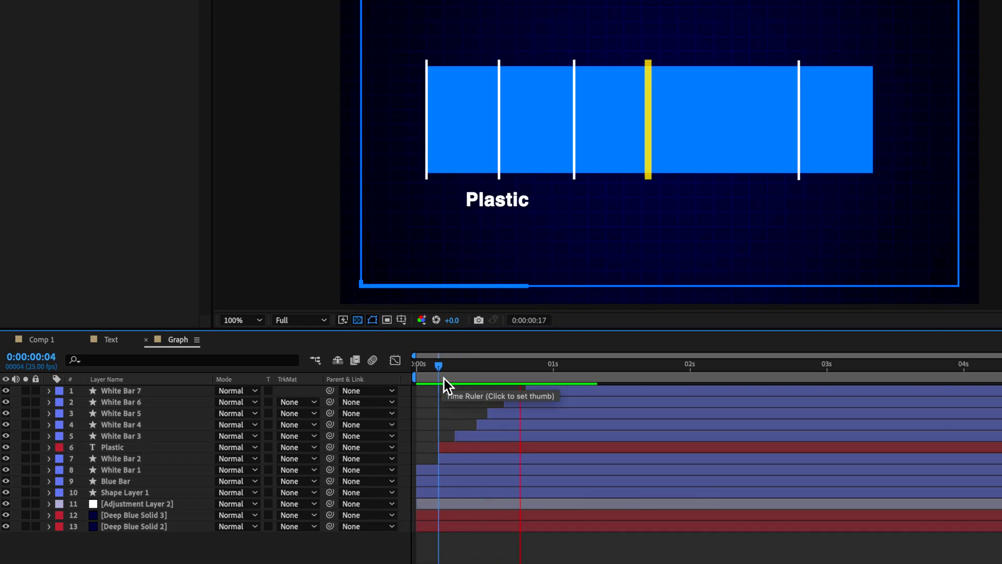
left_click(435, 368)
key("space")
left_click_drag(436, 371, 528, 381)
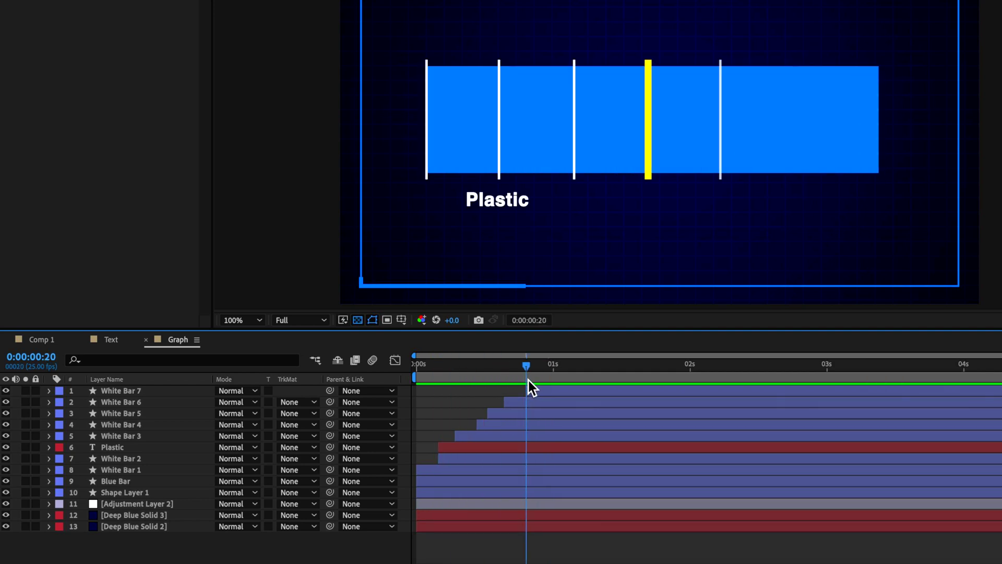
left_click(500, 446)
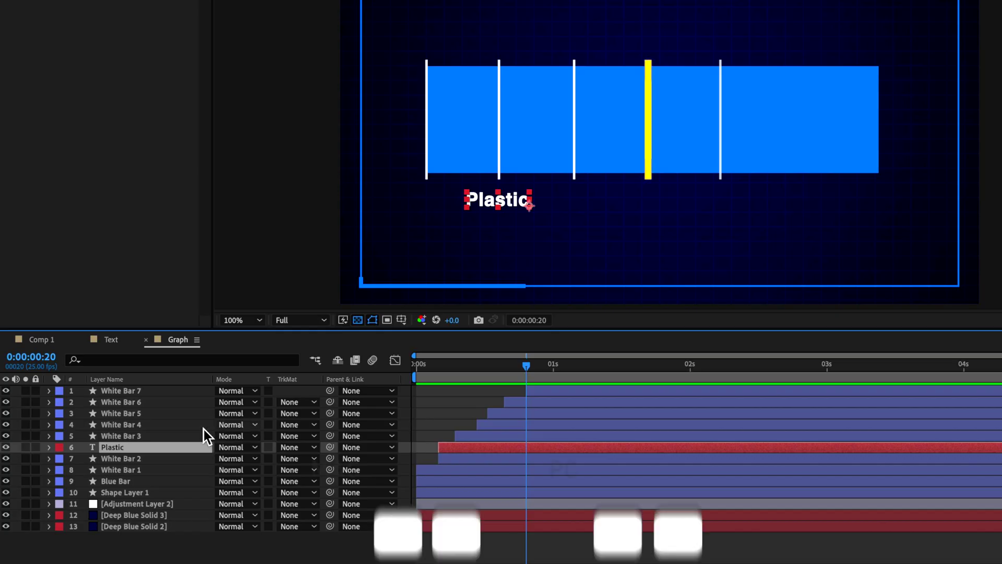
Duplicate the Plastic label as 'Floats' above the bar, start it later, and place it above White Bar 3.
key("ctrl+d")
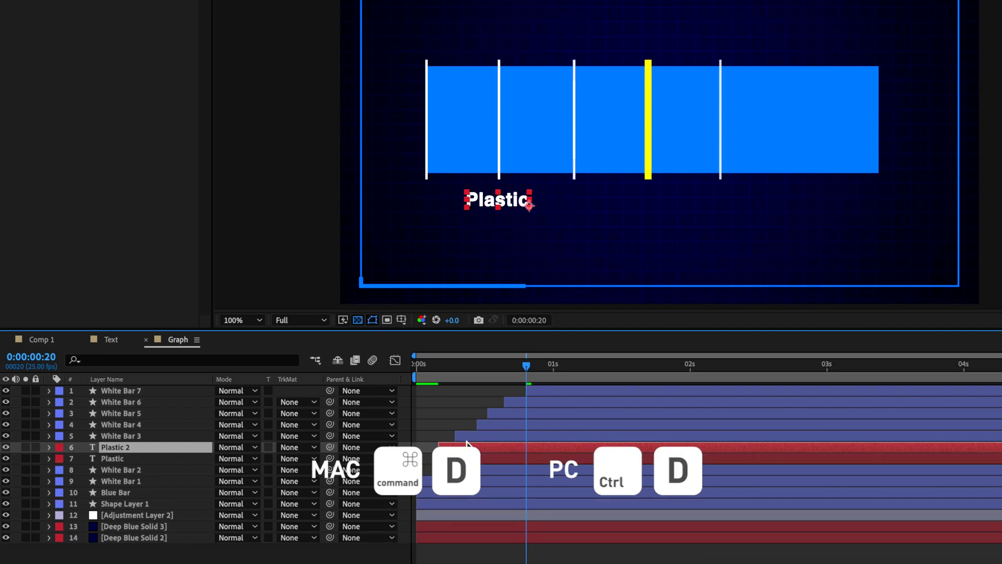
left_click_drag(488, 209, 572, 39)
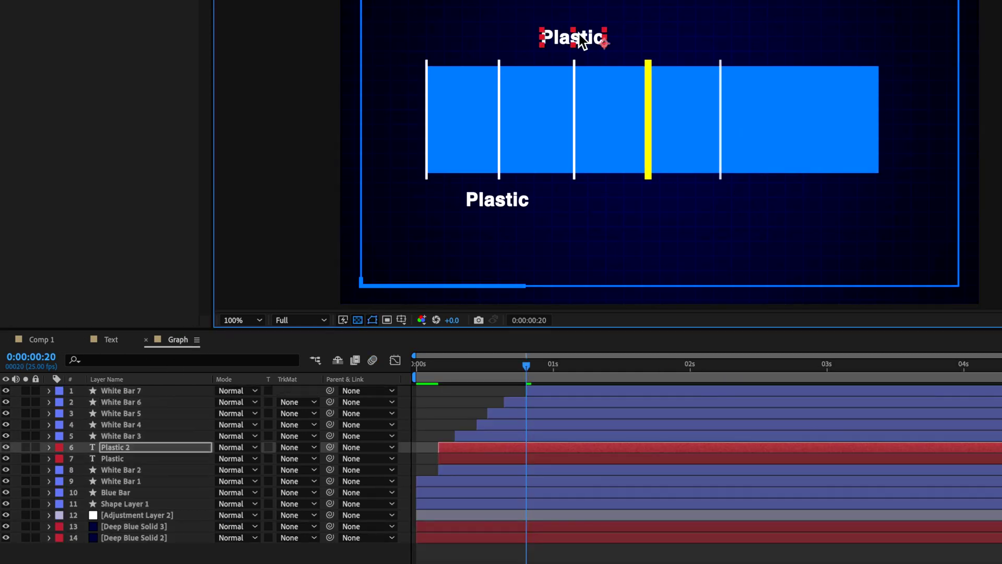
double_click(582, 41)
type("Floats")
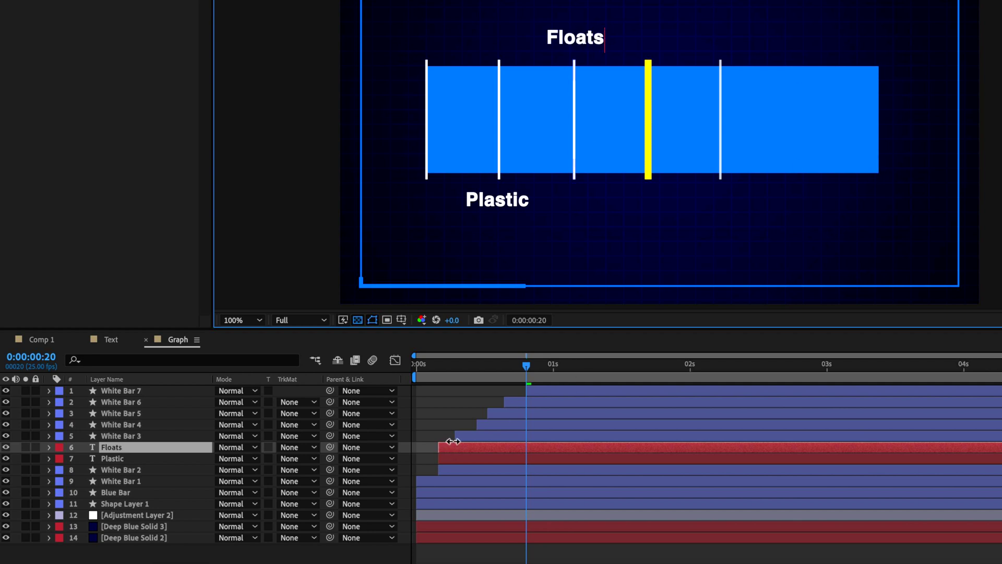
left_click_drag(453, 441, 455, 445)
left_click_drag(112, 448, 139, 430)
Duplicate Floats as Floats 2, move it below the bar, retype it 'Filter', and view Comp 1.
key("ctrl+d")
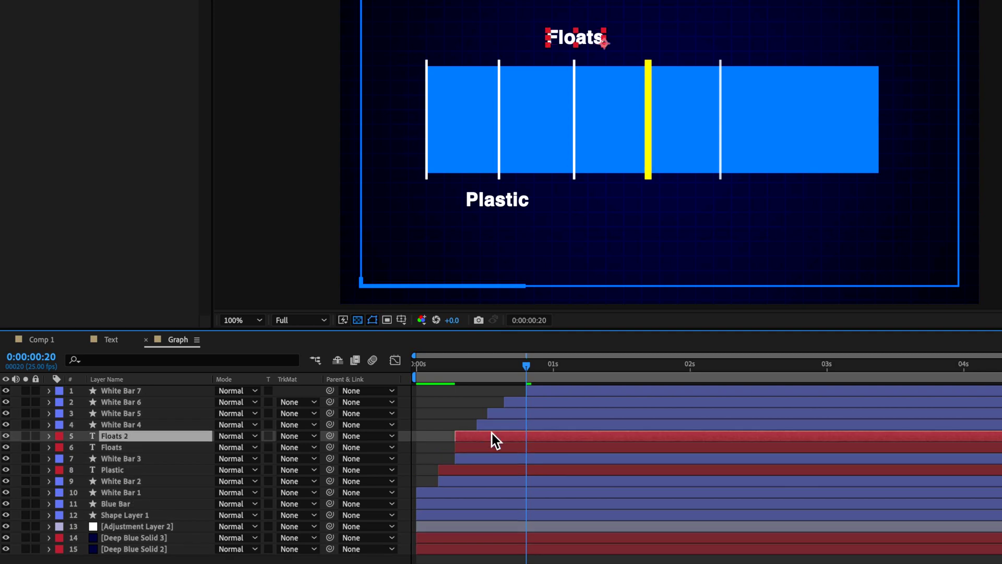
left_click_drag(139, 436, 139, 425)
left_click_drag(472, 424, 505, 413)
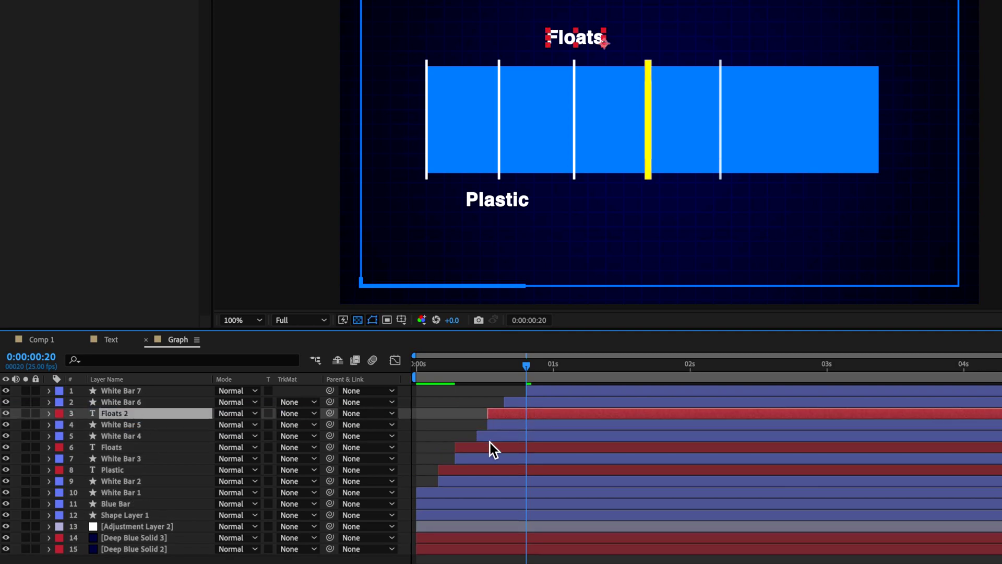
left_click_drag(596, 45, 755, 204)
double_click(756, 204)
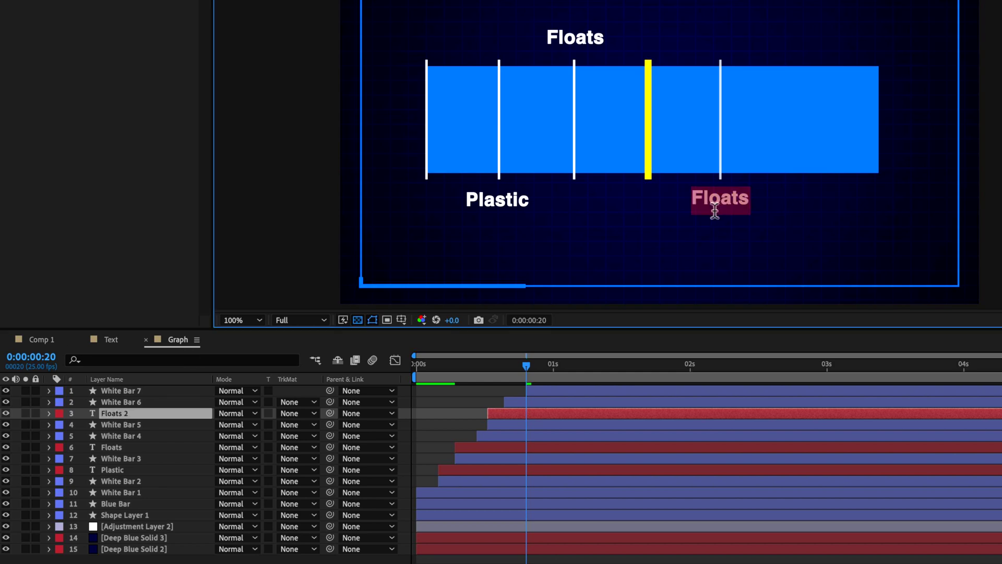
type("Filter")
left_click(51, 340)
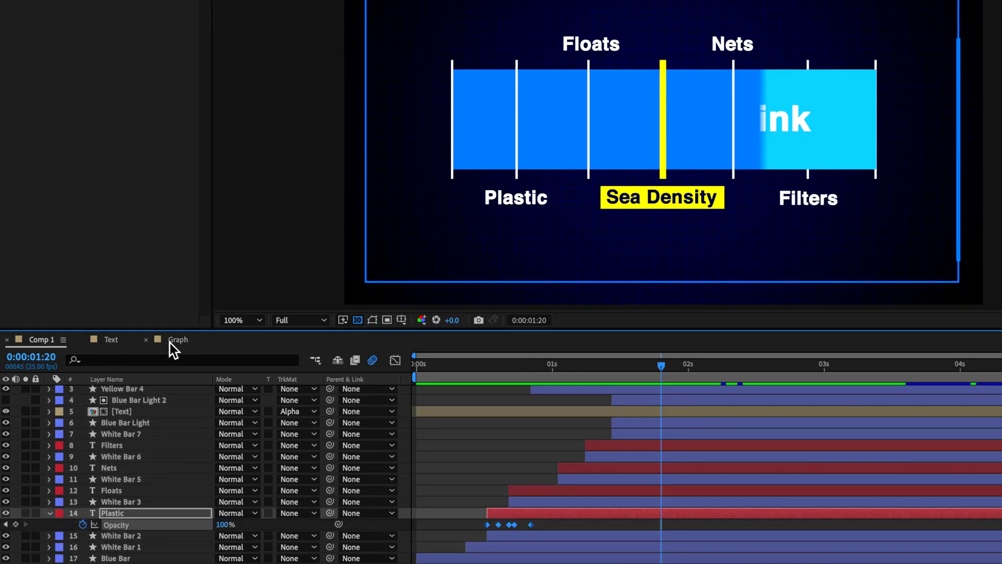
Back in Graph at 0:00:01:04, shift the Filters text right under its bar and reorder it near White Bar 6.
left_click(150, 345)
left_click(574, 364)
left_click_drag(722, 205, 801, 206)
left_click_drag(558, 391, 545, 404)
left_click(548, 413)
Duplicate Filters, move the copy up beside Floats, and compare Comp 1's label timing at 01:10.
key("ctrl+d")
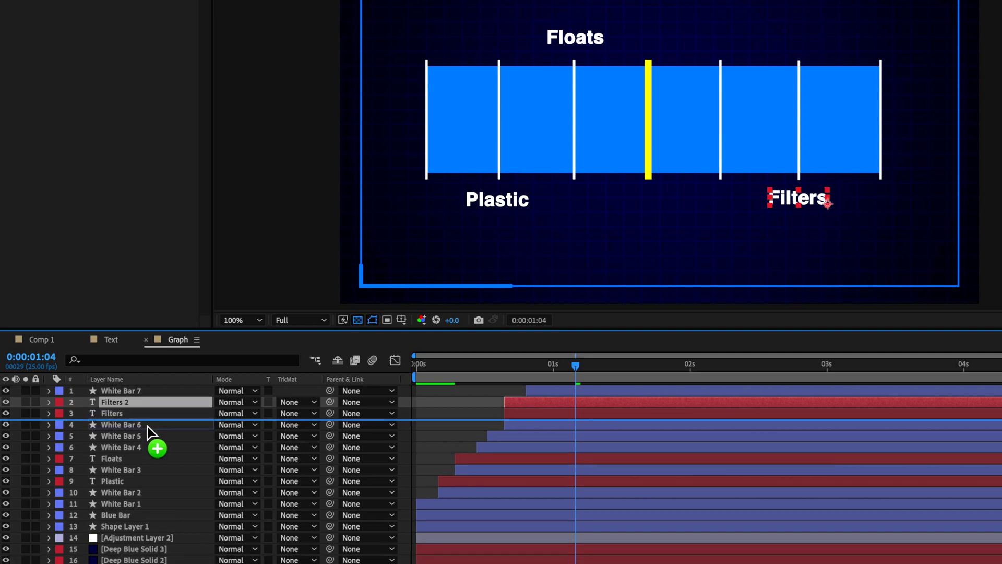
left_click_drag(149, 429, 149, 427)
left_click_drag(799, 197, 721, 39)
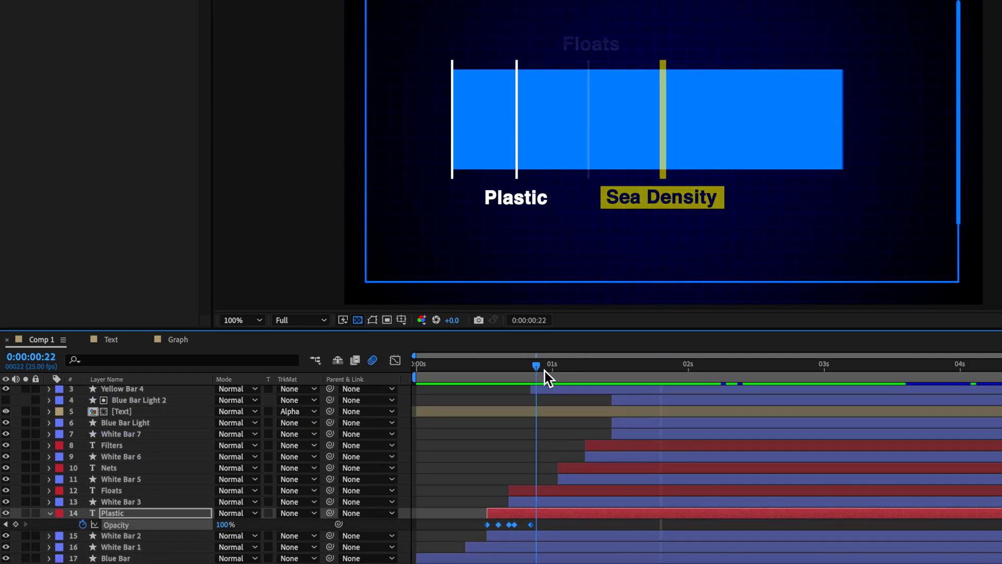
left_click_drag(545, 372, 607, 365)
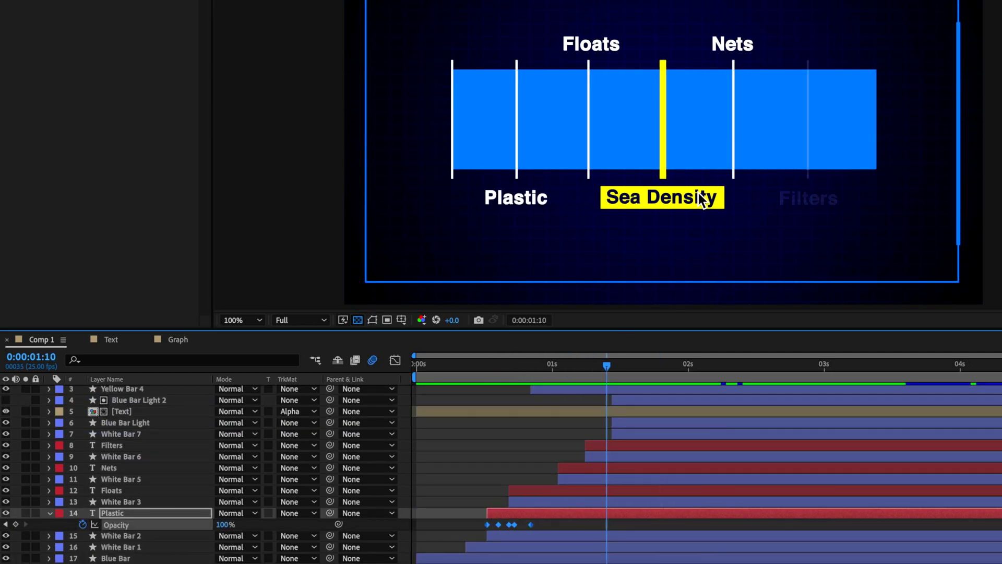
left_click(186, 340)
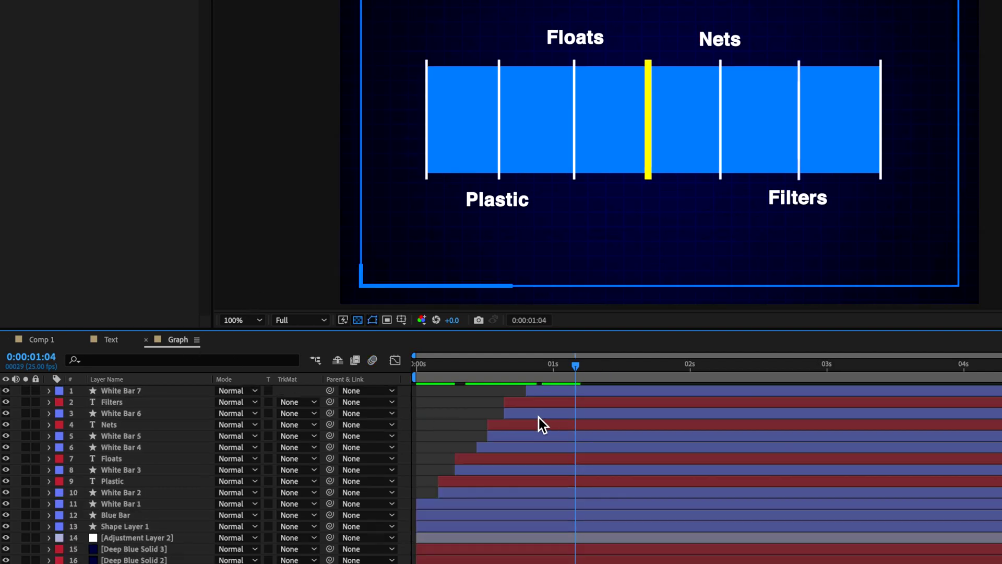
Duplicate Filters again, put Filters 2 on top and White Bar 4 second, then drag it under the yellow bar.
left_click(552, 405)
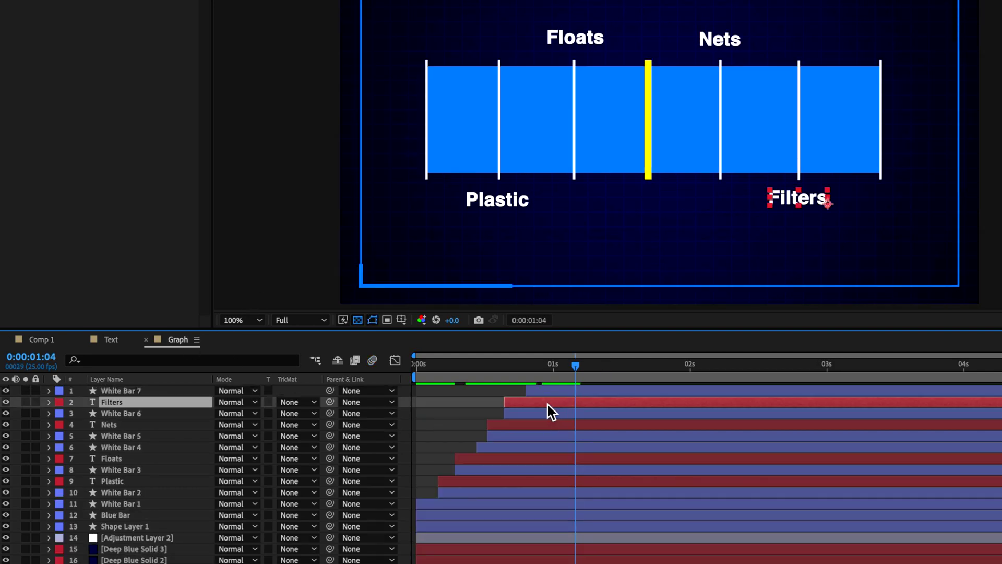
key("ctrl+d")
left_click_drag(138, 403, 140, 387)
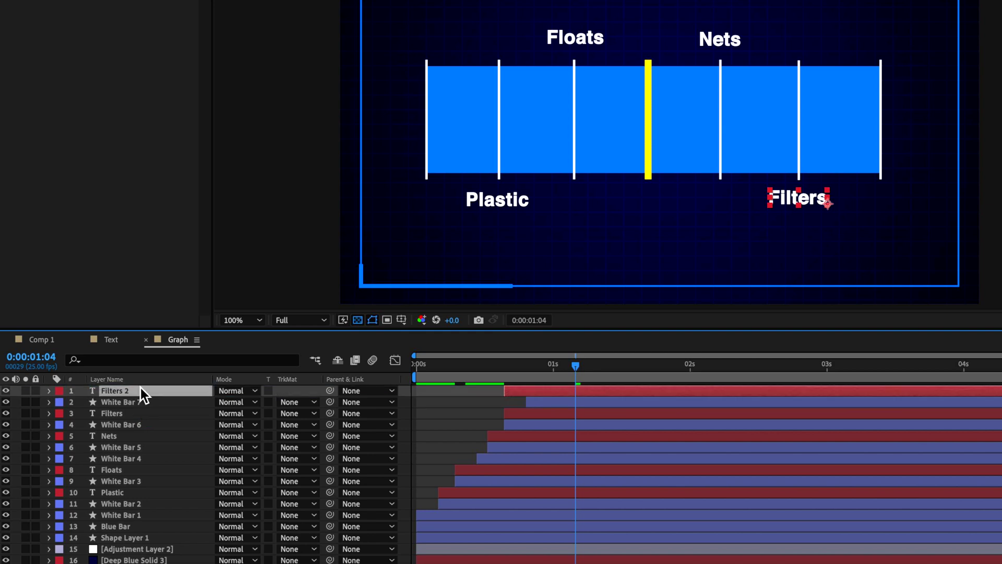
left_click(513, 458)
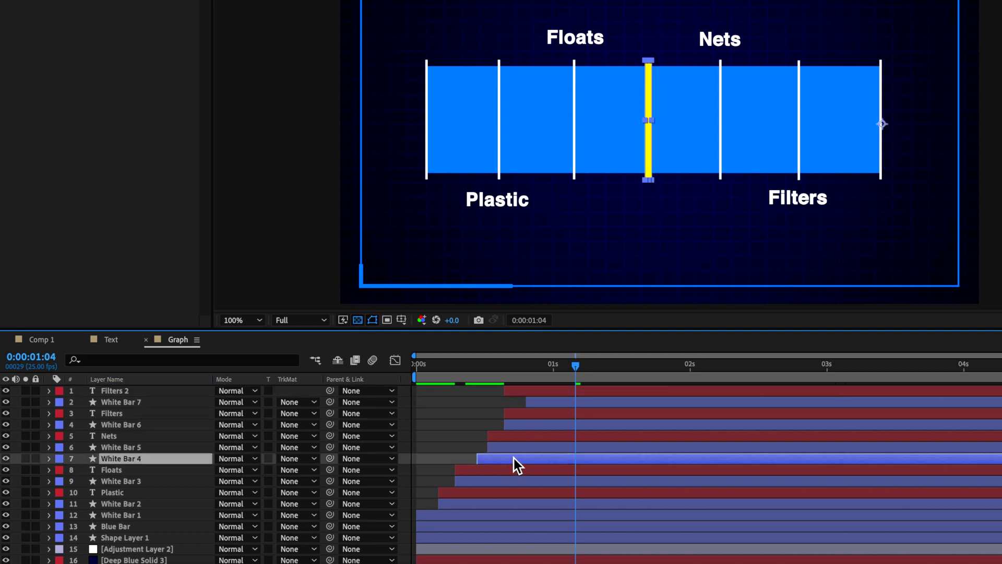
left_click_drag(139, 452, 137, 398)
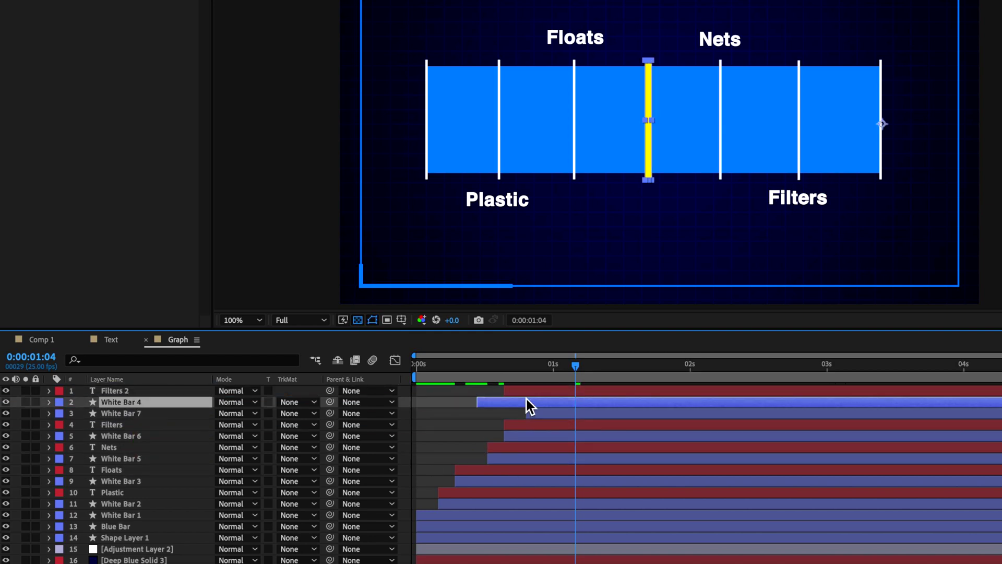
left_click(518, 393)
left_click(493, 364)
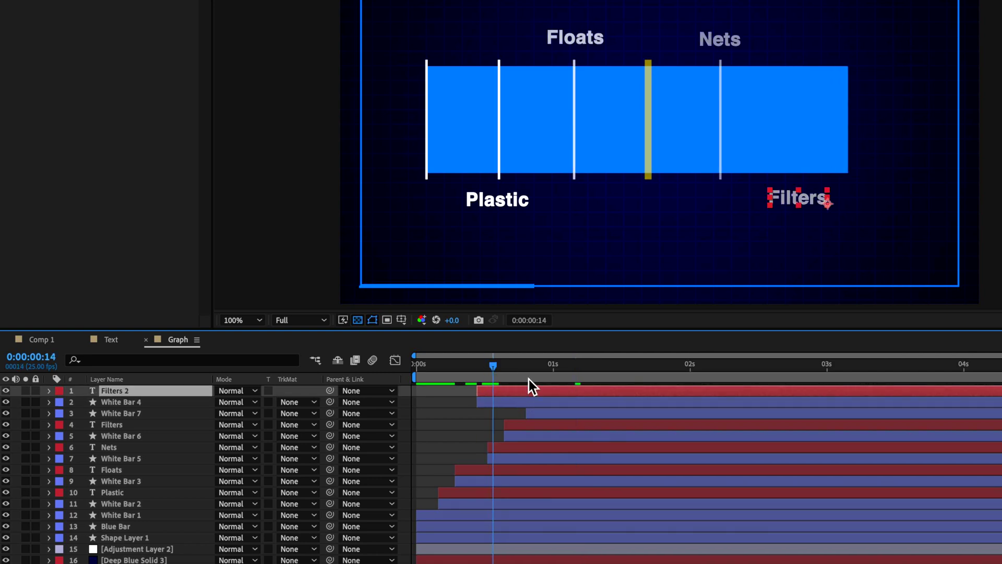
key("space")
key("space")
left_click_drag(800, 210, 650, 222)
Retype the Filters 2 label as 'Sea Density' and centre it under the yellow bar, checking Comp 1.
double_click(651, 213)
type("Dea")
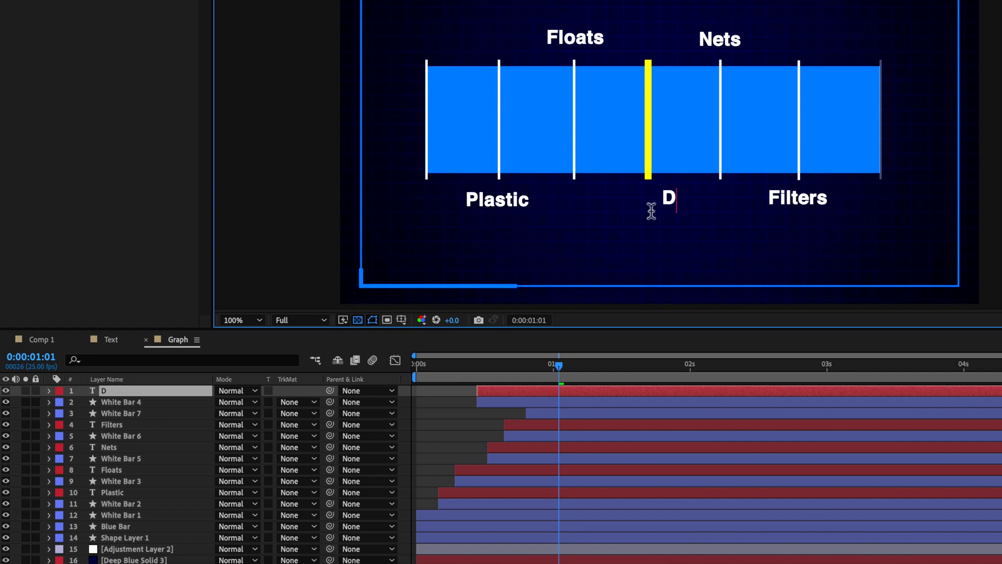
key("BackSpace")
key("BackSpace")
key("BackSpace")
type("Sea Density")
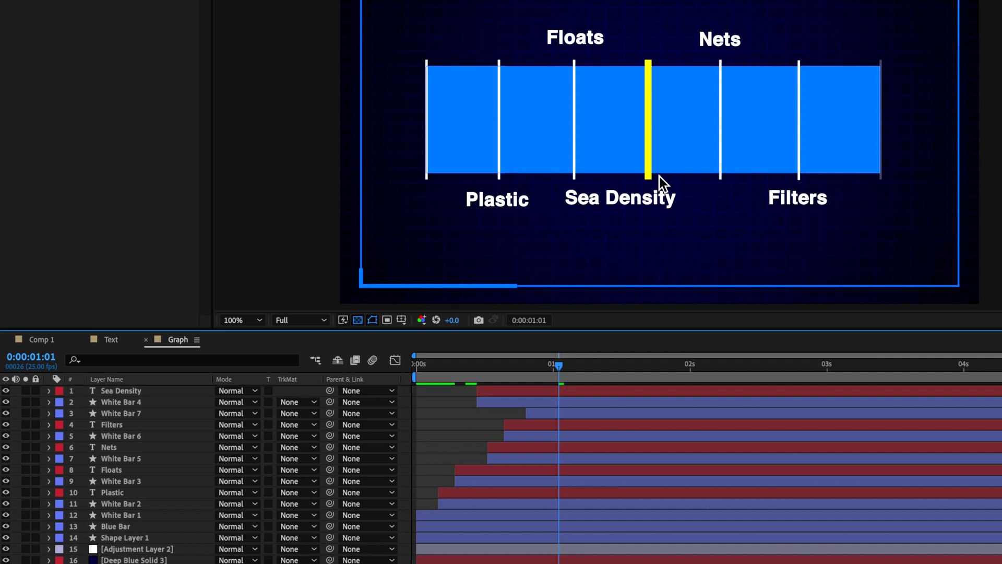
key("Escape")
left_click_drag(634, 203, 662, 202)
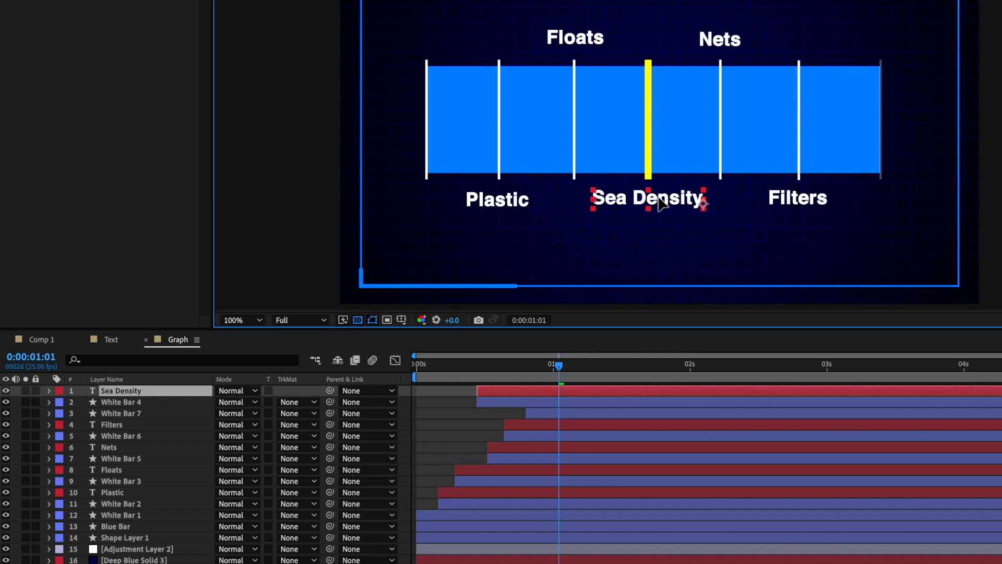
left_click(57, 338)
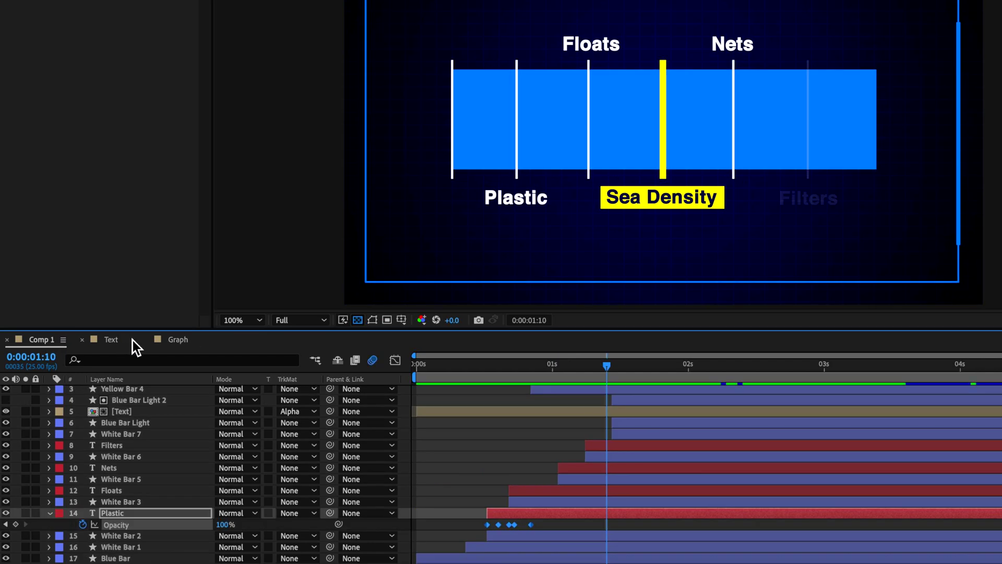
left_click(177, 339)
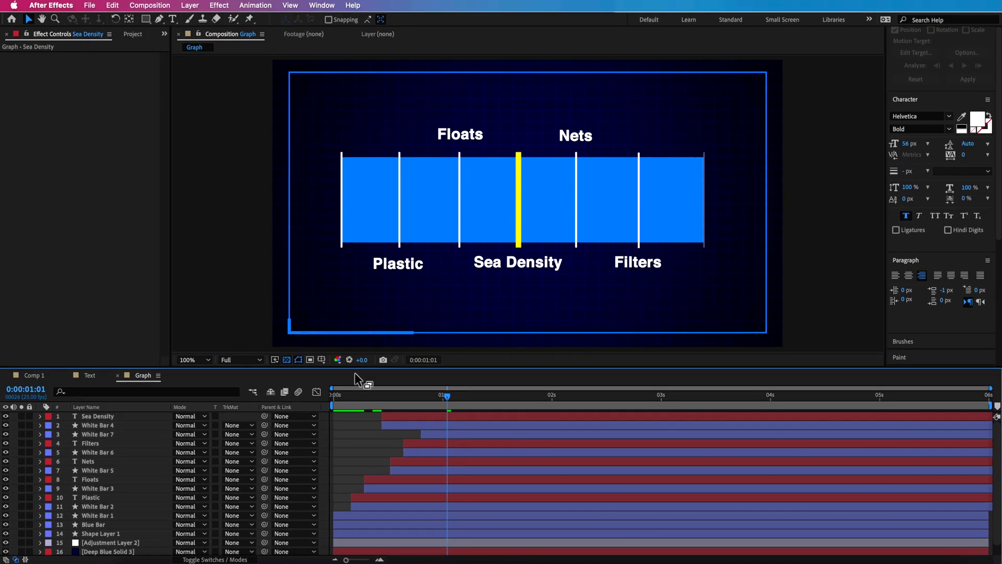
Draw a rectangle over Sea Density filled with the yellow bar's sampled colour.
left_click(150, 19)
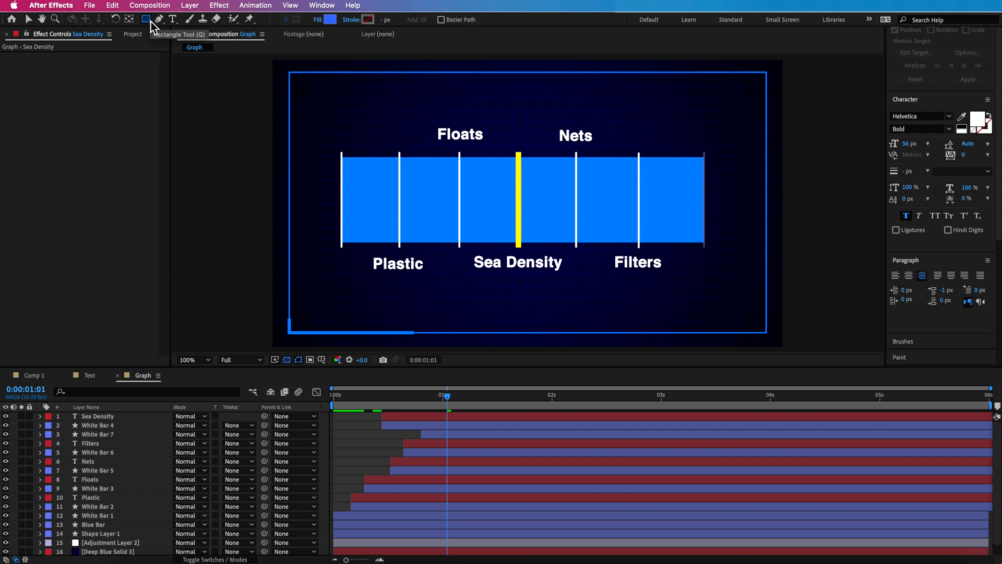
left_click(331, 20)
left_click(390, 285)
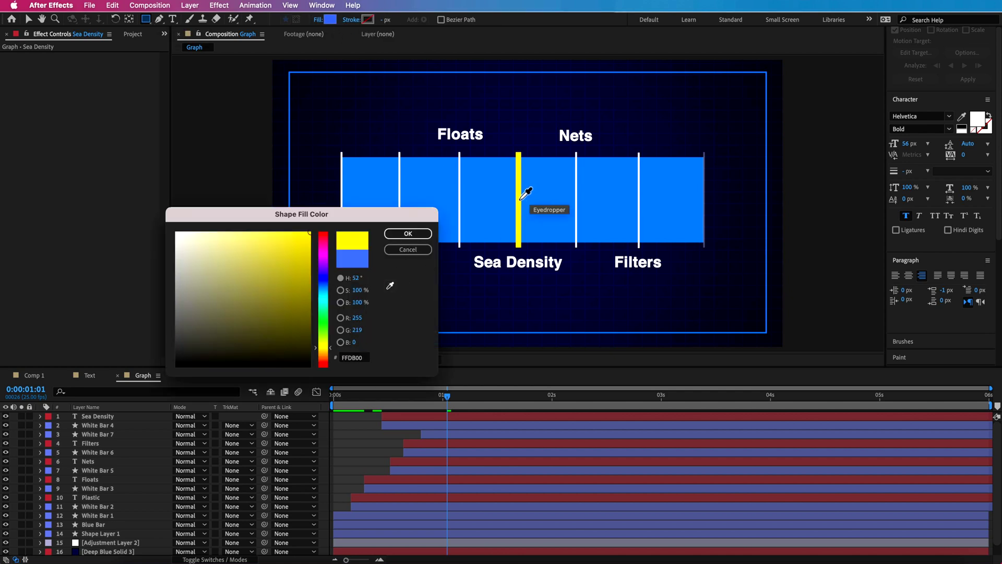
left_click(399, 233)
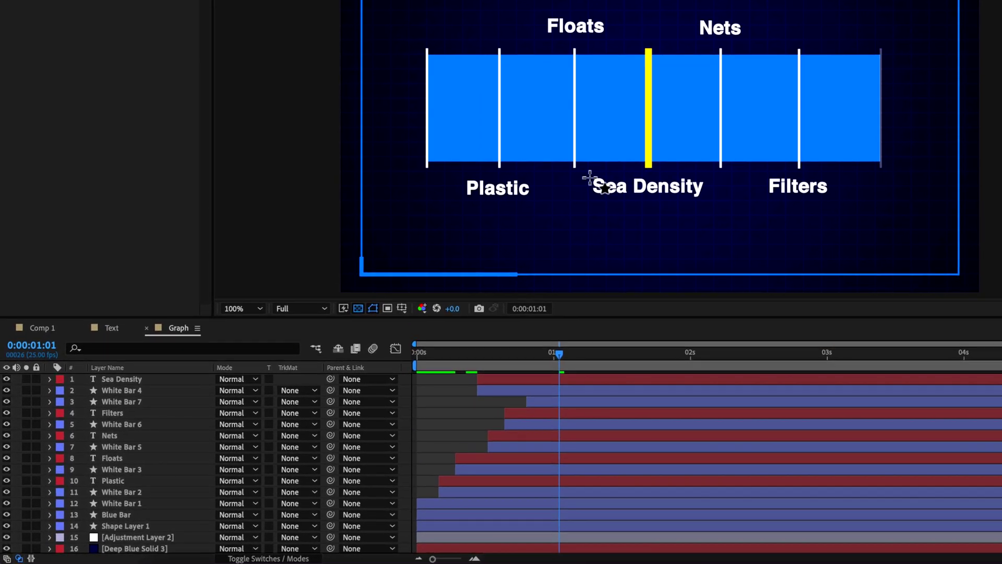
left_click_drag(588, 174, 710, 201)
Move the yellow box layer below Sea Density and set its track matte to Alpha Inverted Matte.
key("u")
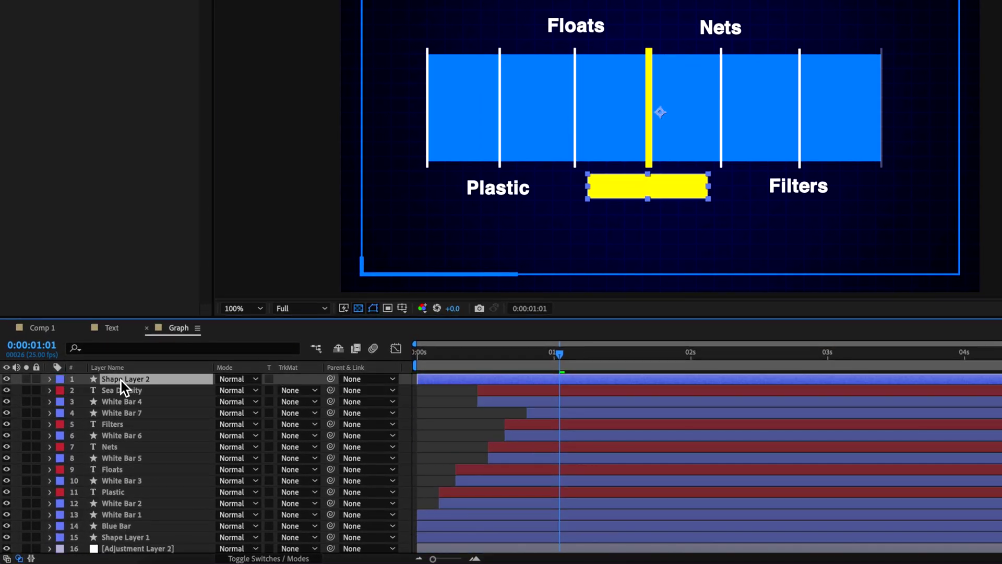
mouse_move(133, 380)
left_mouse_down()
mouse_move(135, 394)
mouse_move(120, 389)
left_mouse_up()
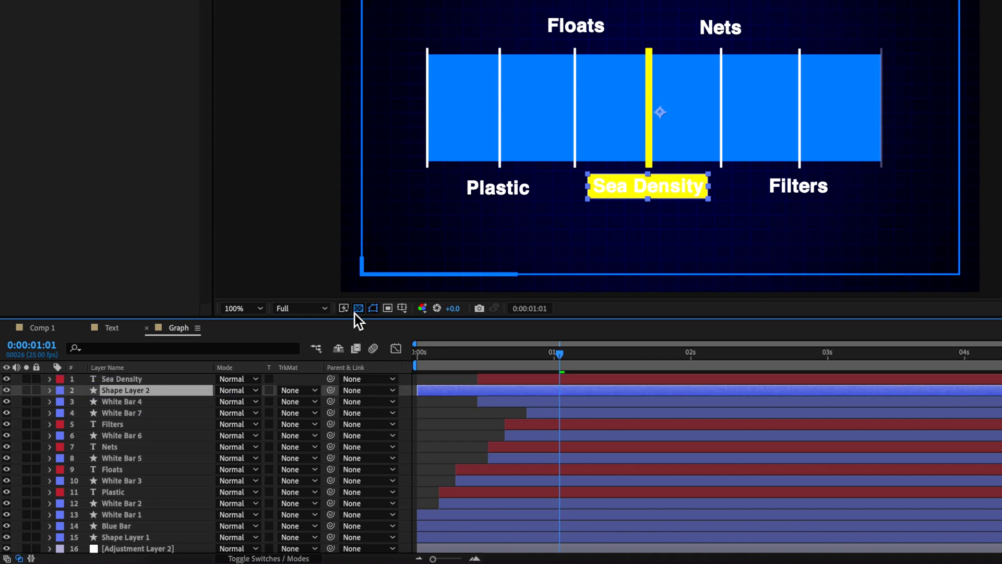
left_click(313, 389)
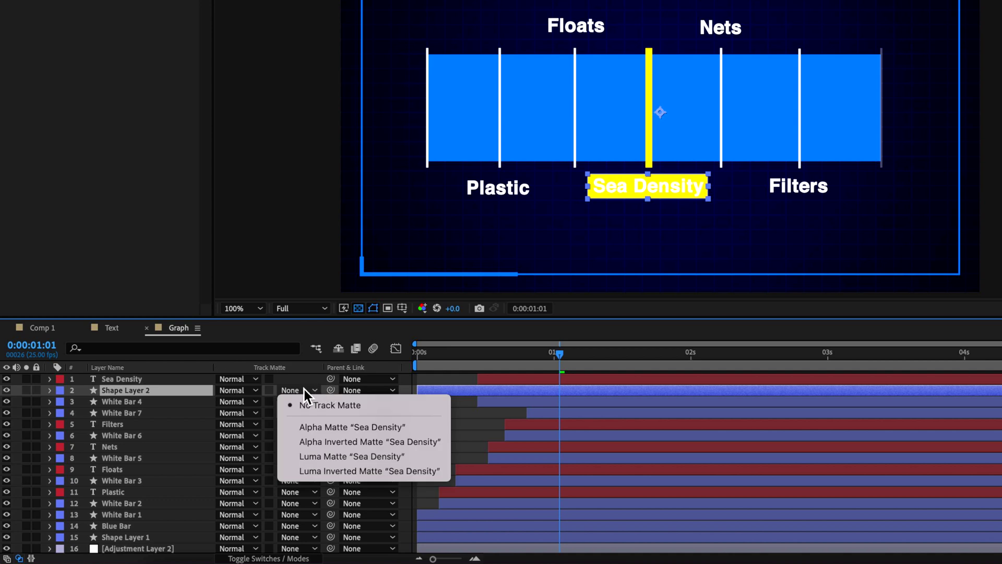
left_click(304, 389)
left_click(263, 558)
left_click(262, 558)
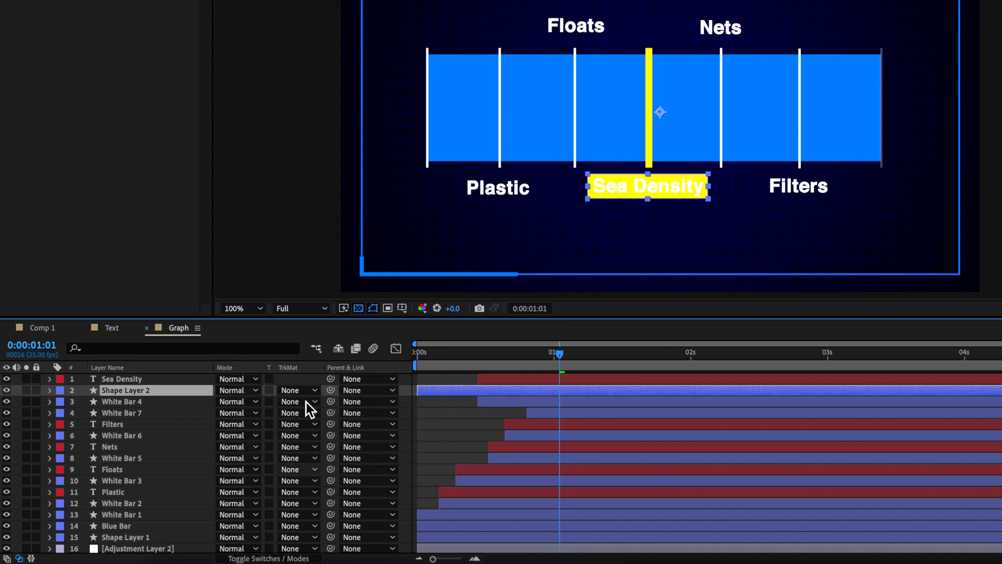
left_click(298, 389)
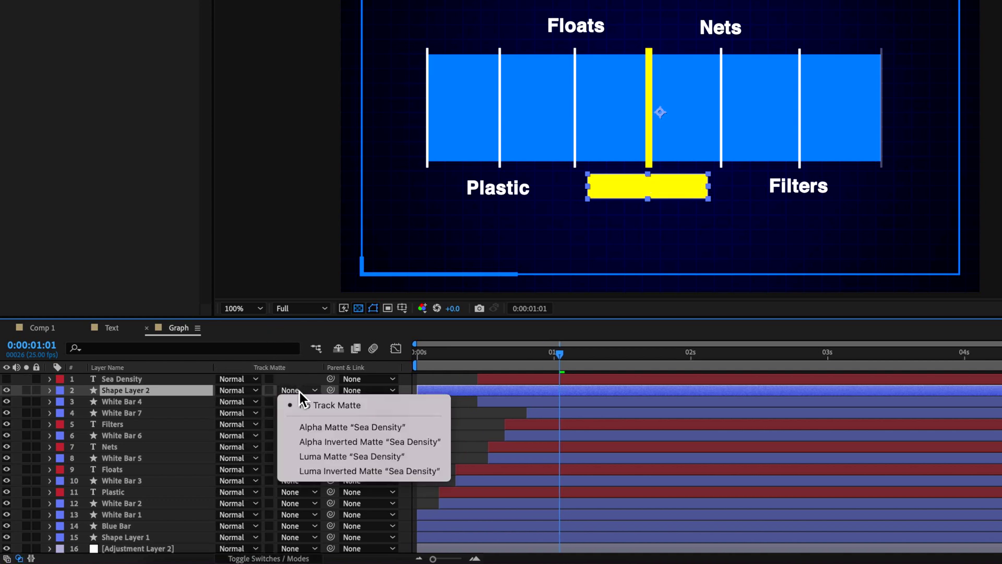
left_click(307, 444)
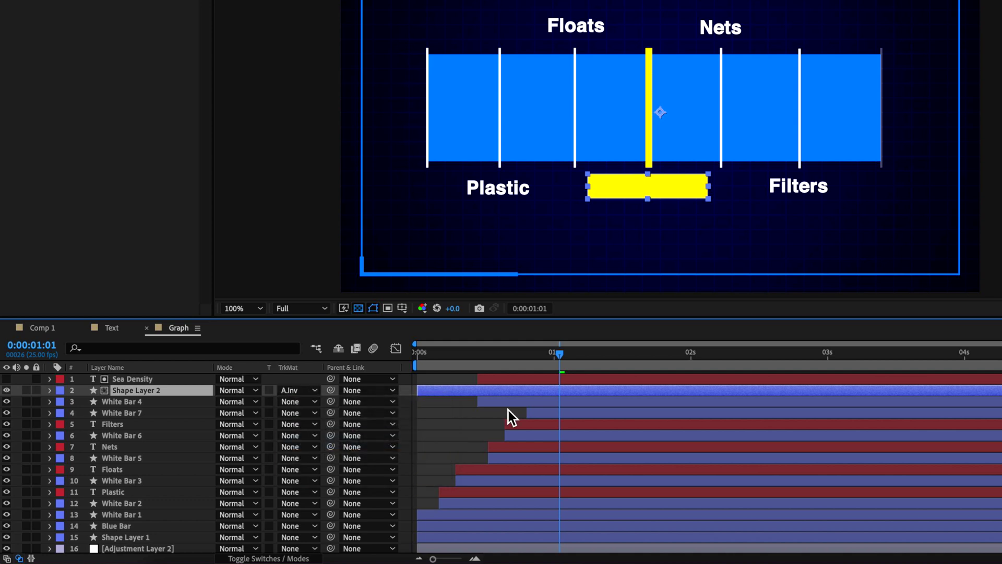
left_click_drag(559, 353, 458, 372)
Remove Sea Density's opacity keyframes and set its Opacity to 100%.
key("t")
left_click(476, 380)
key("t")
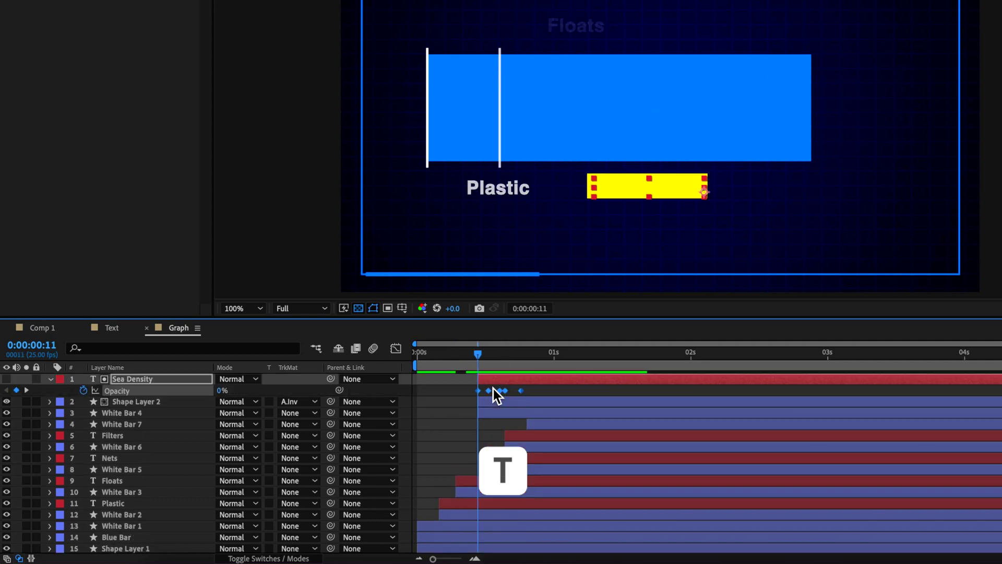
left_click(83, 391)
left_click_drag(223, 392, 271, 392)
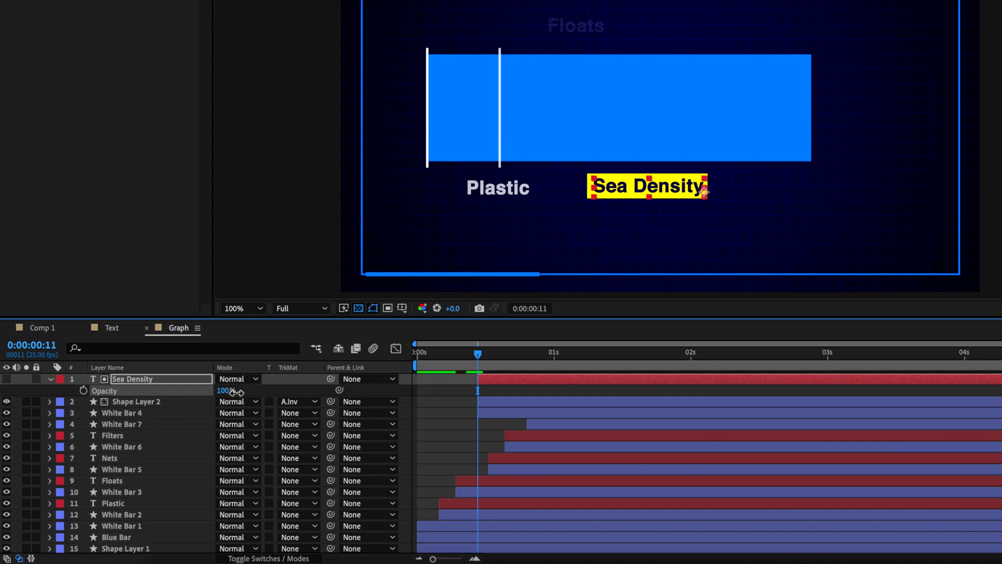
Paste the fade-in opacity keyframes onto the yellow box layer and preview the reveal.
left_click(183, 403)
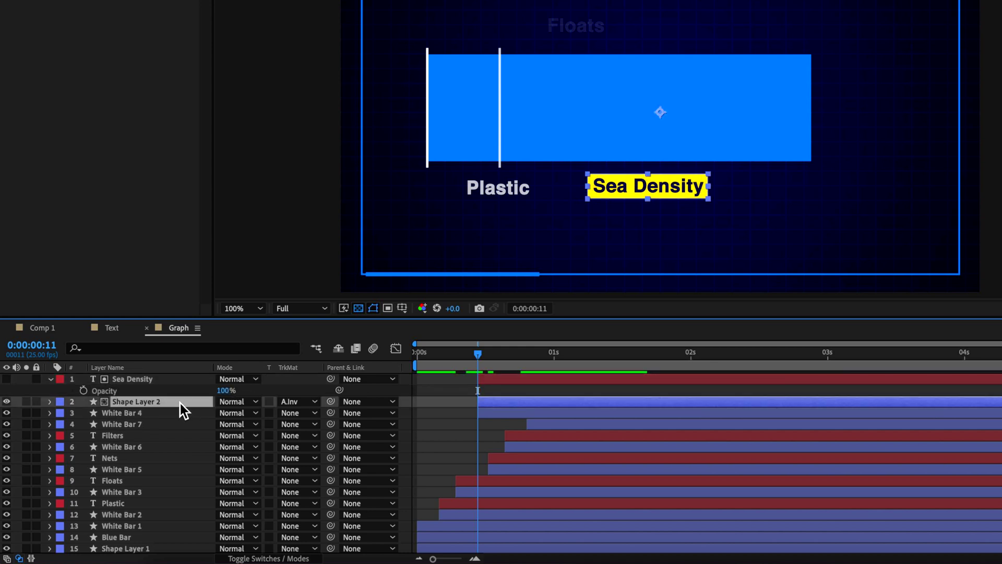
key("t")
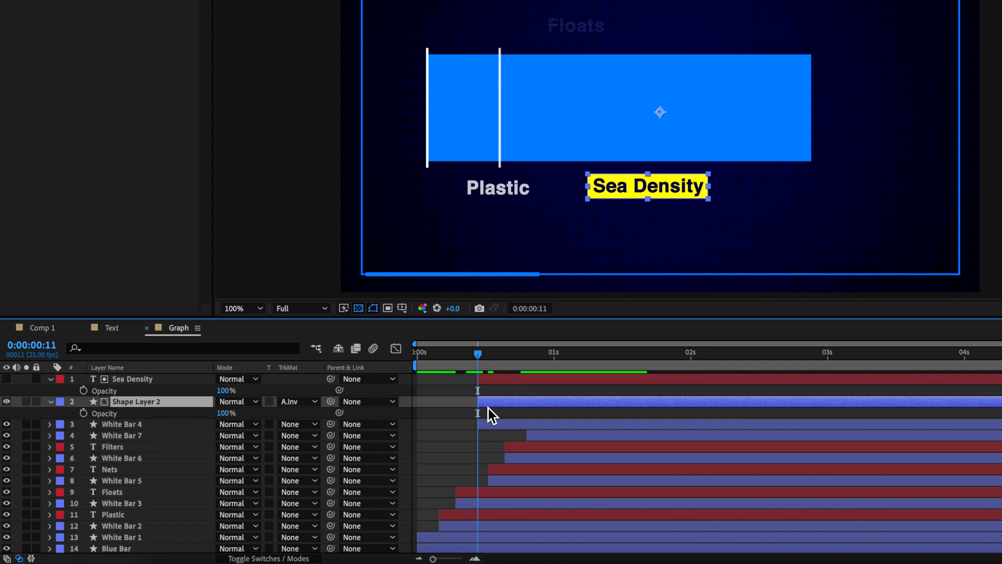
key("ctrl+v")
mouse_move(481, 357)
left_mouse_down()
mouse_move(519, 360)
mouse_move(468, 371)
left_mouse_up()
key("space")
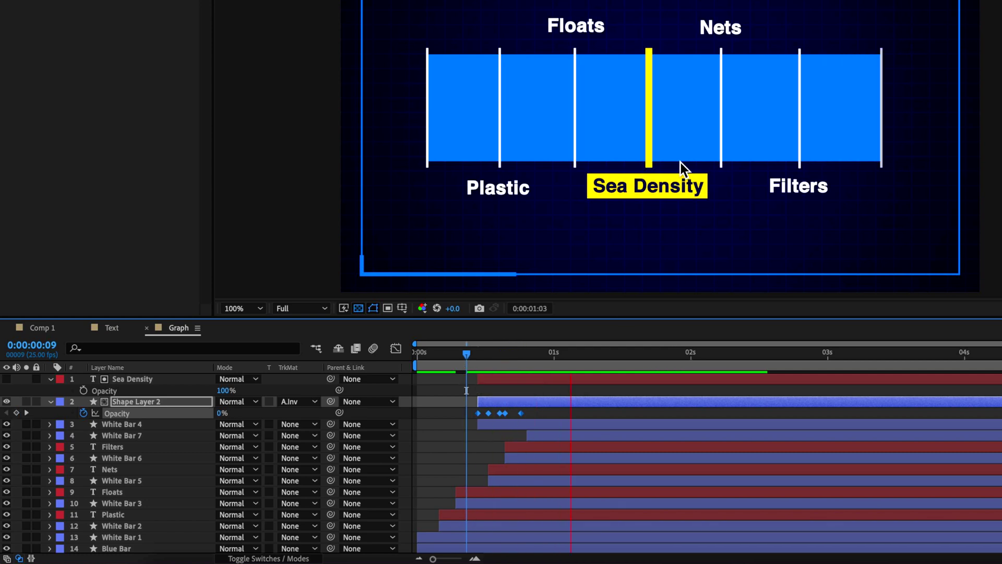
left_click(476, 418)
left_click_drag(582, 360, 613, 356)
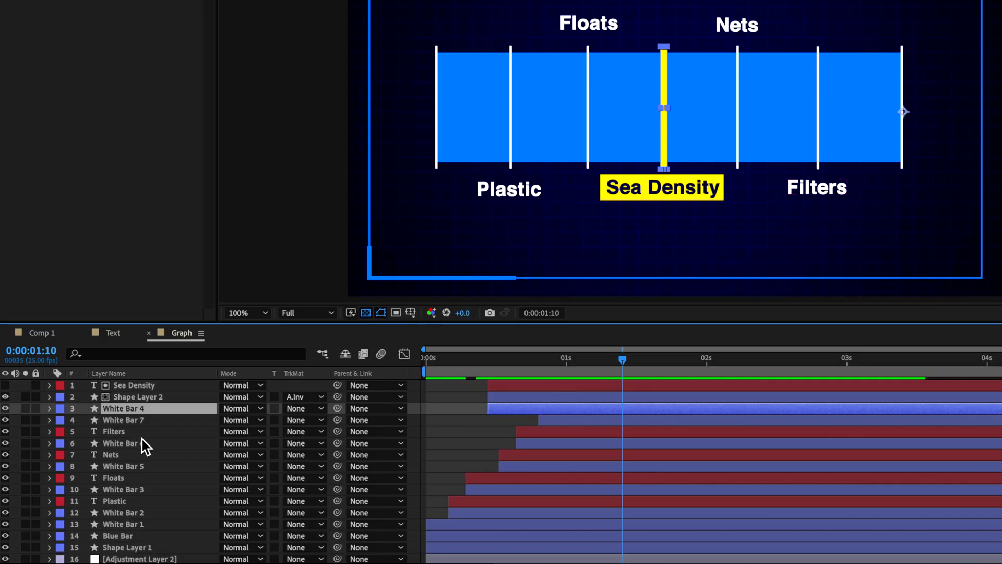
scroll(142, 439, "down", 1)
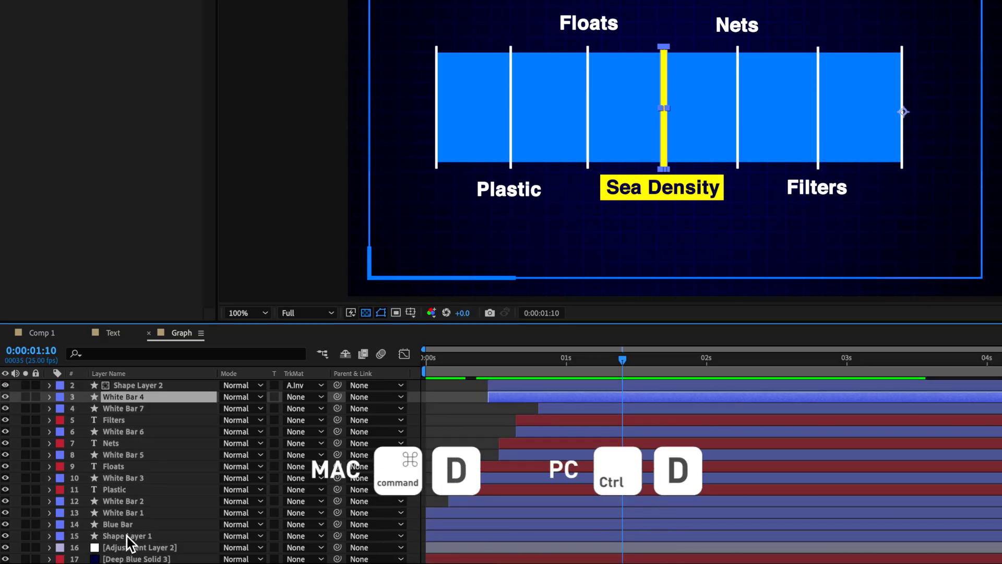
Duplicate Blue Bar and move Blue Bar 2 above White Bar 7.
left_click(127, 526)
key("ctrl+d")
left_click_drag(124, 528, 130, 406)
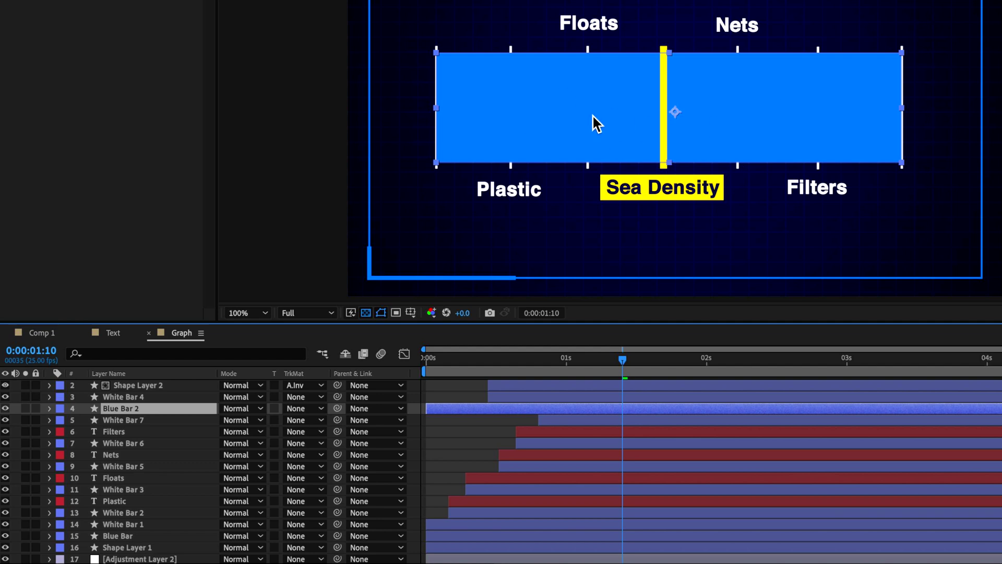
left_click_drag(601, 364, 669, 364)
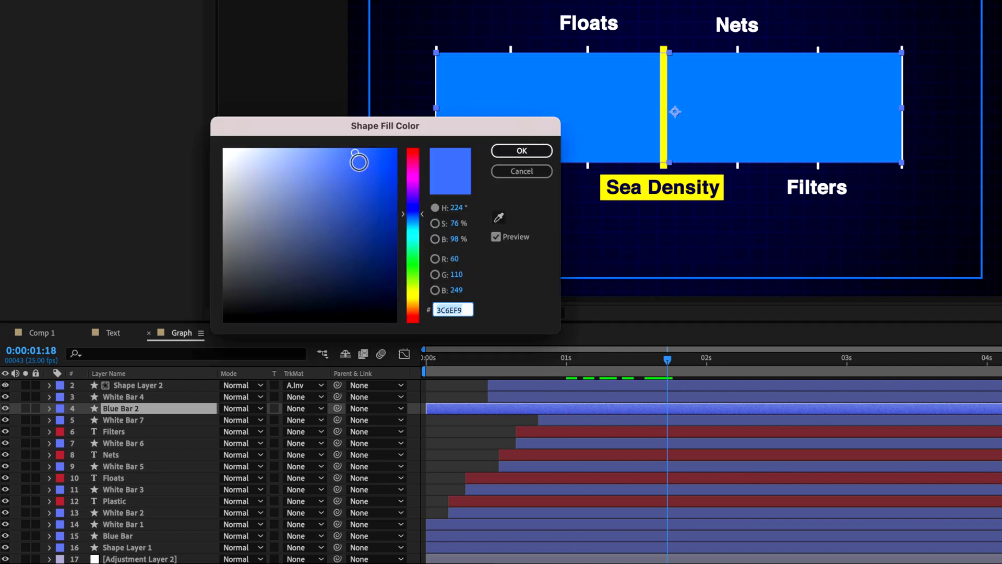
Fill Blue Bar 2 with lighter blue 5AA2FA and make it start later in time.
left_click(324, 155)
left_click_drag(323, 154, 334, 152)
left_click(423, 220)
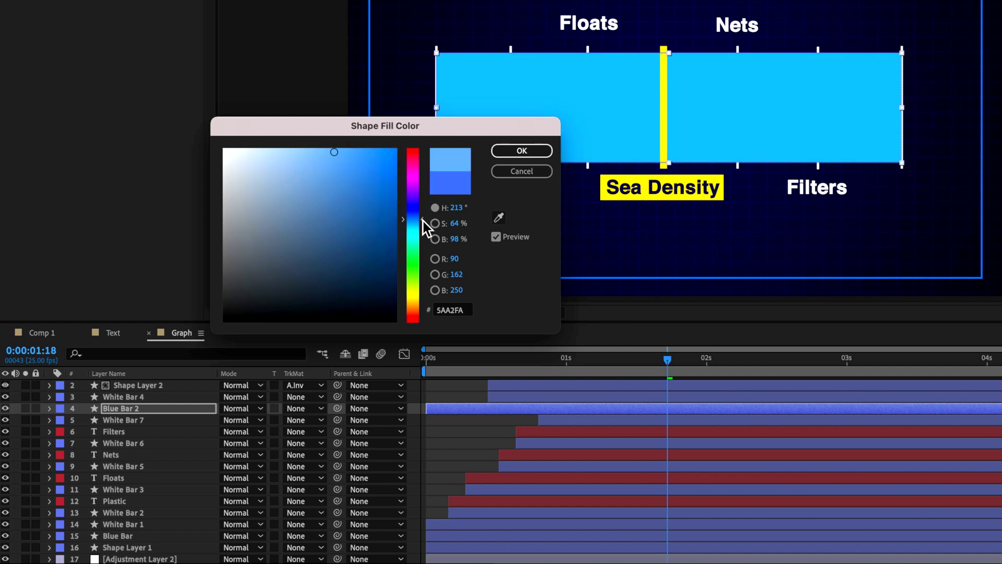
left_click(519, 151)
left_click_drag(502, 409, 640, 413)
Rework Blue Bar 2's scale so it starts as a narrow strip and extends leftward with a new keyframe.
key("u")
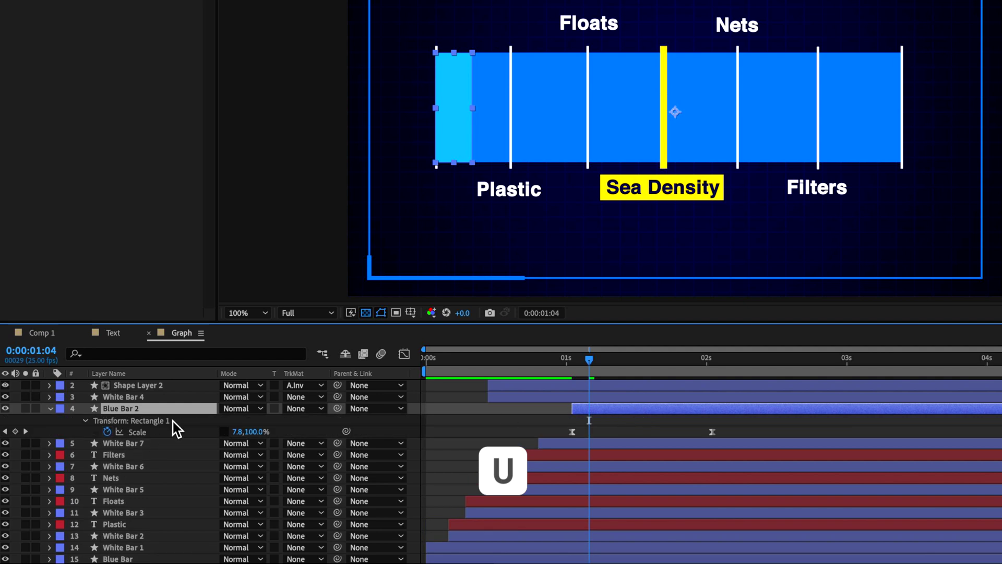
left_click_drag(605, 361, 713, 374)
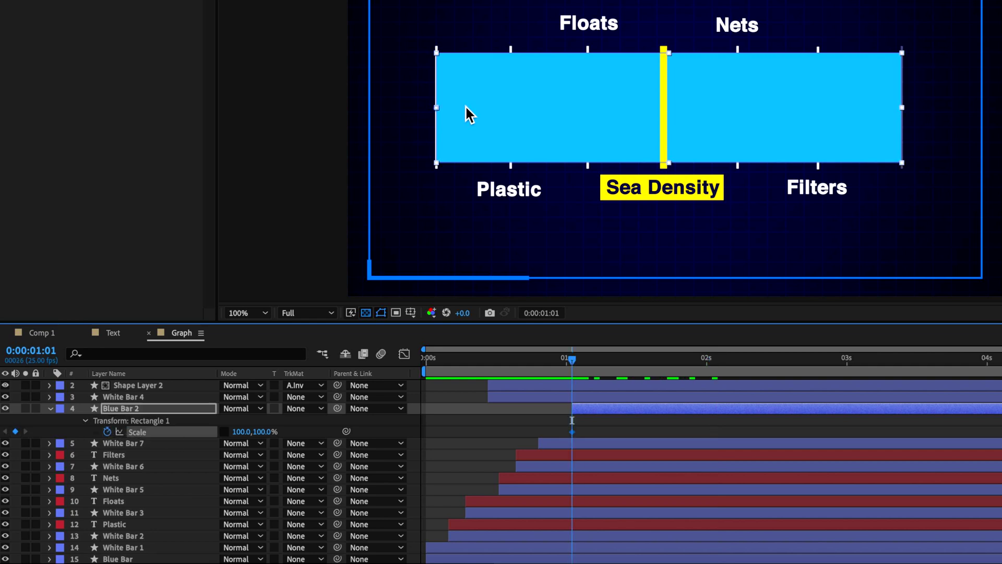
left_click_drag(465, 105, 927, 104)
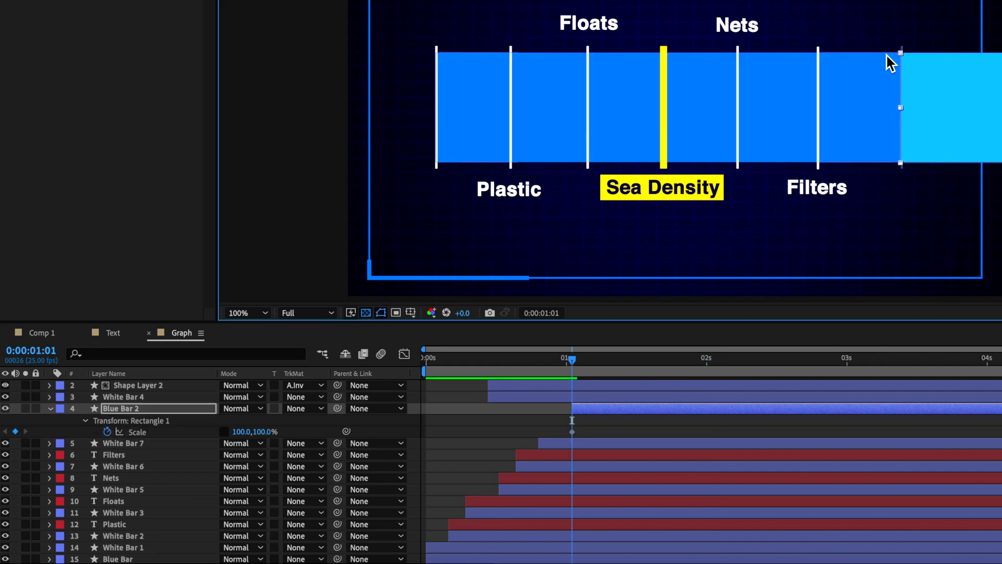
left_click_drag(925, 138, 968, 125)
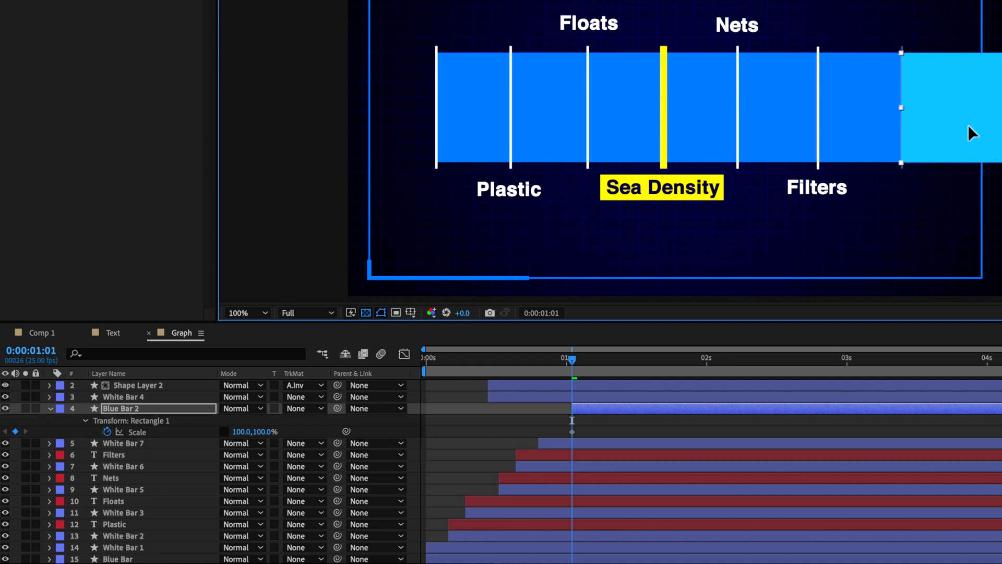
left_click_drag(238, 429, 178, 439)
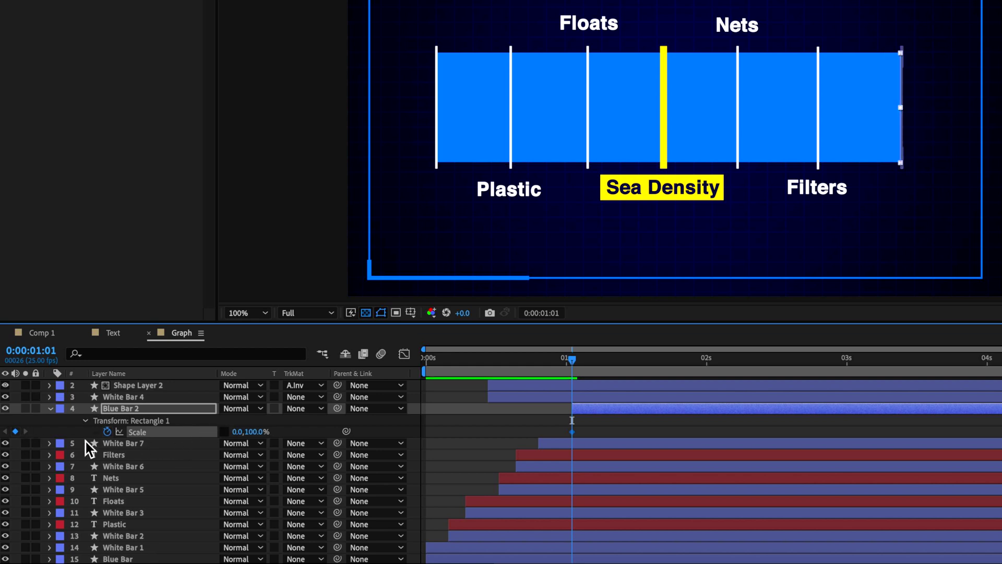
left_click_drag(584, 361, 624, 365)
left_click_drag(242, 434, 211, 441)
left_click(522, 369)
key("space")
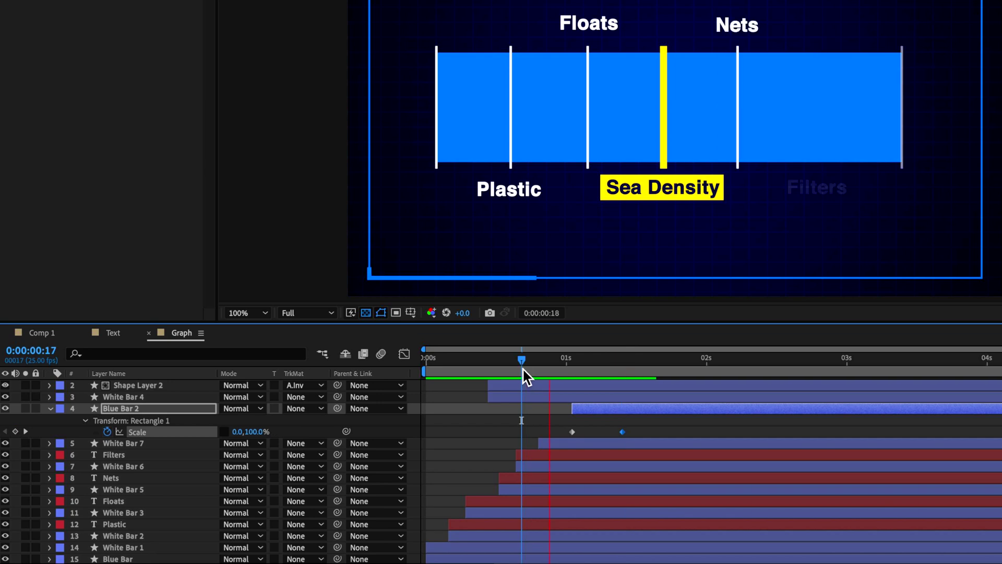
left_click(578, 365)
Shift Blue Bar 2 a few frames later and apply Easy Ease to its Scale keyframes.
left_click_drag(572, 409, 594, 408)
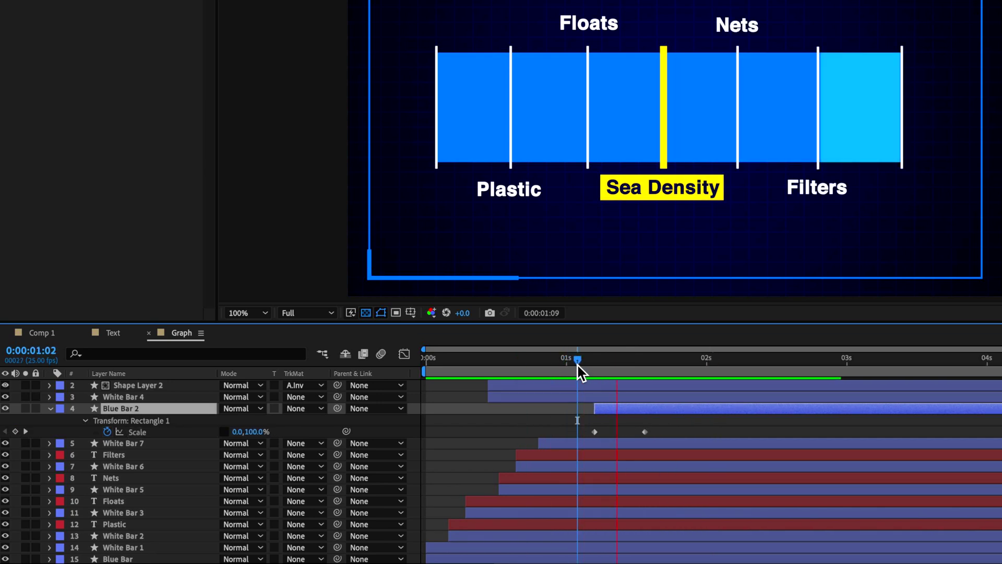
left_click(628, 365)
left_click(646, 432)
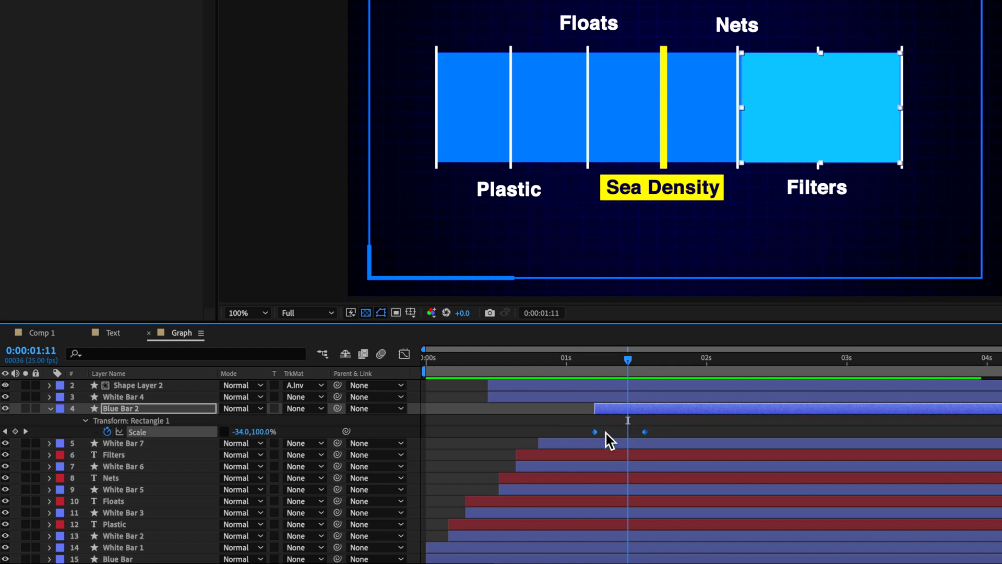
right_click(596, 432)
mouse_move(673, 559)
left_click(795, 472)
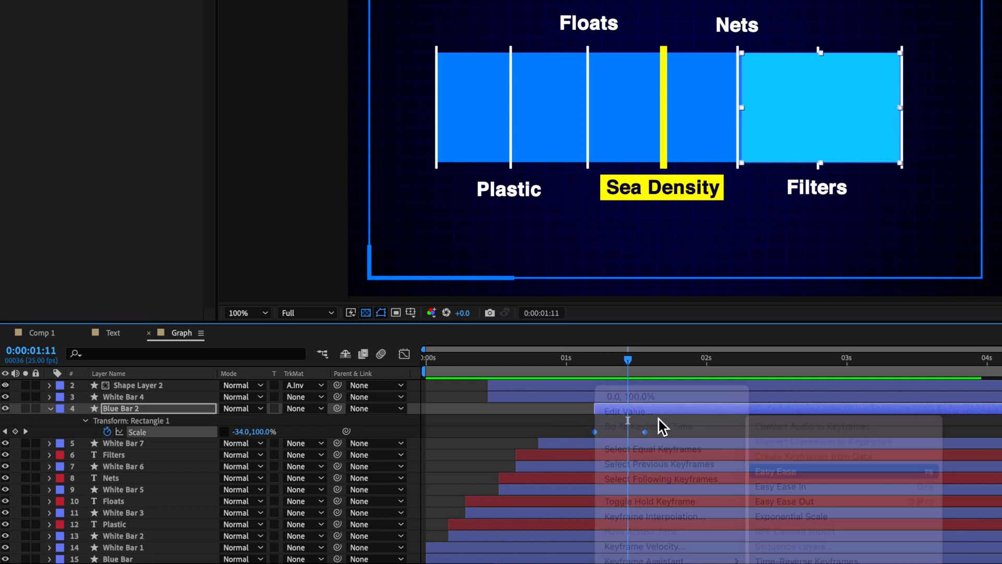
left_click(587, 360)
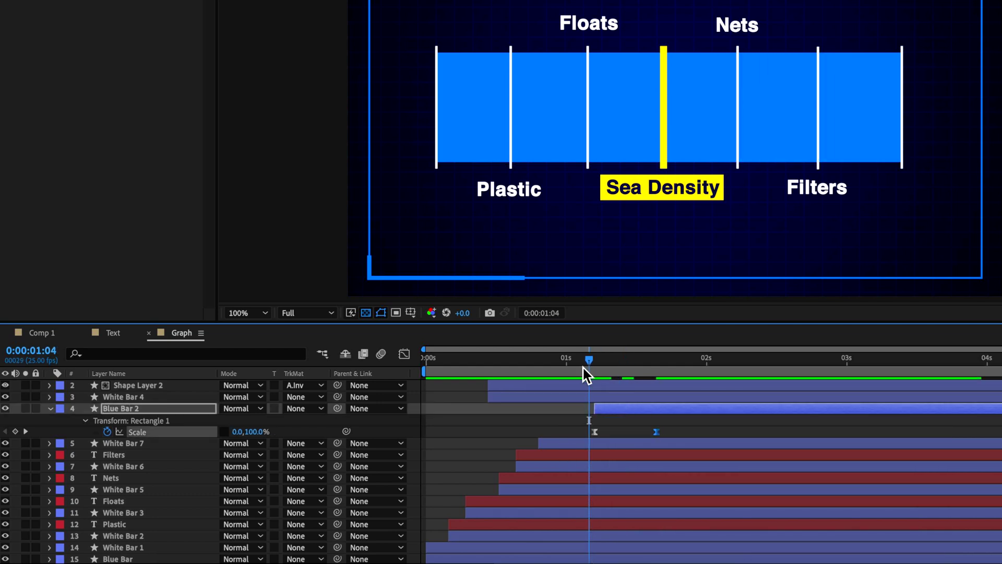
left_click(640, 360)
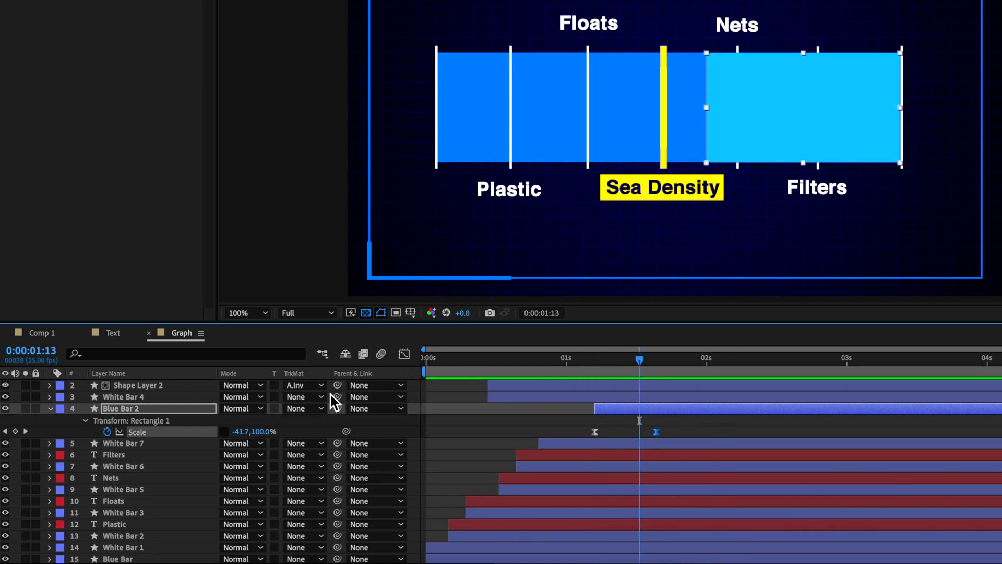
Turn on motion blur for Blue Bar 2 and all other layers, then preview the bar animation.
key("F4")
left_click(276, 409)
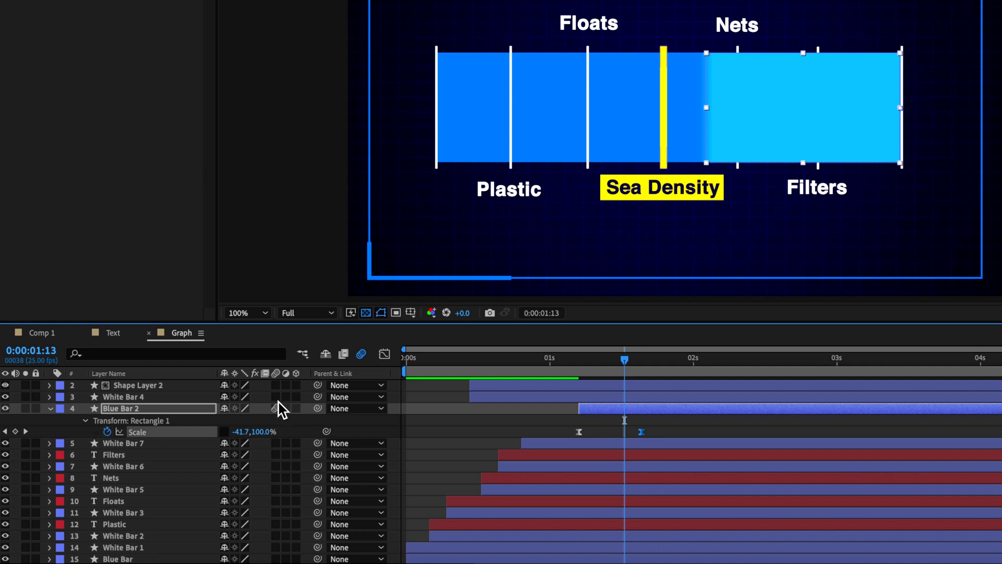
left_click_drag(278, 386, 287, 558)
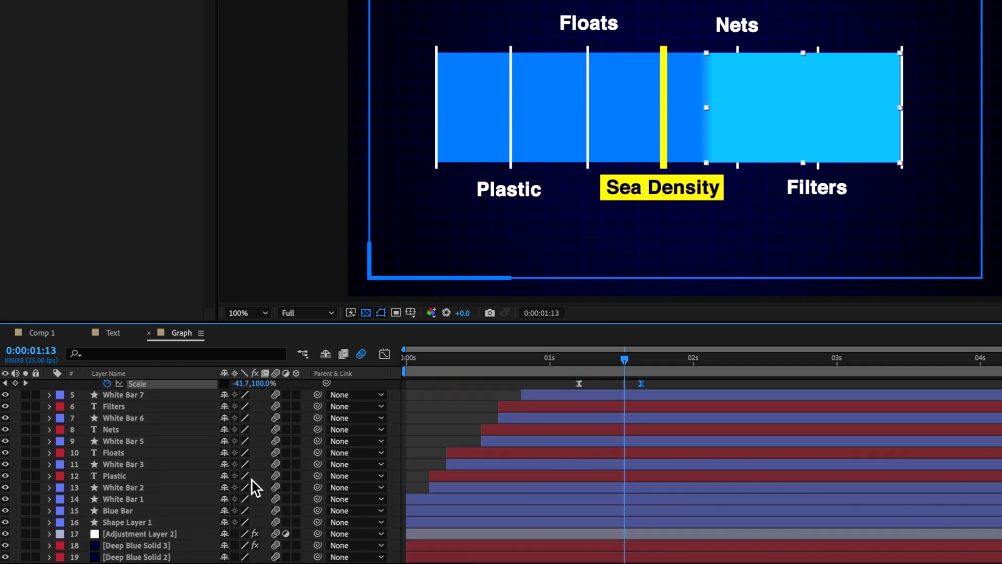
scroll(264, 472, "up", 3)
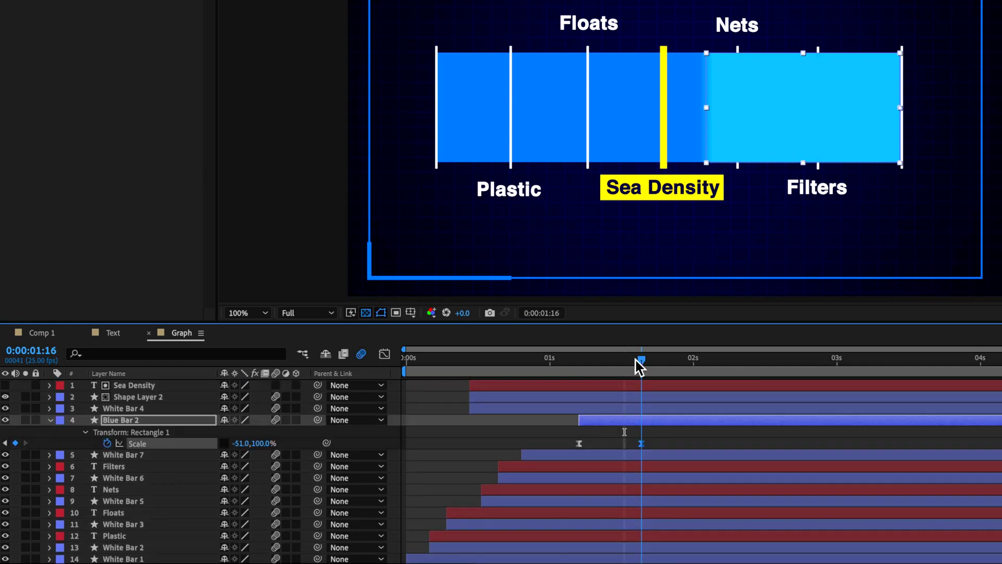
left_click_drag(643, 358, 583, 370)
key("space")
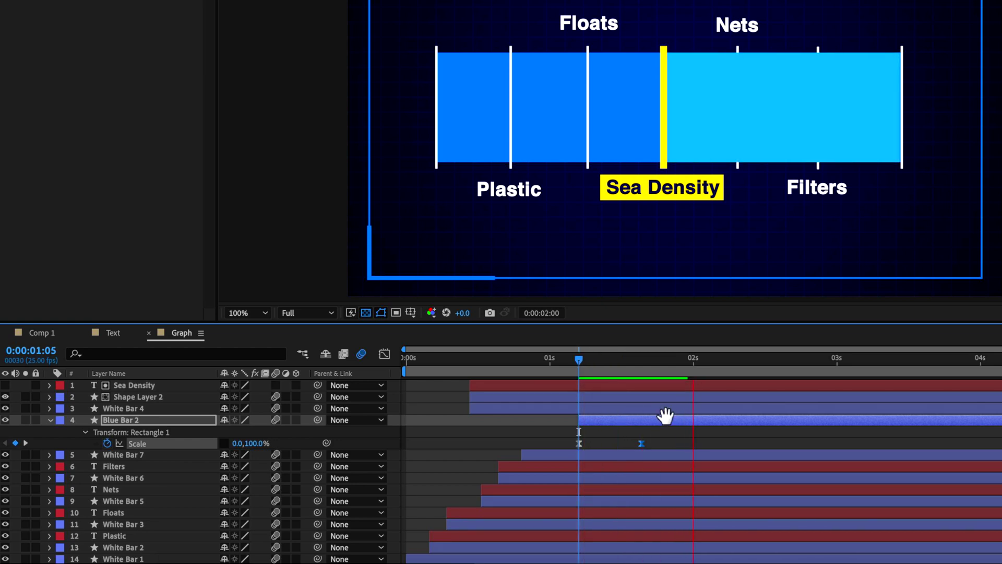
left_click(659, 433)
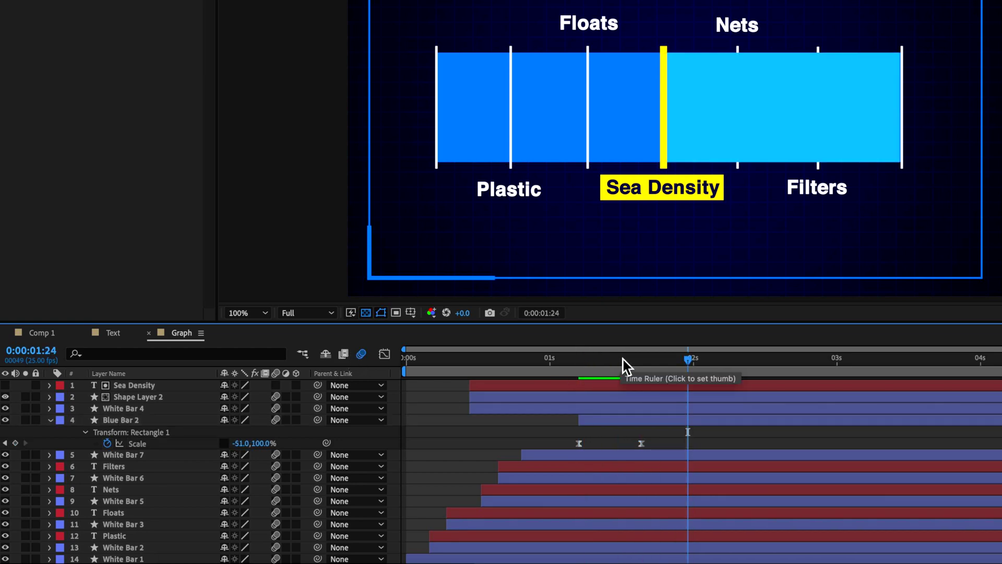
Rename the Blue Bar 2 layer to 'Light Blue Bar'.
left_click(128, 421)
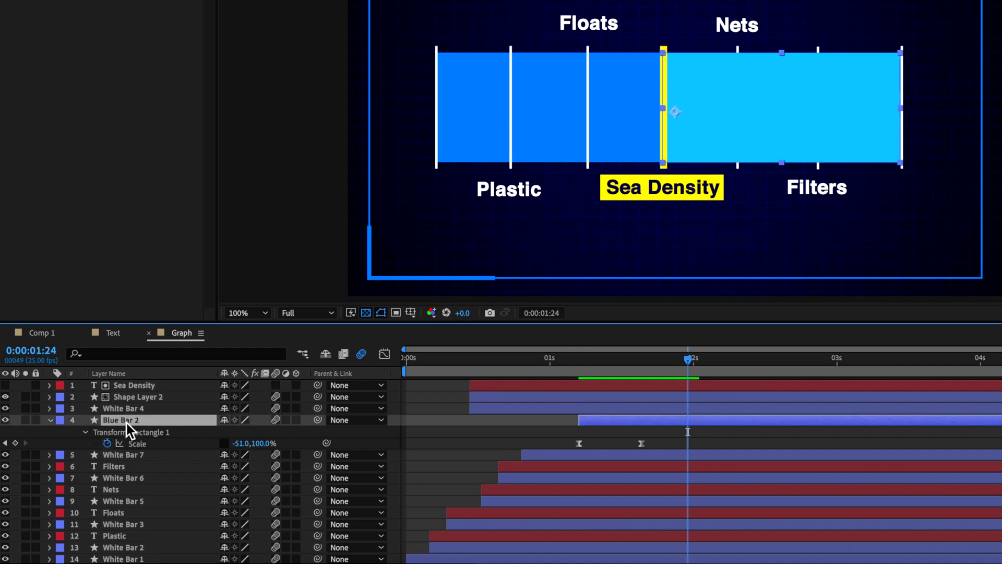
right_click(127, 424)
left_click(151, 546)
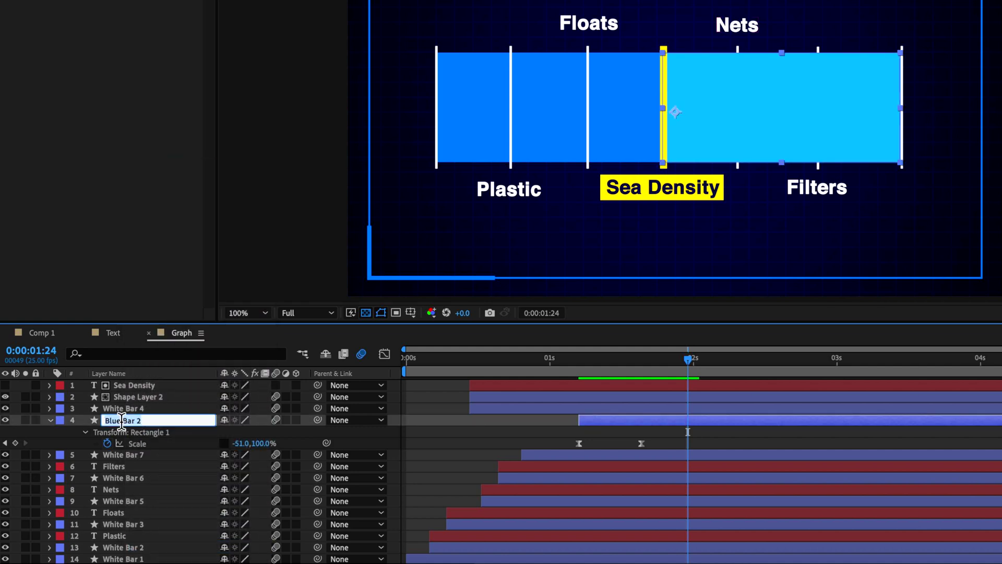
type("Lig")
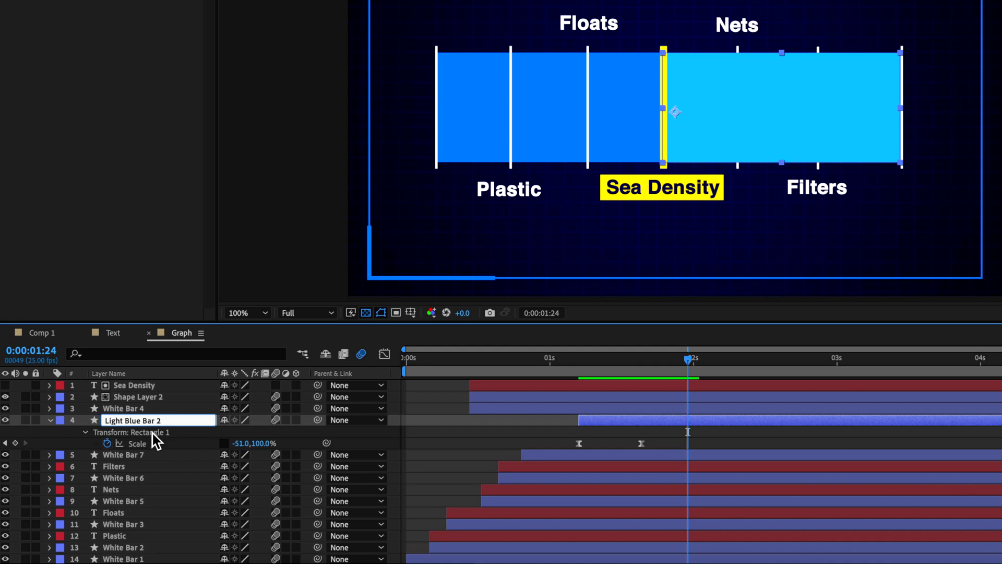
type("ht")
key("BackSpace")
key("BackSpace")
key("Return")
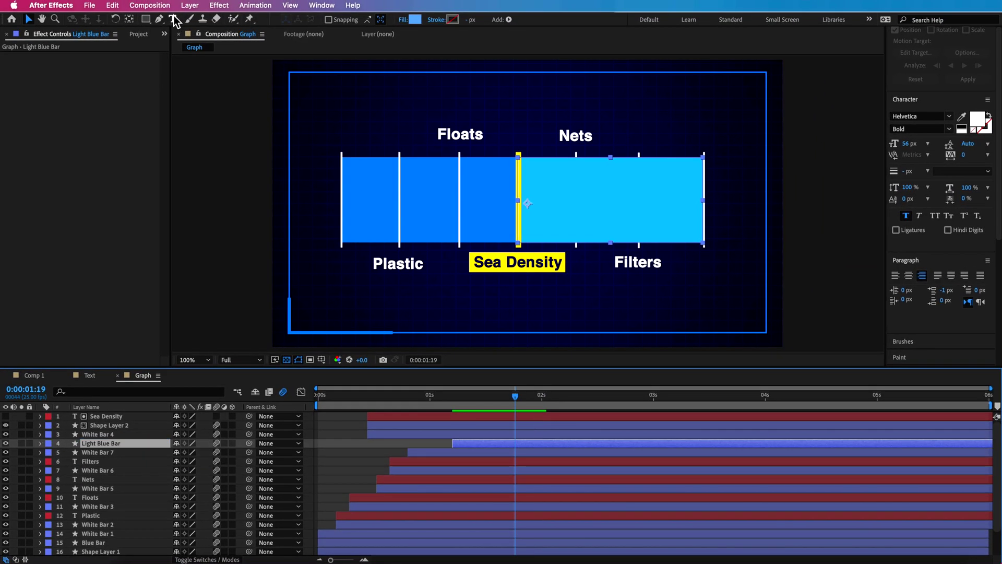
Add a white 'Sink' text label at 82 px in the right bar section.
left_click(173, 20)
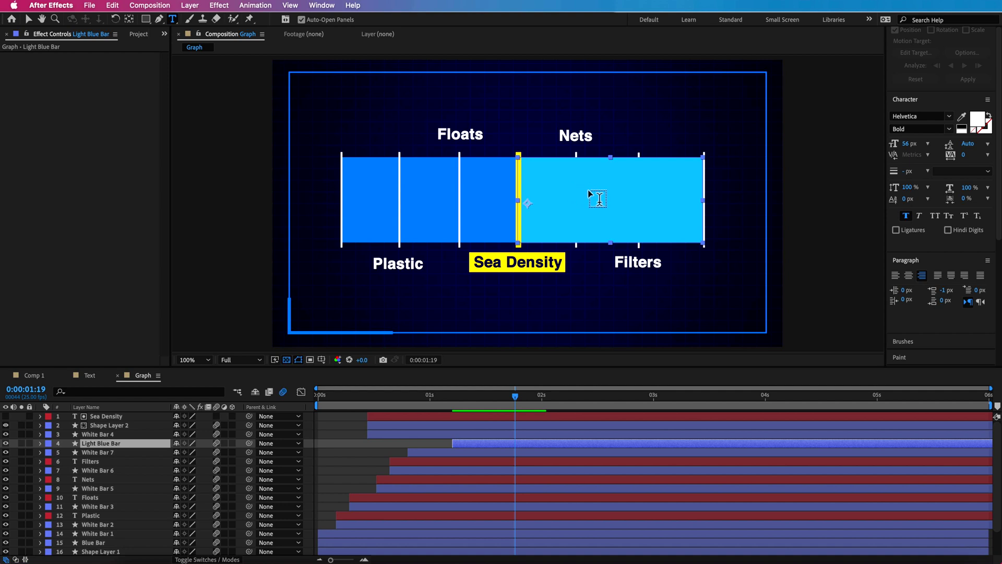
left_click(587, 195)
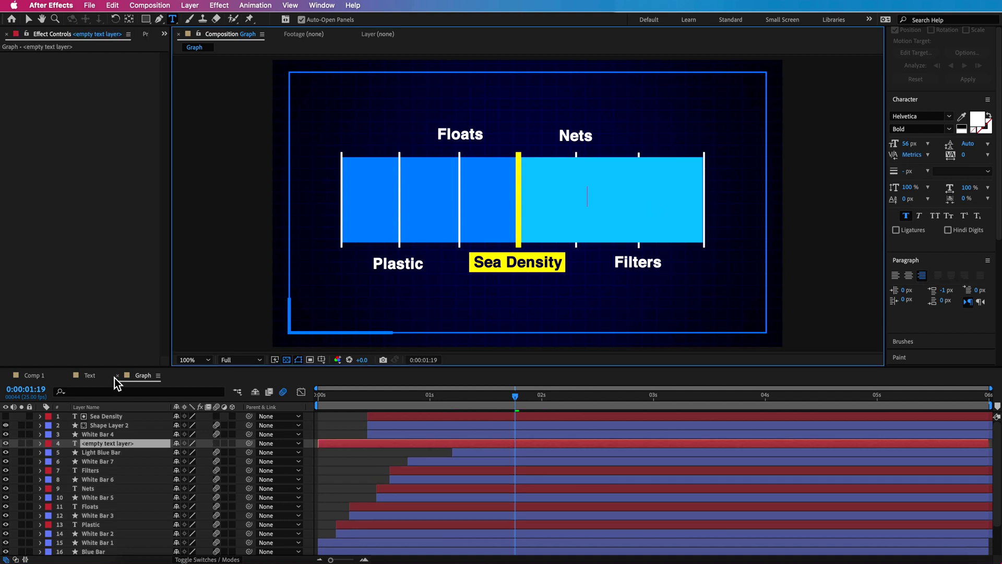
type("Sink")
key("ctrl+a")
left_click_drag(906, 149, 944, 149)
left_click(29, 20)
left_click_drag(574, 201, 626, 205)
left_click_drag(907, 144, 891, 144)
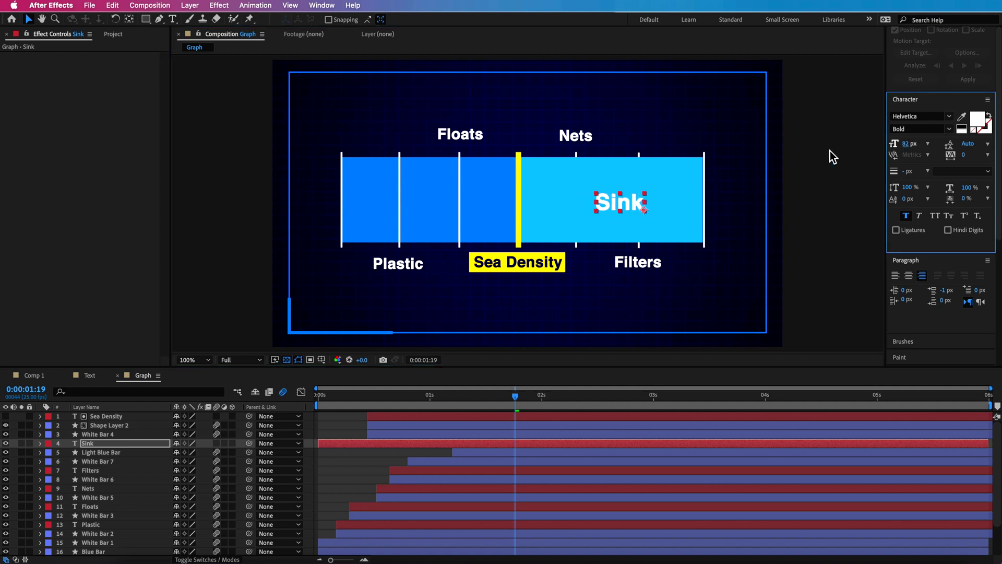
left_click(647, 206)
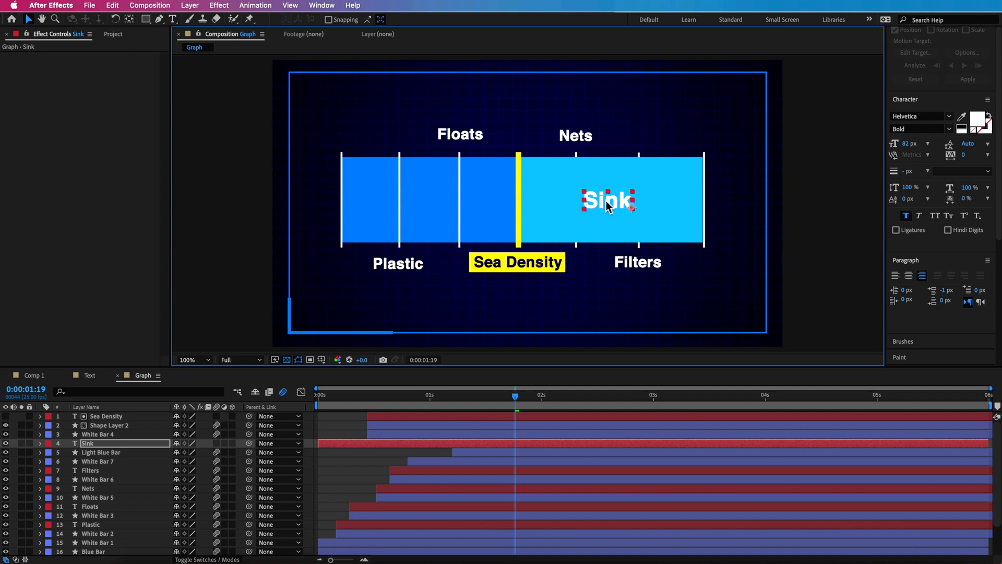
Duplicate Sink, start it near 1s, move it to the left section and retype it 'Float'.
key("super+d")
left_click_drag(353, 450, 477, 448)
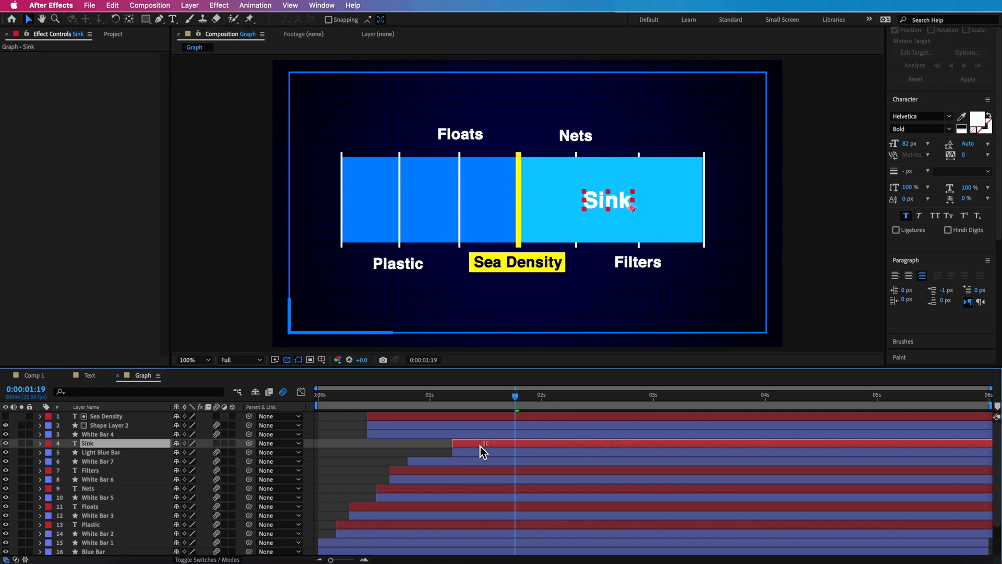
left_click_drag(629, 205, 438, 205)
double_click(444, 204)
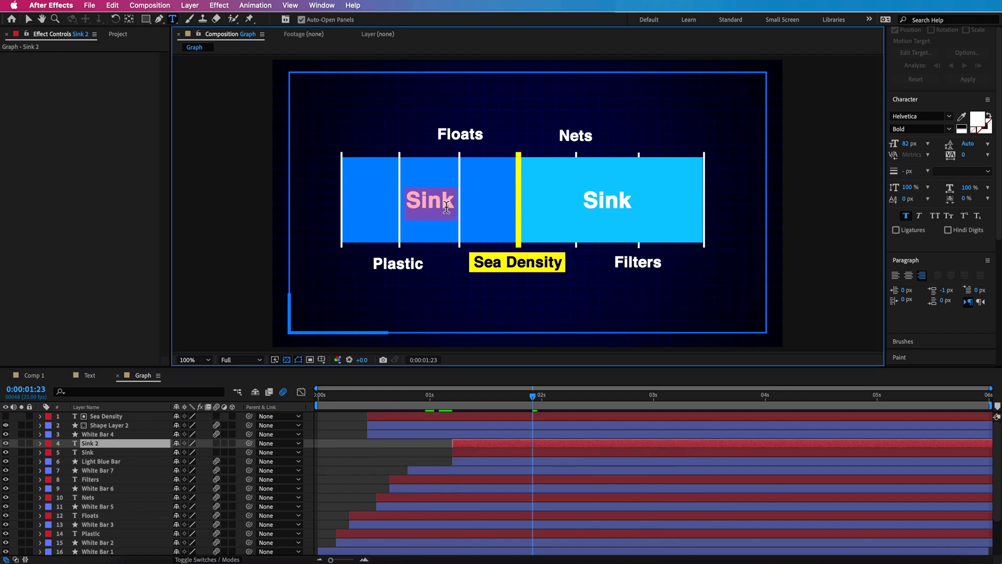
type("Float")
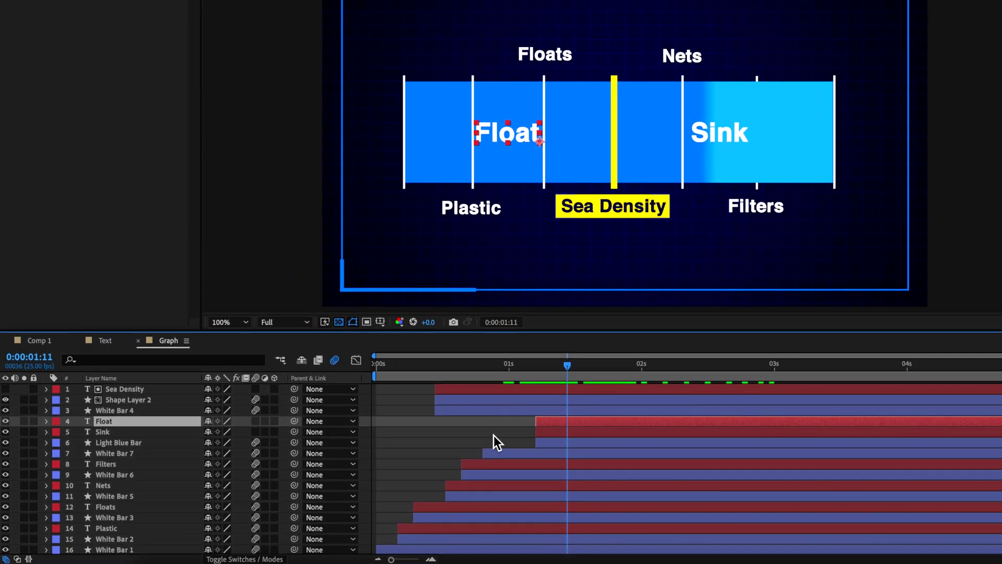
left_click(486, 429)
left_click(566, 441)
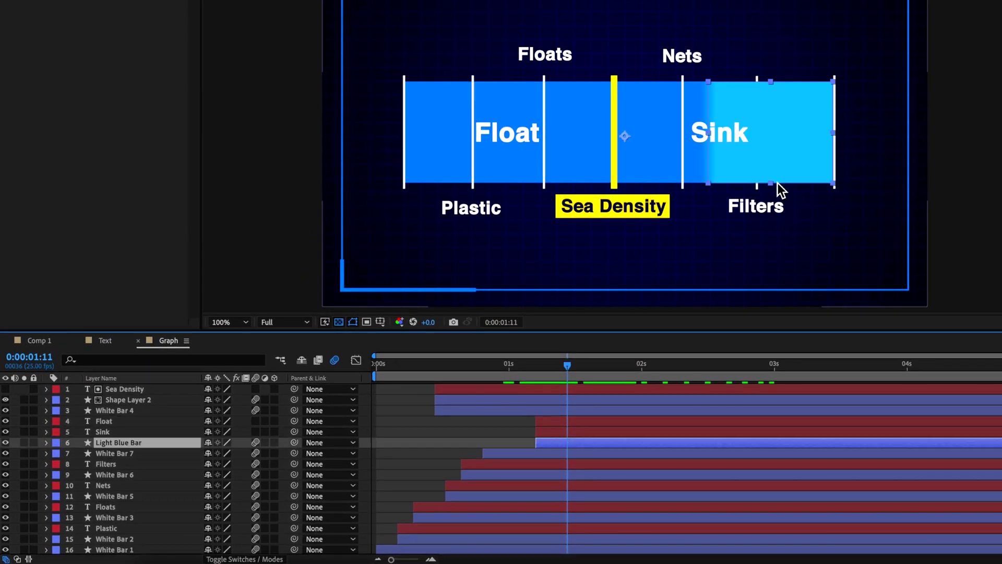
left_click_drag(586, 370, 649, 377)
key("u")
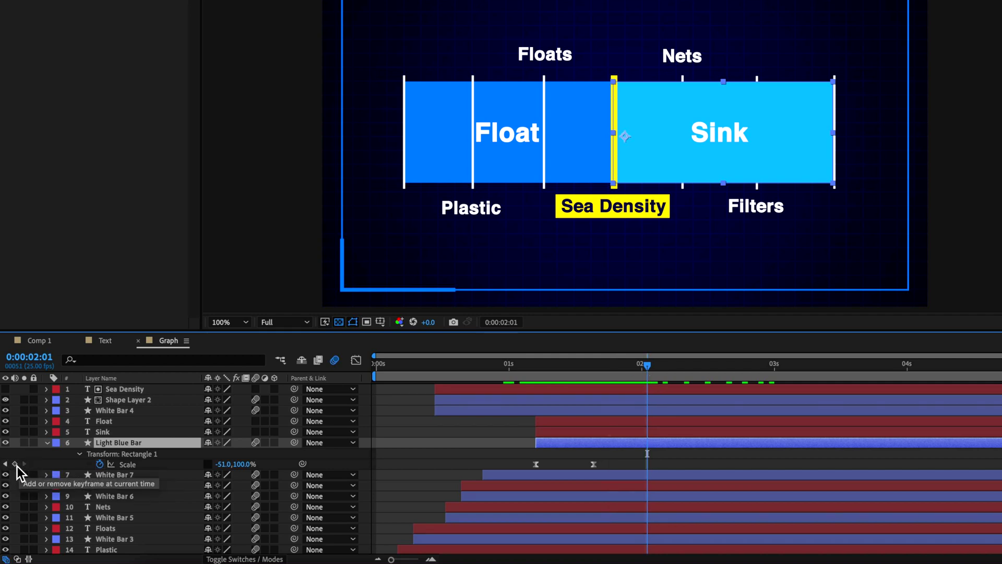
Keyframe Light Blue Bar's Position at 2:01, then slide it left over Float at 2:08.
left_click(83, 456)
left_click(82, 458)
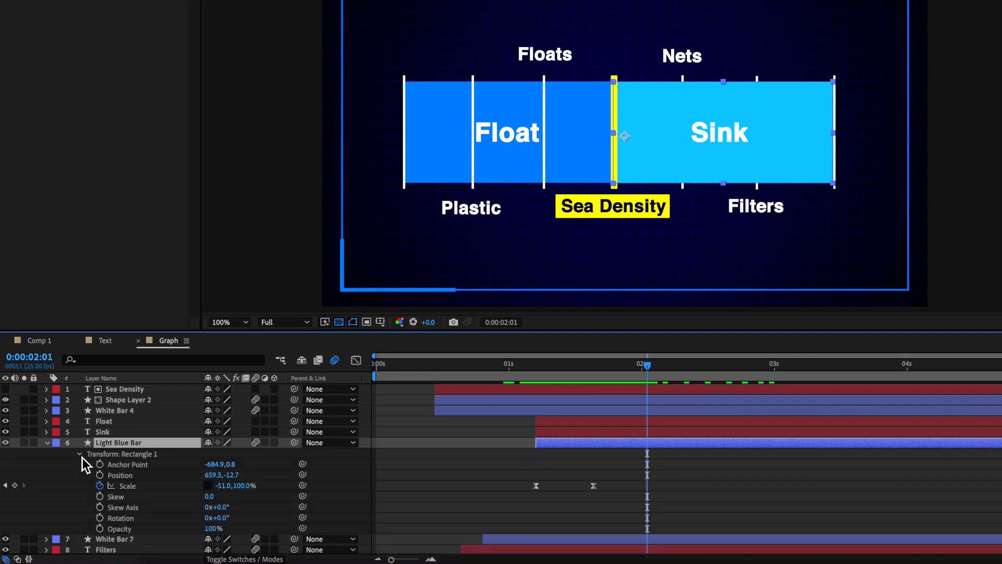
left_click(100, 475)
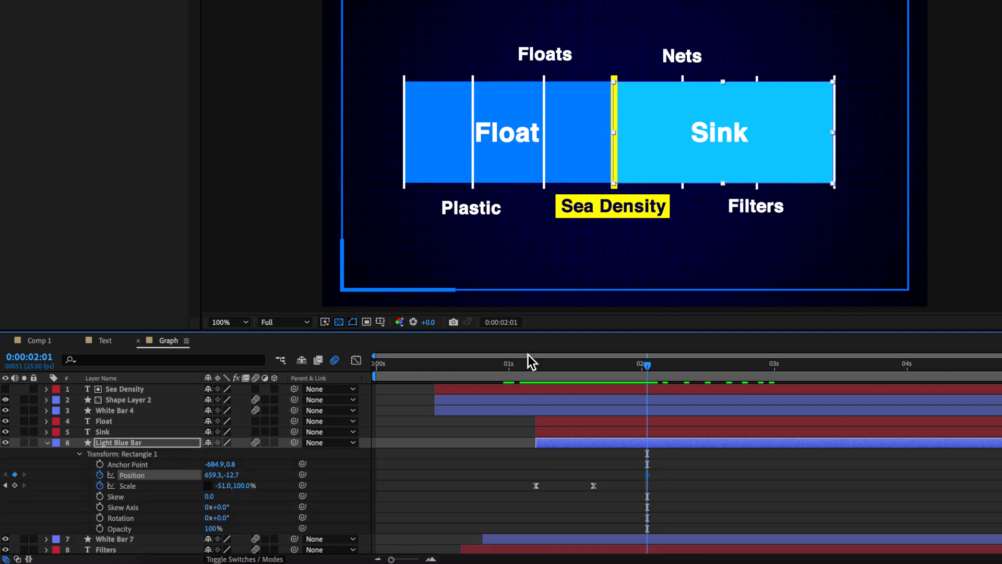
left_click_drag(650, 368, 687, 373)
left_click(816, 137)
left_click_drag(815, 136, 598, 138)
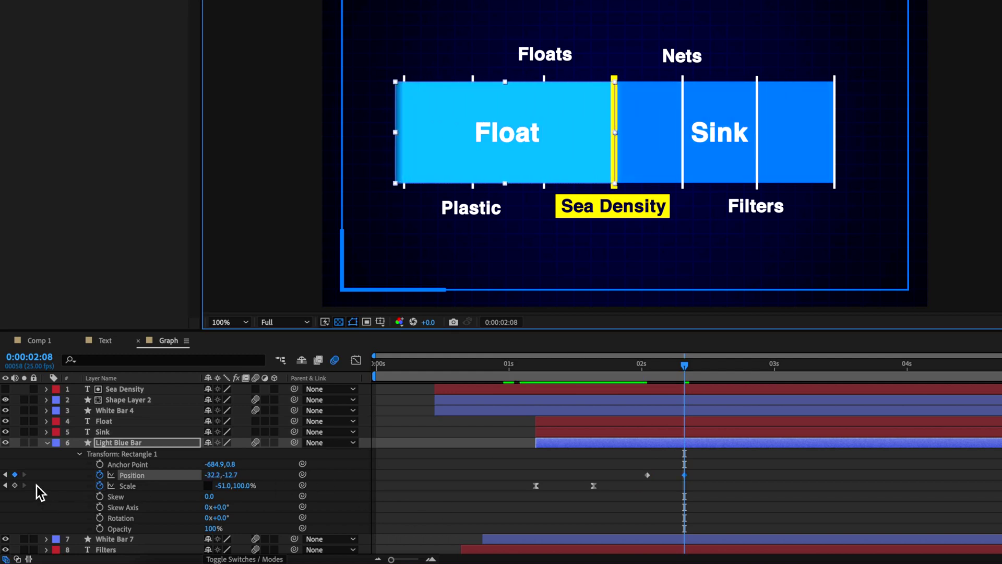
Add a -49.0 Scale keyframe at 2:08, preview, and delay the last position and scale keyframes.
left_click(15, 485)
left_click_drag(685, 371, 651, 375)
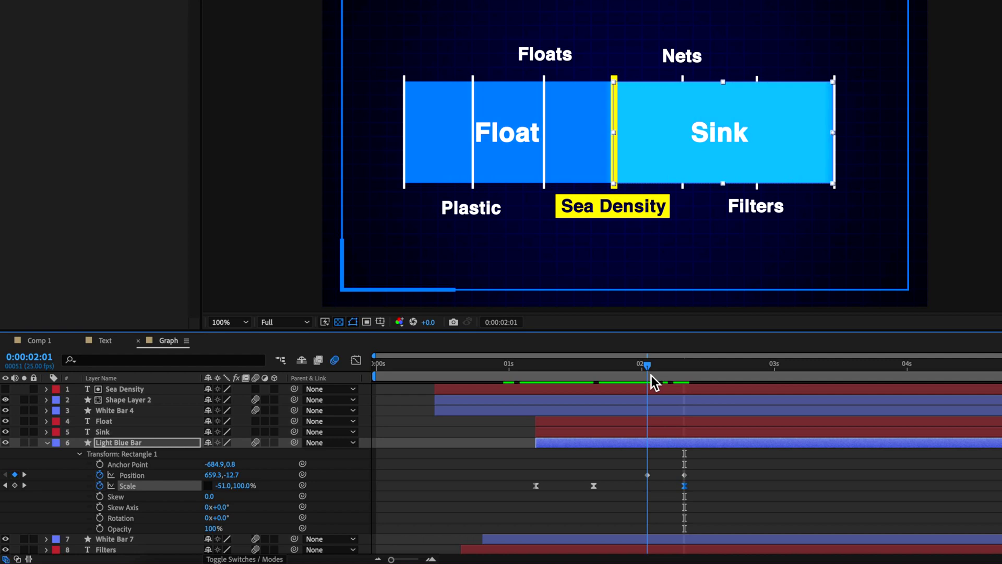
left_click(24, 485)
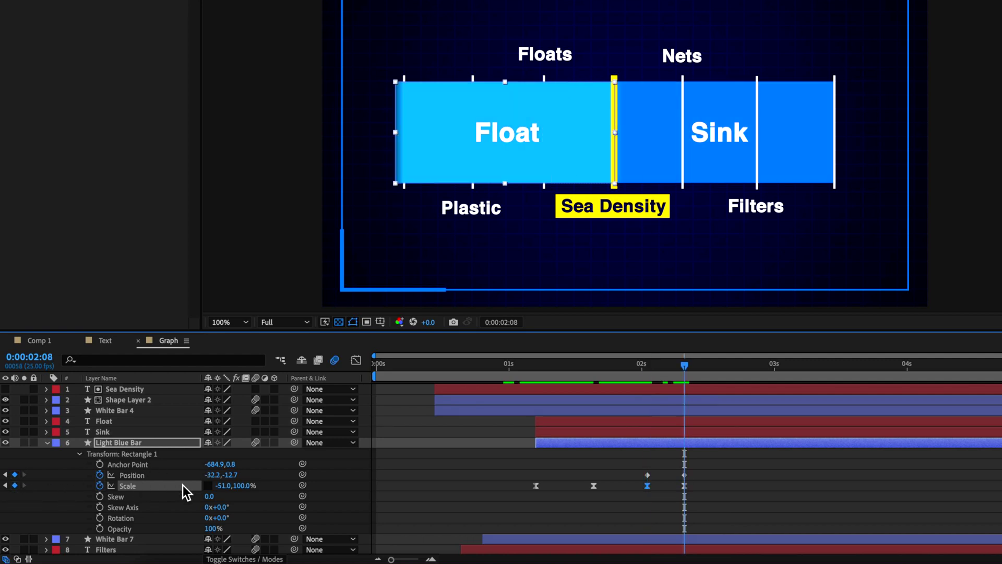
left_click_drag(223, 486, 227, 487)
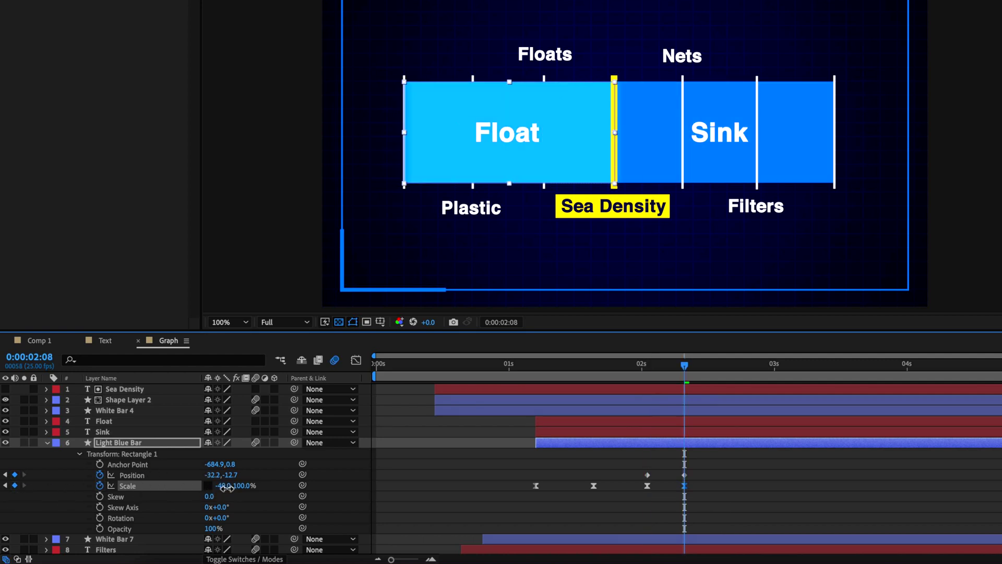
left_click_drag(684, 367, 628, 372)
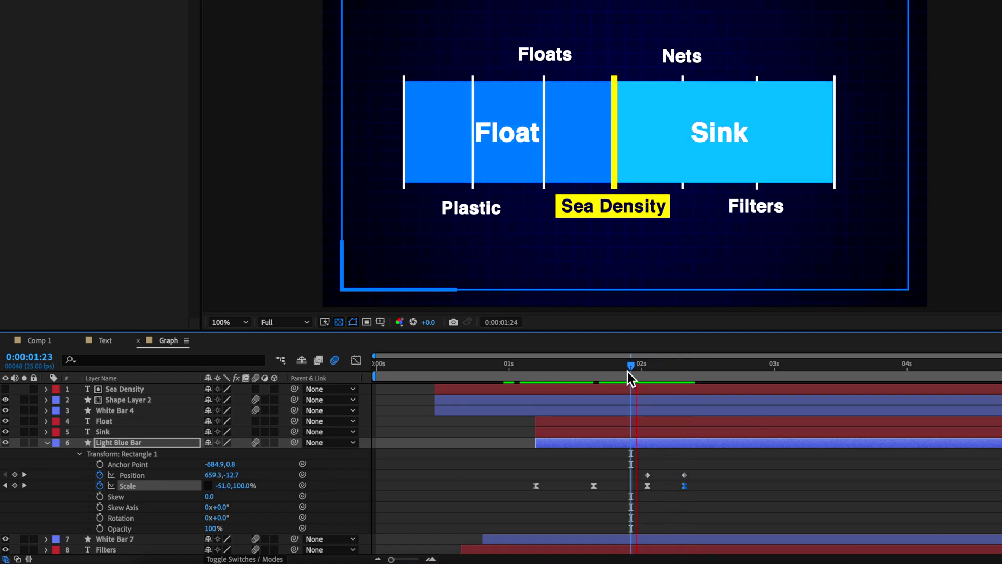
key("space")
left_click_drag(711, 466, 706, 485)
left_click_drag(740, 463, 651, 483)
Apply easing to the light-blue bar's slide keyframes and preview the animation.
right_click(648, 475)
mouse_move(717, 550)
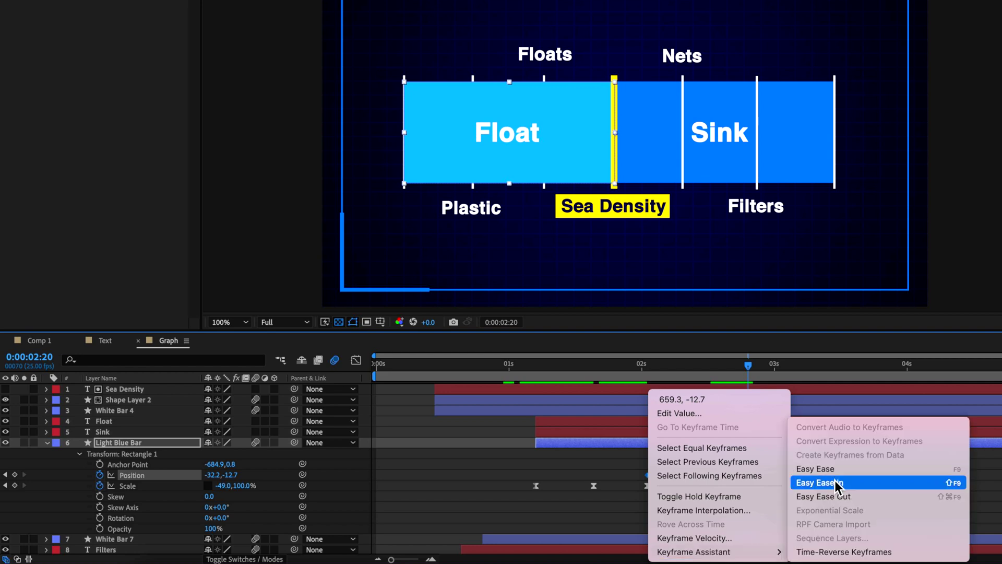
left_click(816, 468)
left_click(604, 369)
key("space")
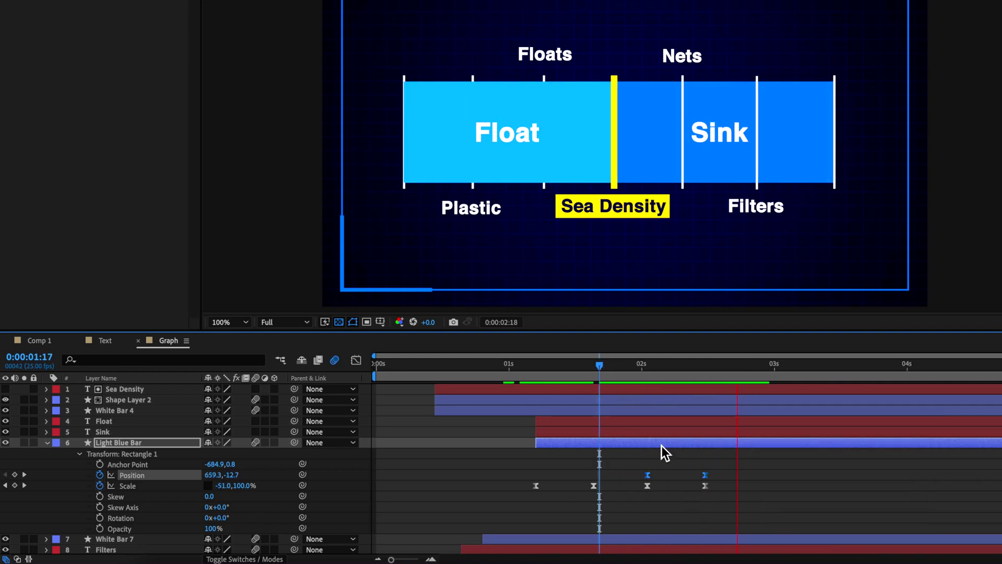
left_click_drag(617, 371, 569, 372)
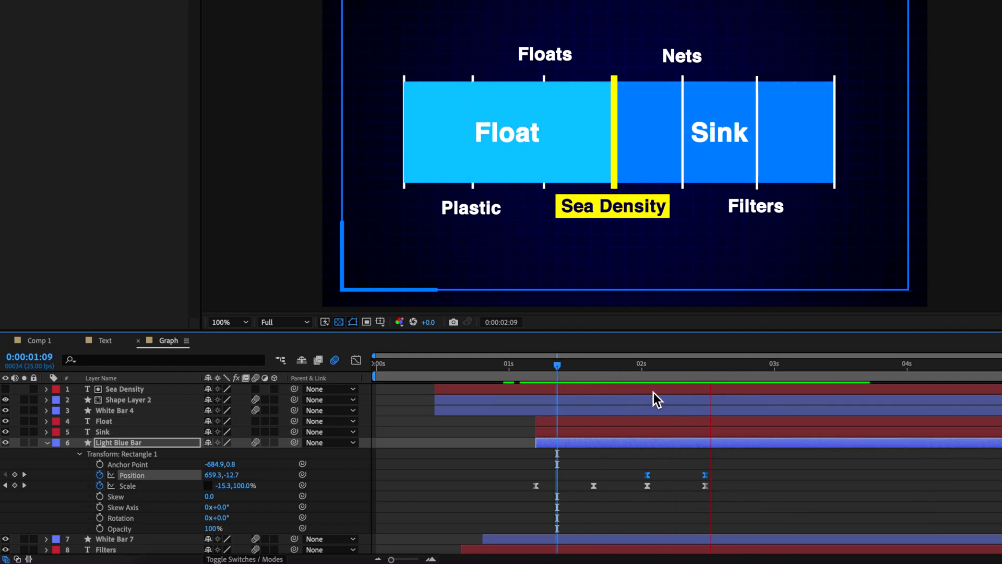
key("space")
Shift the later Position and Scale keyframes later in time and preview the retimed slide.
left_click_drag(732, 469, 679, 486)
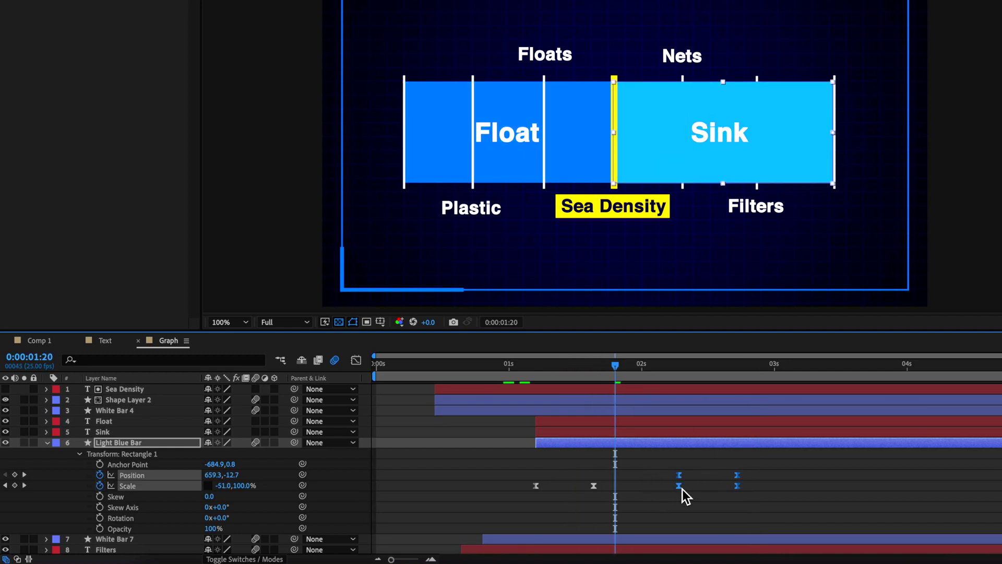
left_click_drag(618, 366, 576, 371)
key("space")
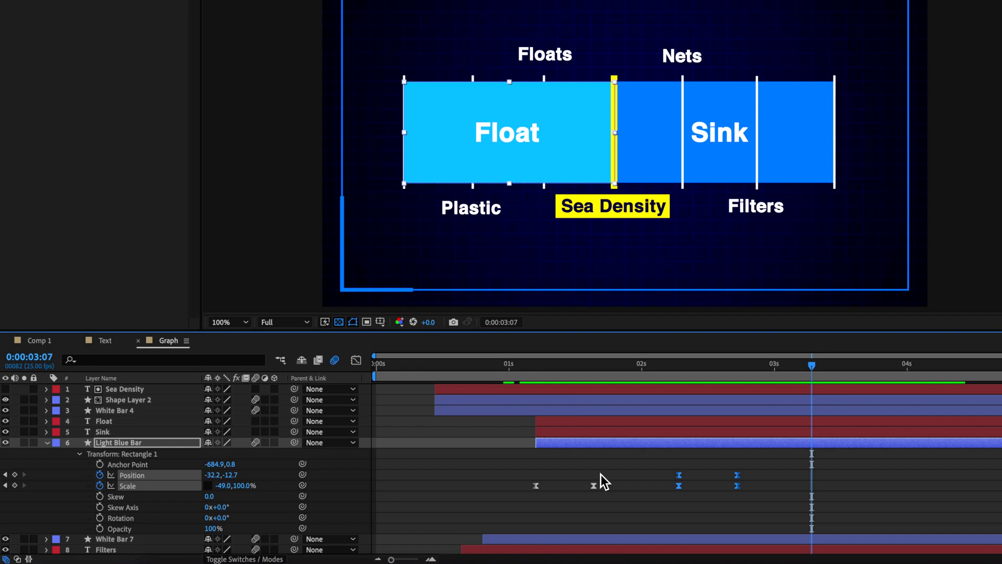
Paste the last Position and Scale keyframes at 0:00:03:01, then push them a few frames later.
left_click_drag(708, 368, 779, 381)
left_click_drag(746, 465, 738, 493)
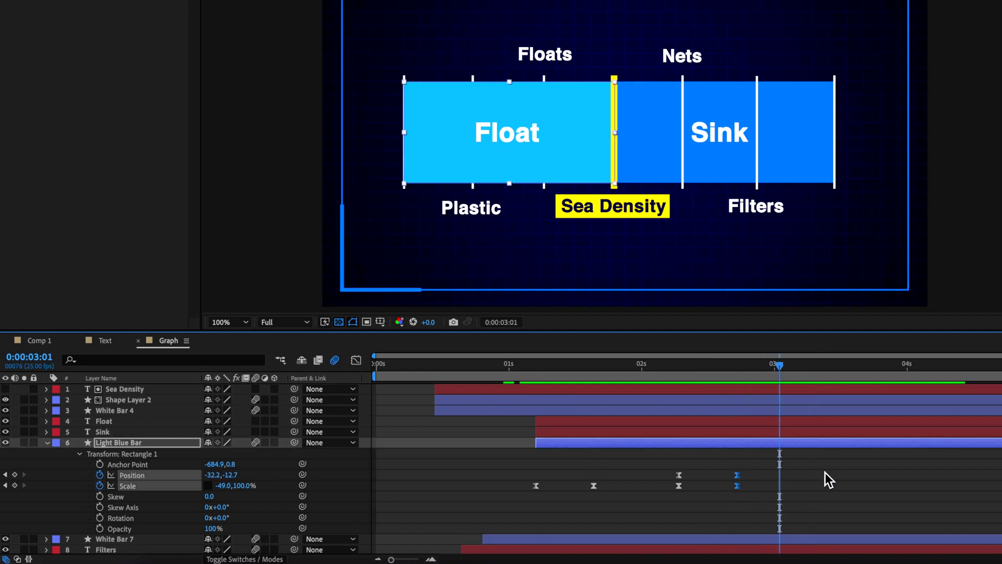
key("ctrl+v")
left_click(769, 368)
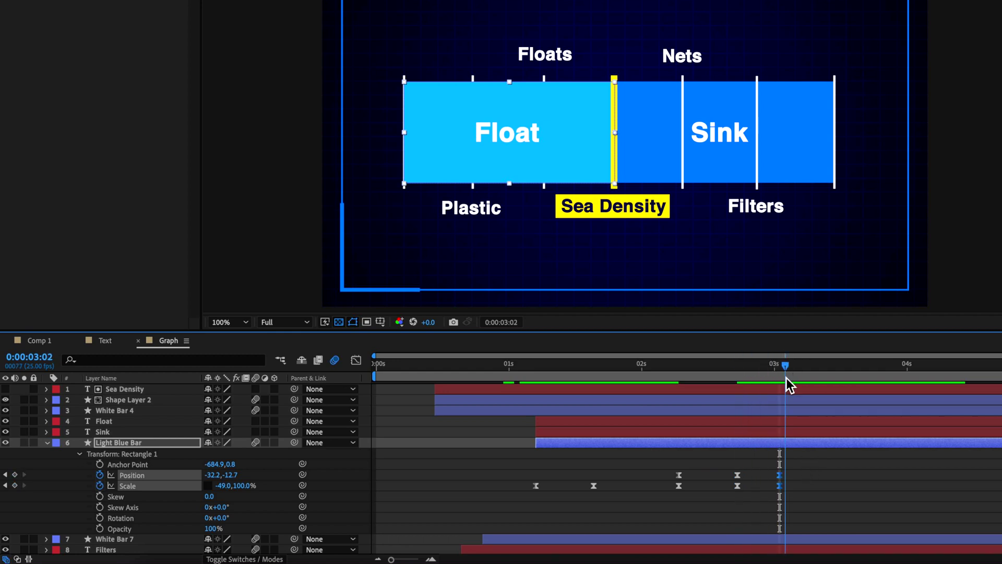
key("Page_Up")
left_click_drag(780, 485, 797, 488)
At about 0:00:03:14, slide the light-blue bar over Sink and narrow its scale to about -33.
left_click_drag(794, 368, 834, 374)
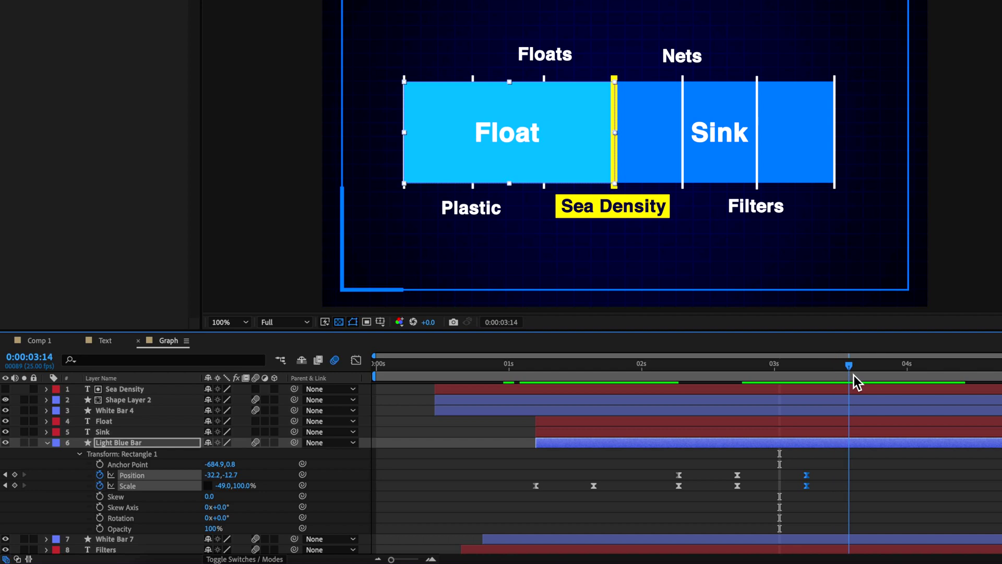
left_click_drag(518, 145, 641, 157)
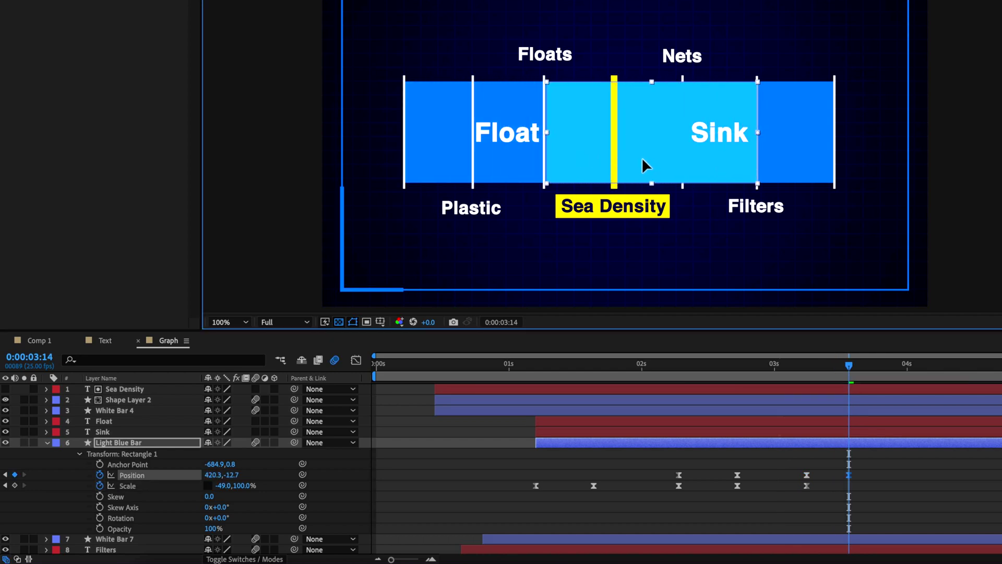
left_click_drag(228, 485, 236, 485)
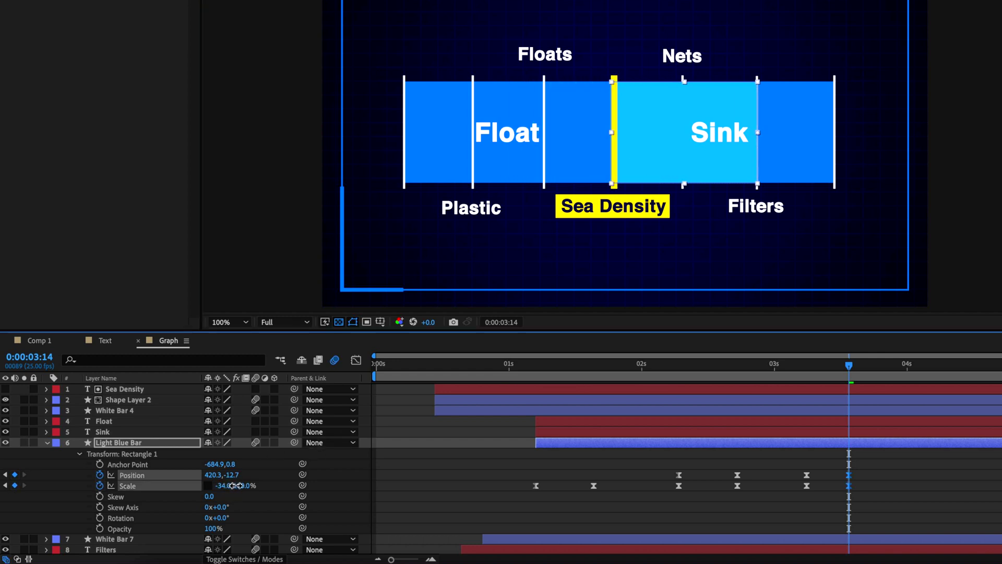
Preview the slide back to Sink from about 3:02, then select the Sink text layer.
left_click(846, 545)
left_click_drag(849, 365, 780, 385)
key("space")
left_click(789, 432)
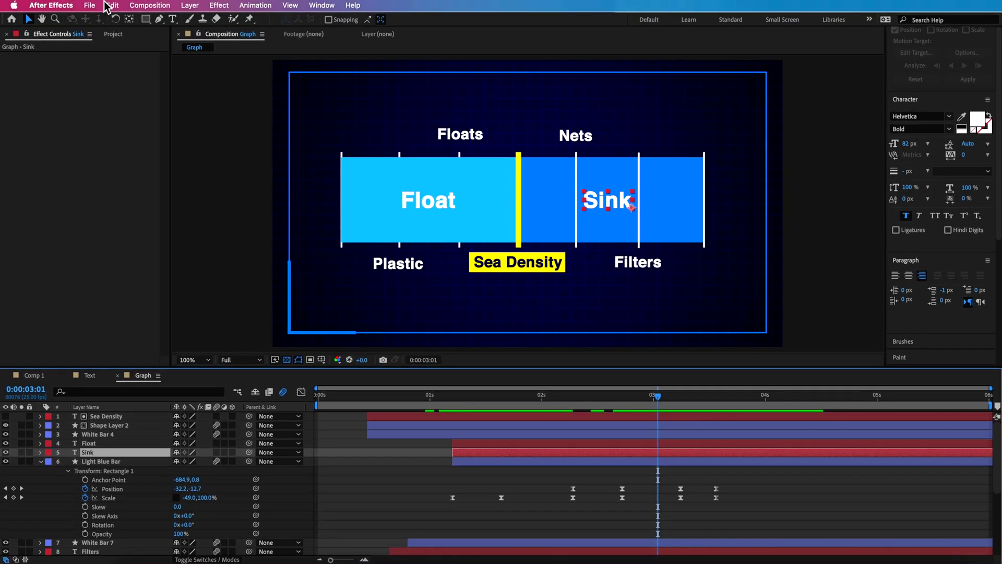
Split the Sink layer at 3:01 with Edit > Split Layer and change the new half's text to 'Nets'.
left_click(113, 5)
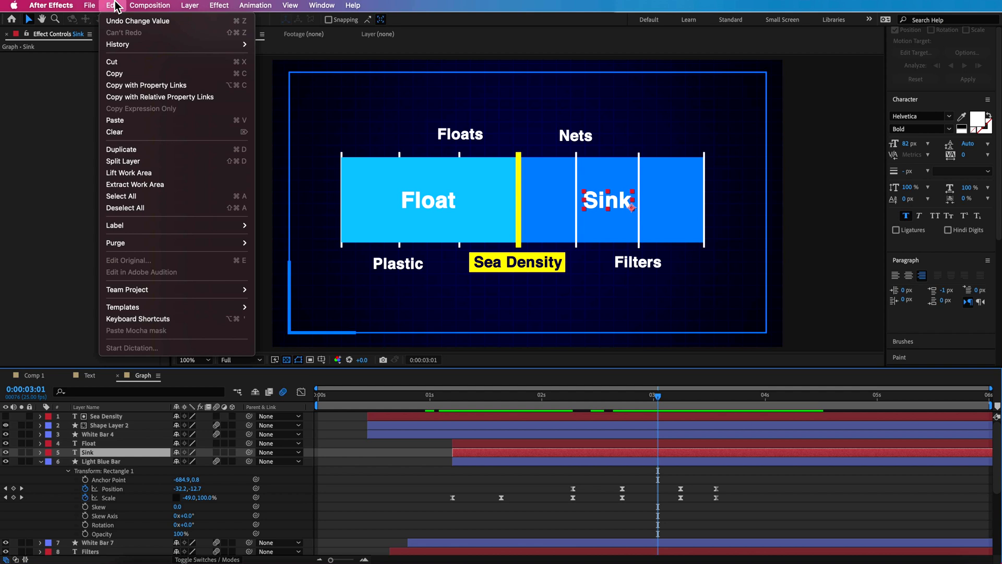
left_click(136, 161)
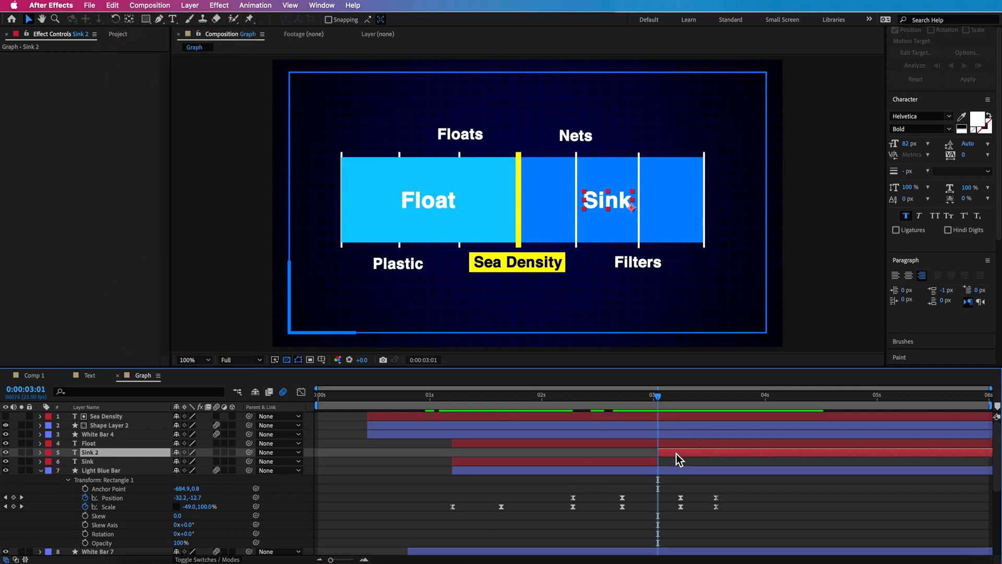
double_click(675, 453)
type("Nets")
key("Escape")
Move the Nets label left into the bar at about 3:07 and scrub to check the labels.
mouse_move(677, 400)
left_mouse_down()
mouse_move(669, 400)
mouse_move(685, 398)
left_mouse_up()
left_click_drag(616, 201, 584, 201)
left_click_drag(713, 407, 527, 424)
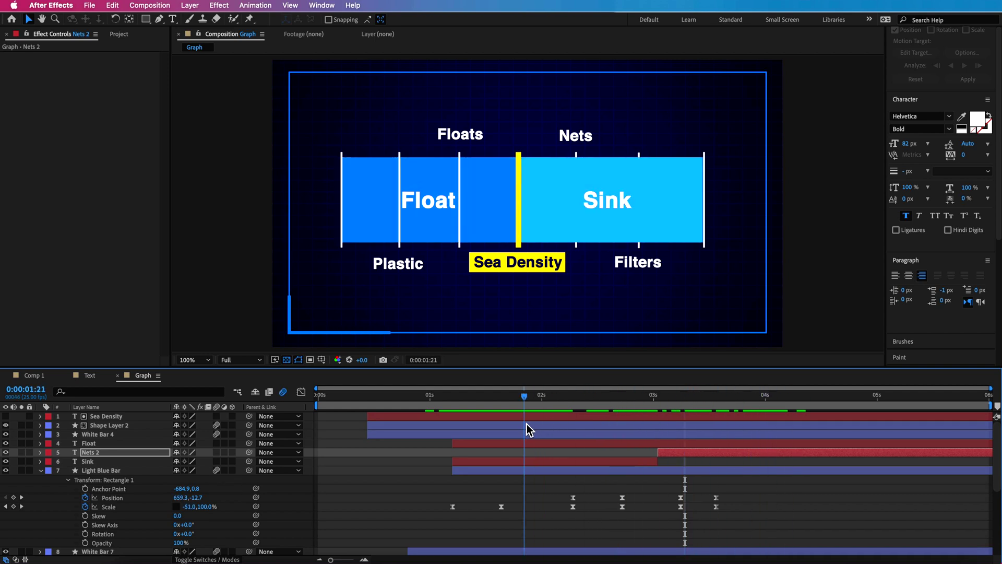
left_click(463, 399)
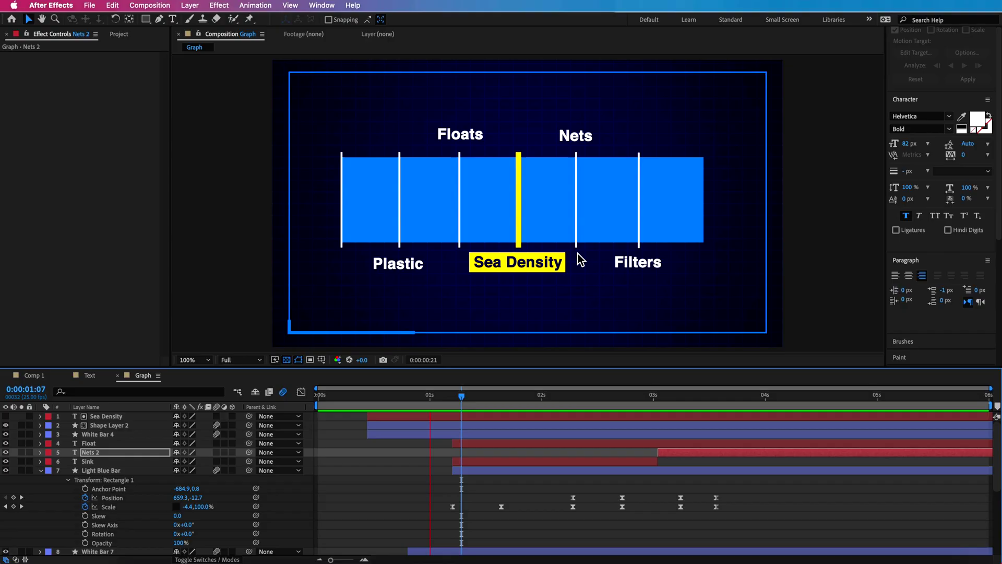
Pre-compose the Float, Nets 2 and Sink layers into 'Text Layers', then select Light Blue Bar.
left_click_drag(600, 452, 577, 468)
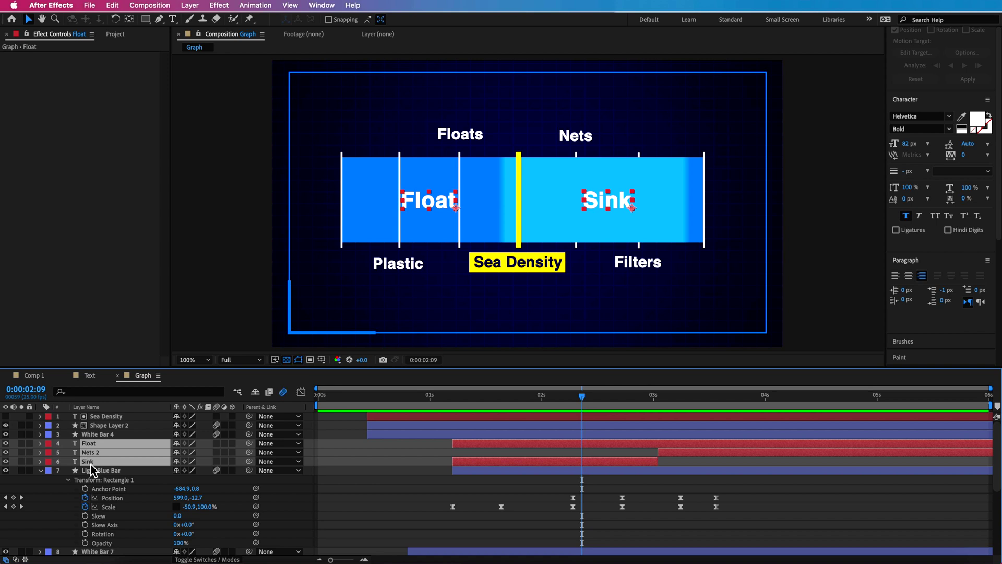
left_click(189, 5)
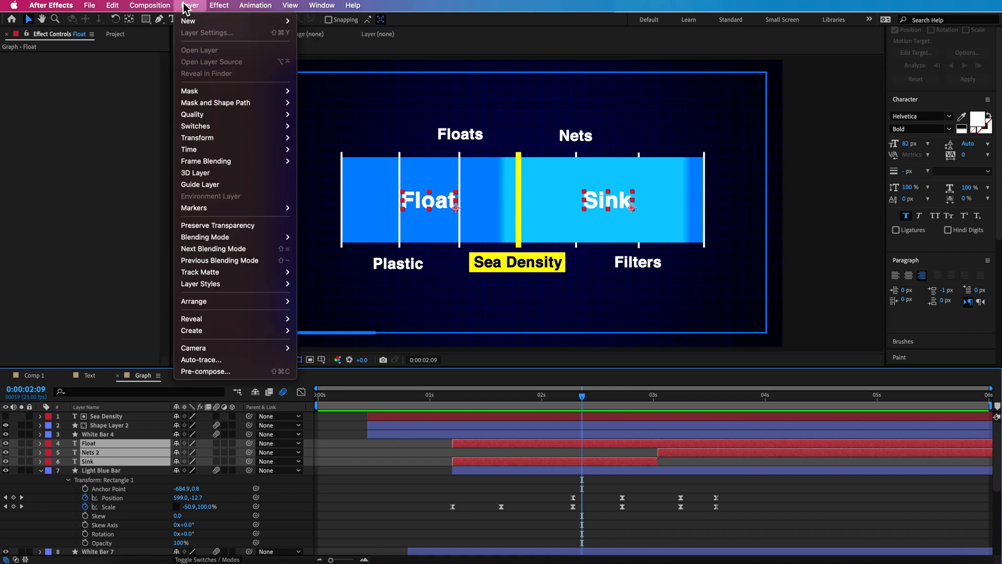
left_click(209, 371)
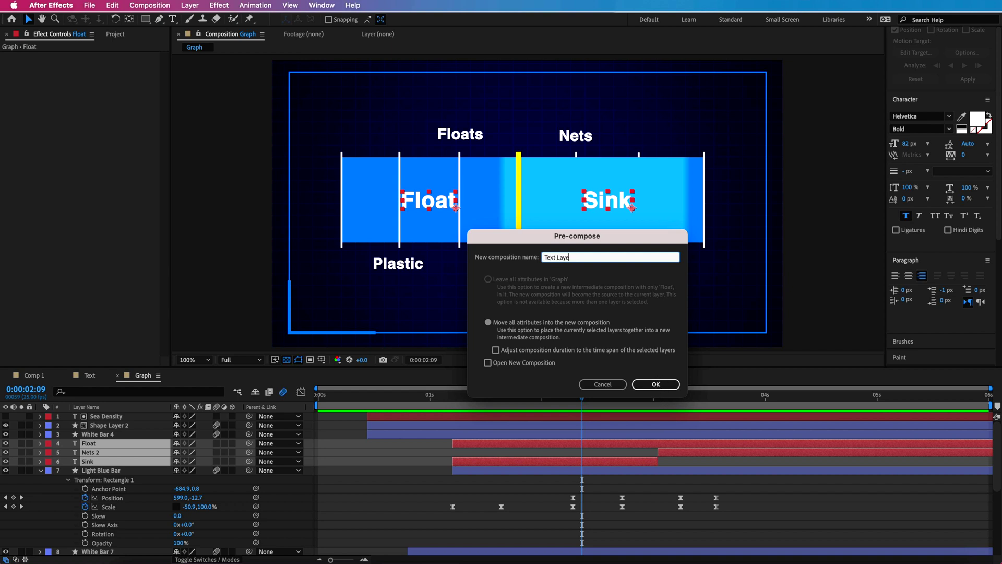
left_click(669, 389)
left_click_drag(584, 399, 498, 402)
left_click(514, 396)
left_click(128, 451)
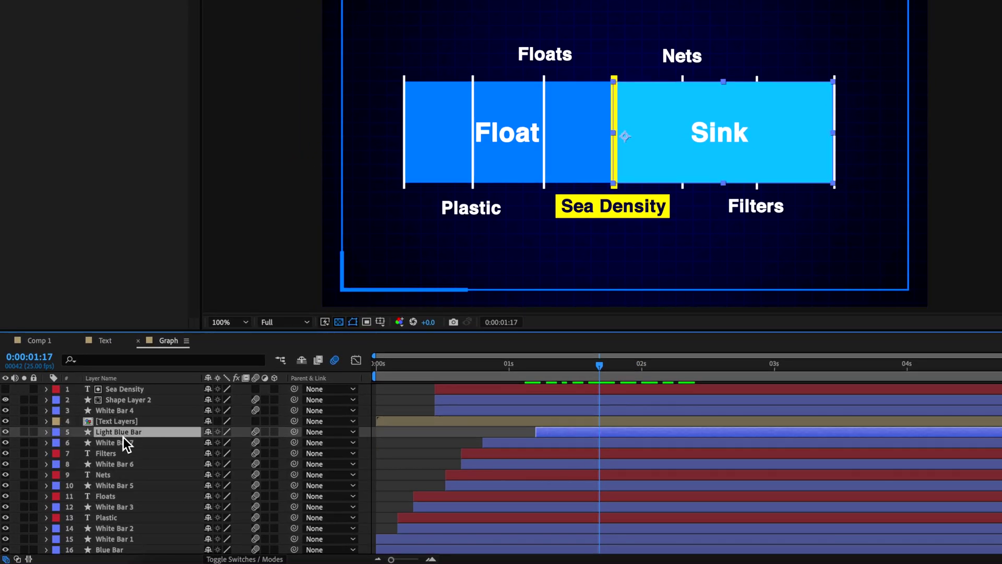
Duplicate Light Blue Bar, move the copy above Text Layers, and set Text Layers' Alpha Matte to 'Light Blue Bar 2'.
key("ctrl+d")
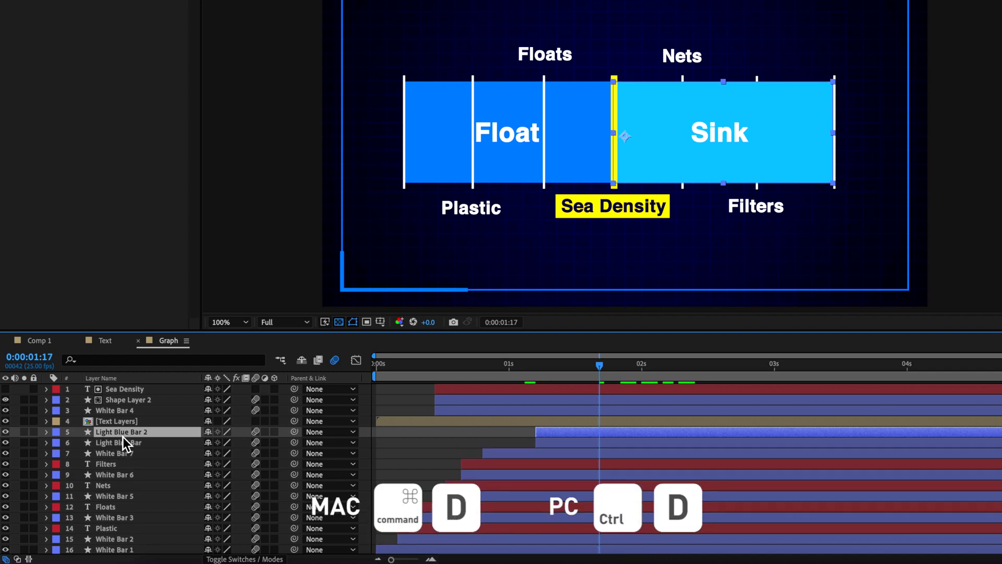
left_click_drag(123, 437, 121, 421)
left_click(105, 430)
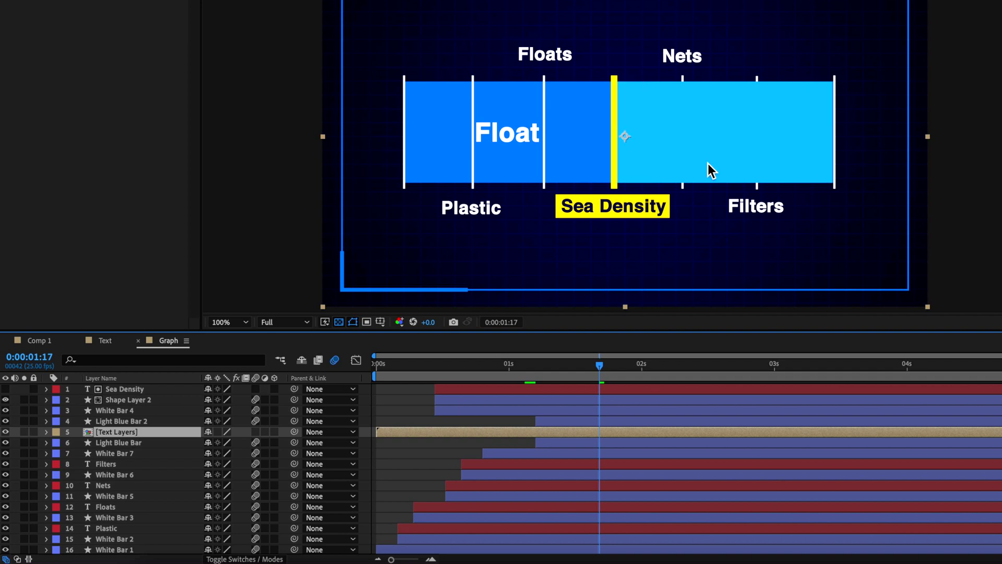
left_click(140, 442)
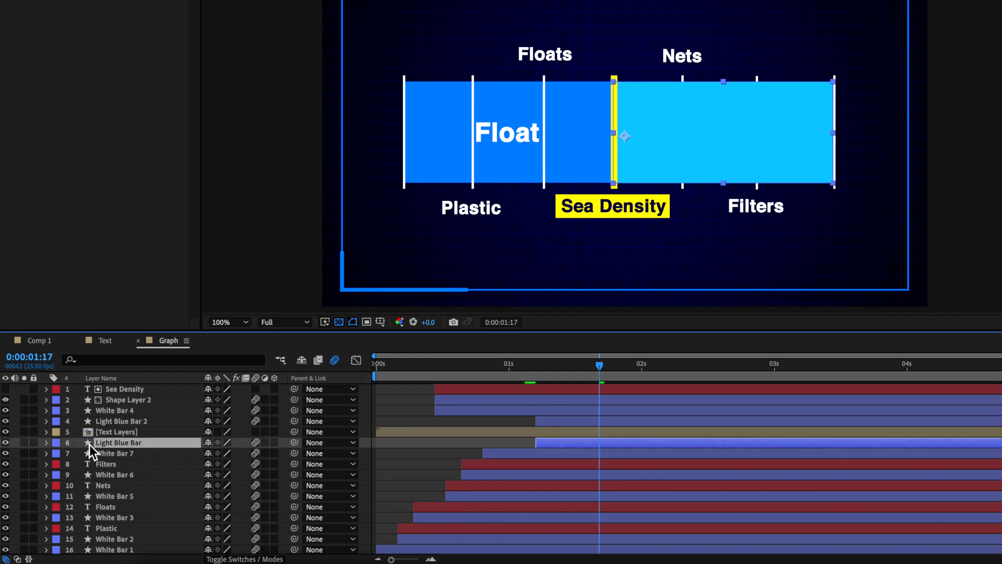
left_click(210, 557)
left_click(174, 436)
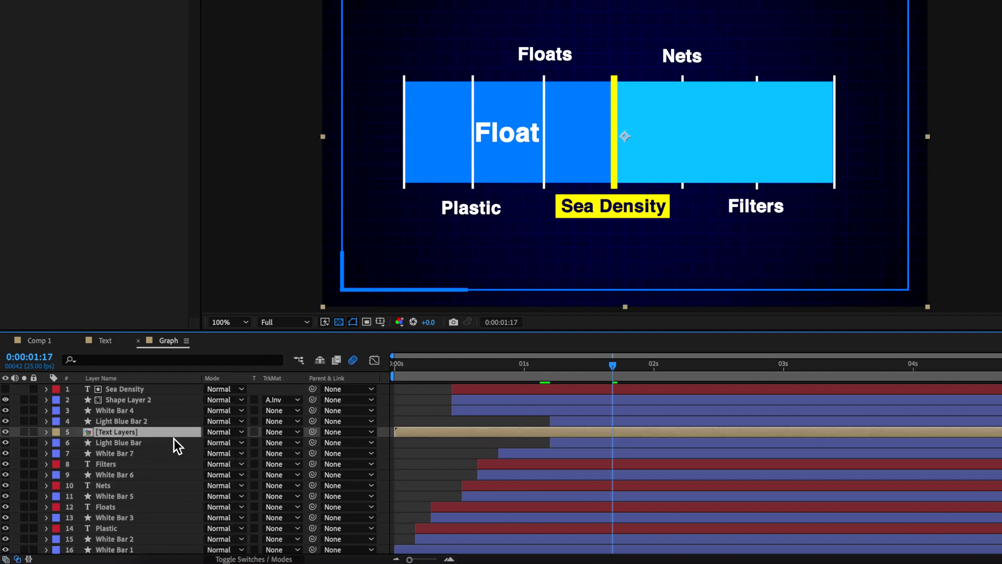
left_click(286, 433)
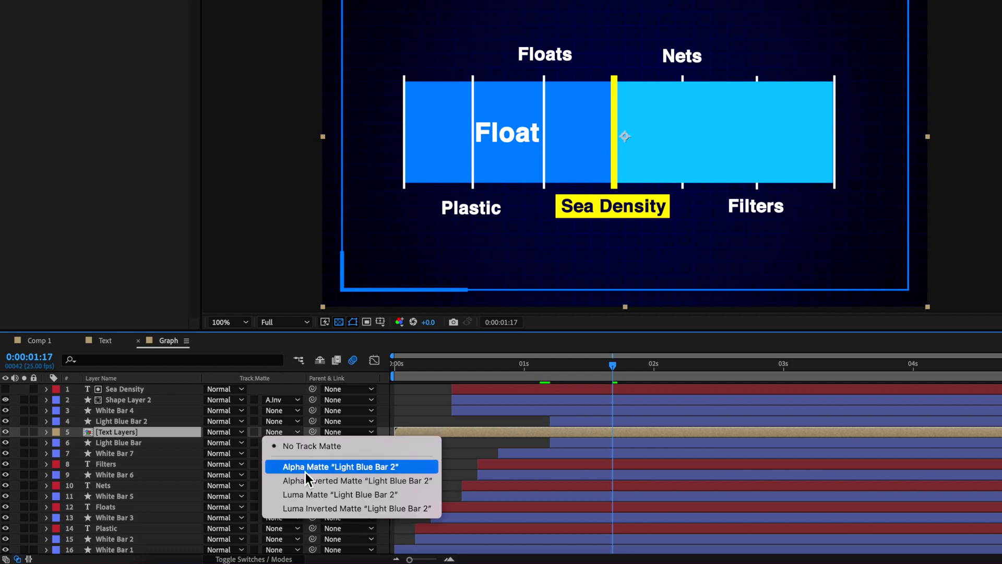
left_click(322, 467)
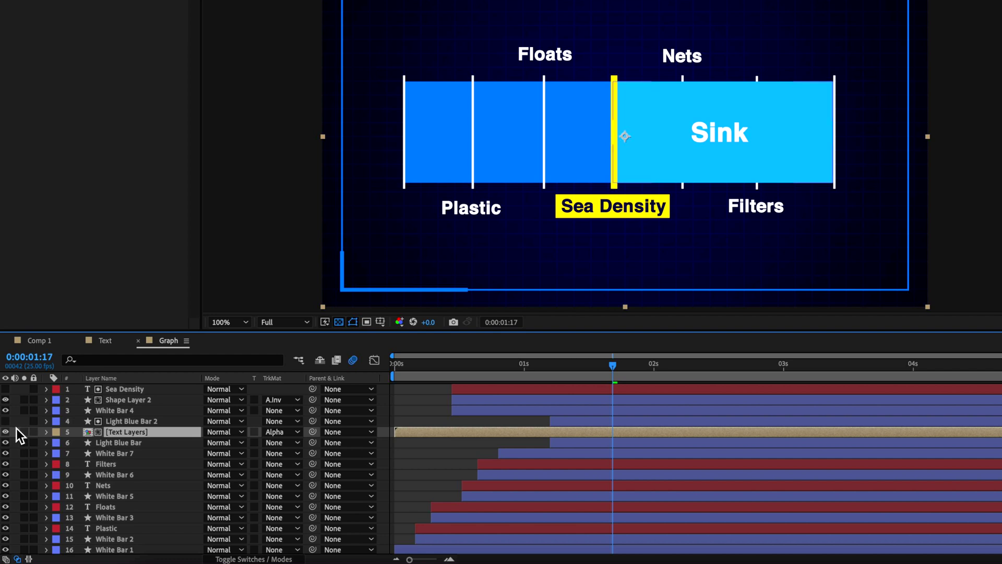
Toggle the Light Blue Bar's visibility and scrub to confirm the Sink and Float labels reveal correctly.
left_click(7, 444)
left_click(6, 443)
left_click(6, 443)
left_click_drag(587, 371, 637, 376)
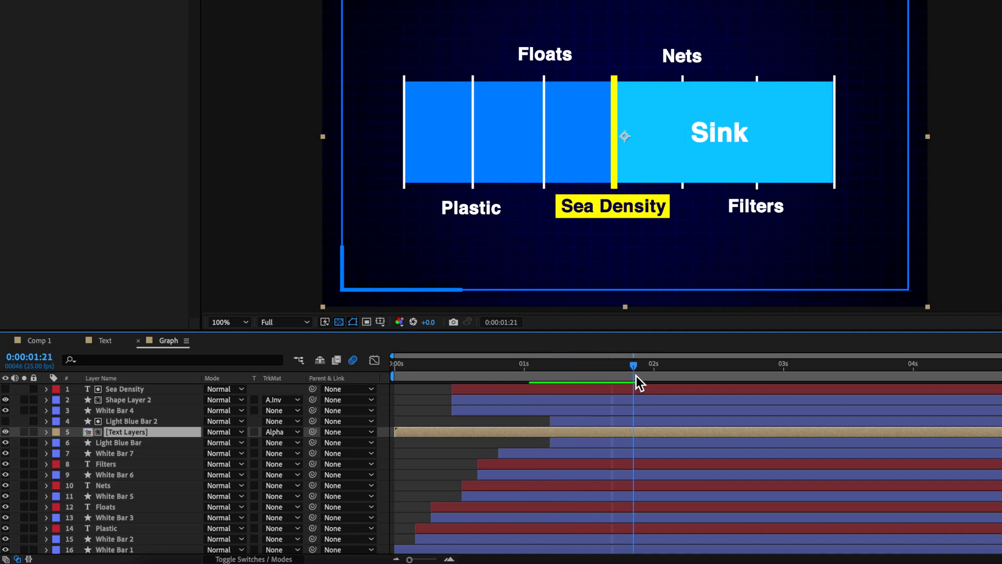
left_click_drag(714, 378, 755, 380)
left_click_drag(815, 381, 456, 399)
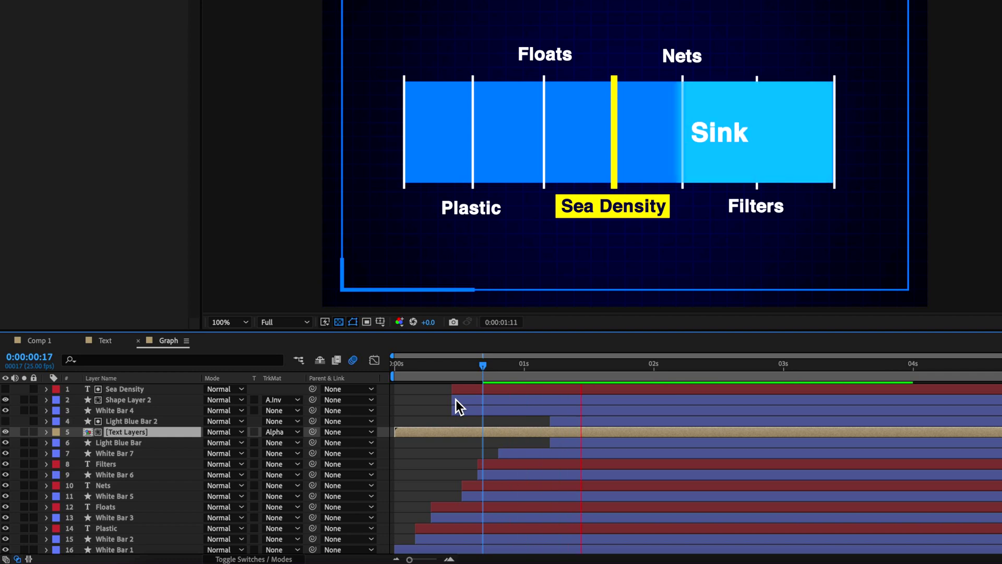